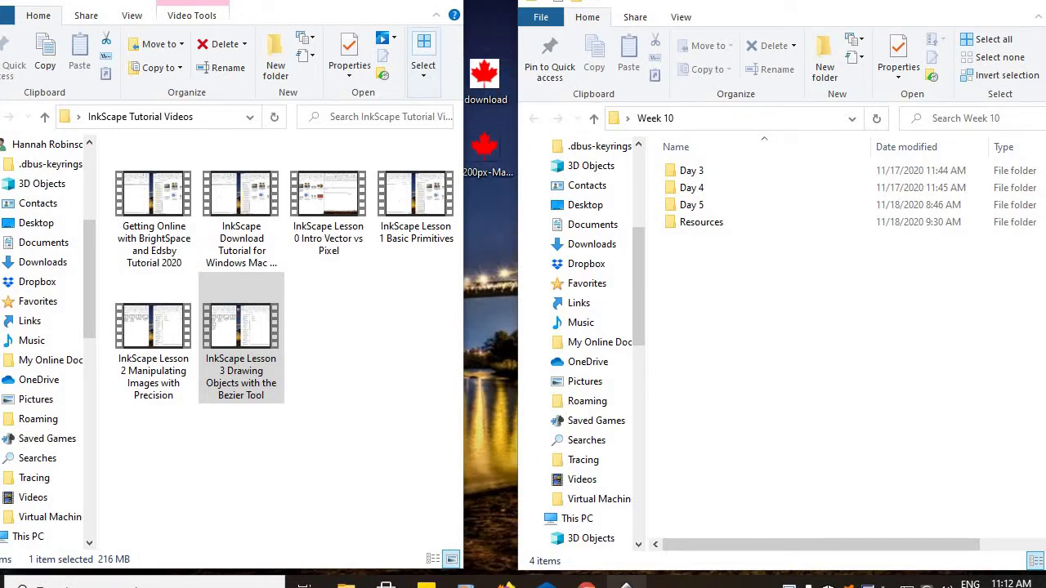
# Switch to Inkscape and ungroup the Canadian flag into its separate objects
pyautogui.moveTo(626, 583)
pyautogui.click(633, 523)
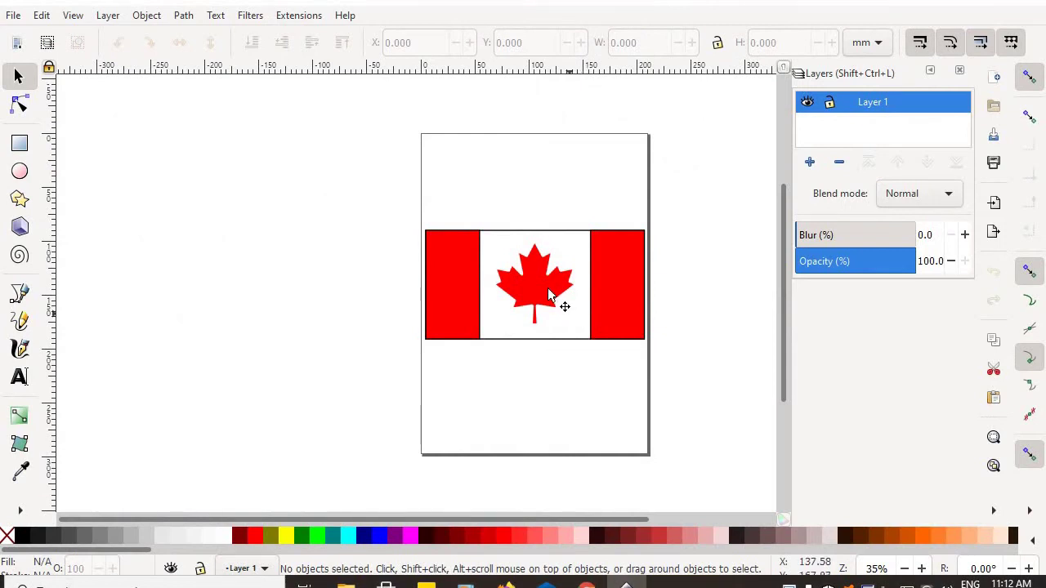
pyautogui.click(549, 294)
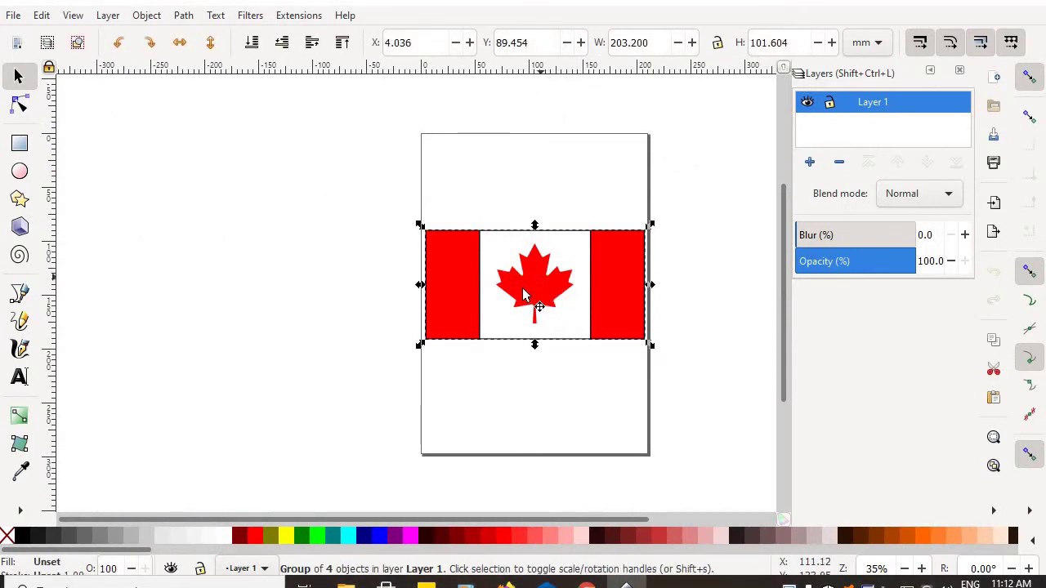
pyautogui.rightClick(530, 296)
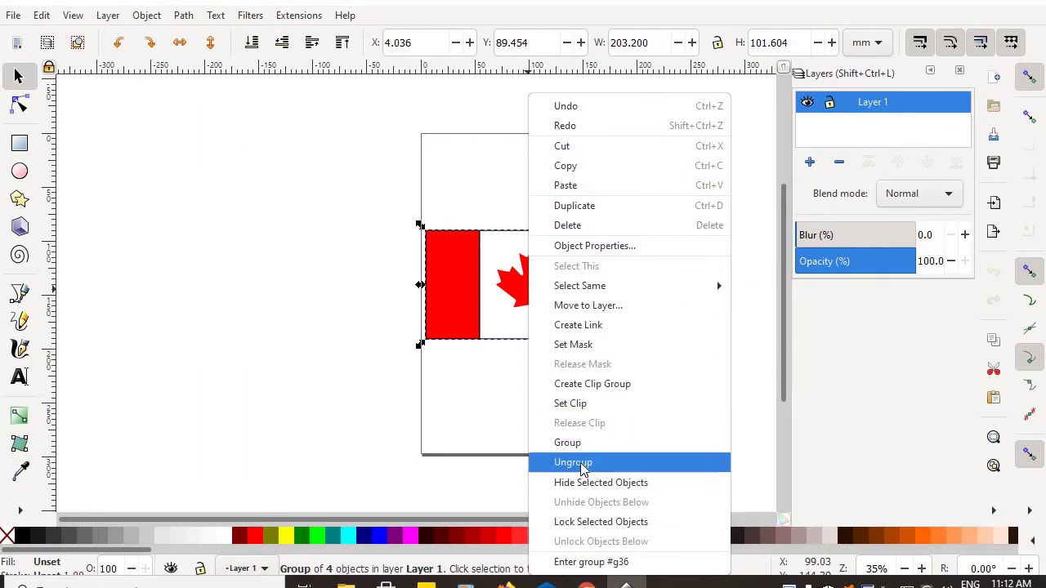
pyautogui.click(583, 465)
pyautogui.click(544, 434)
# Move the maple leaf image off the flag onto the empty canvas left of the page, at about X -279 mm, Y 11 mm
pyautogui.click(536, 288)
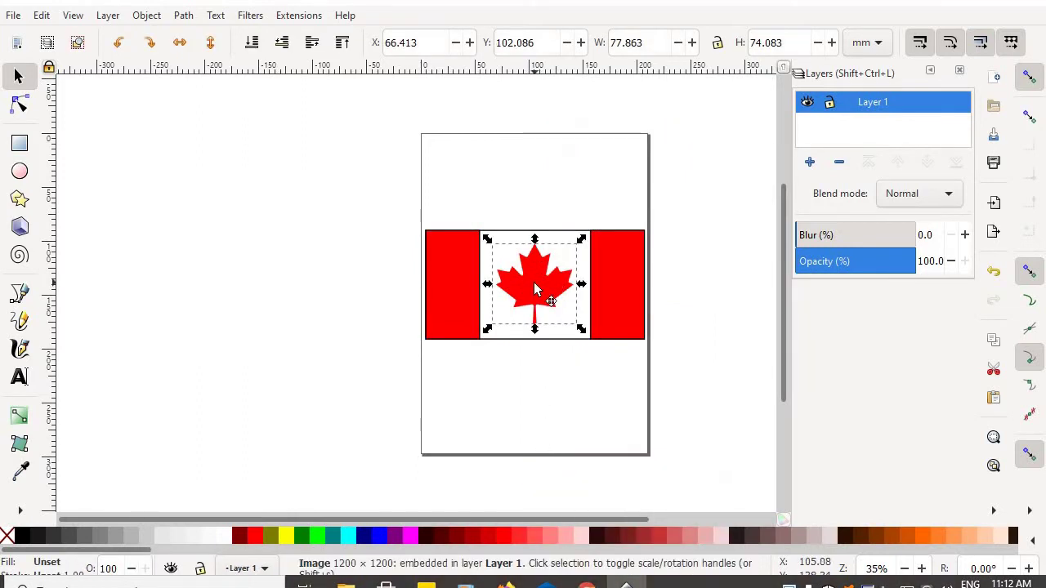
pyautogui.moveTo(535, 288); pyautogui.dragTo(142, 225)
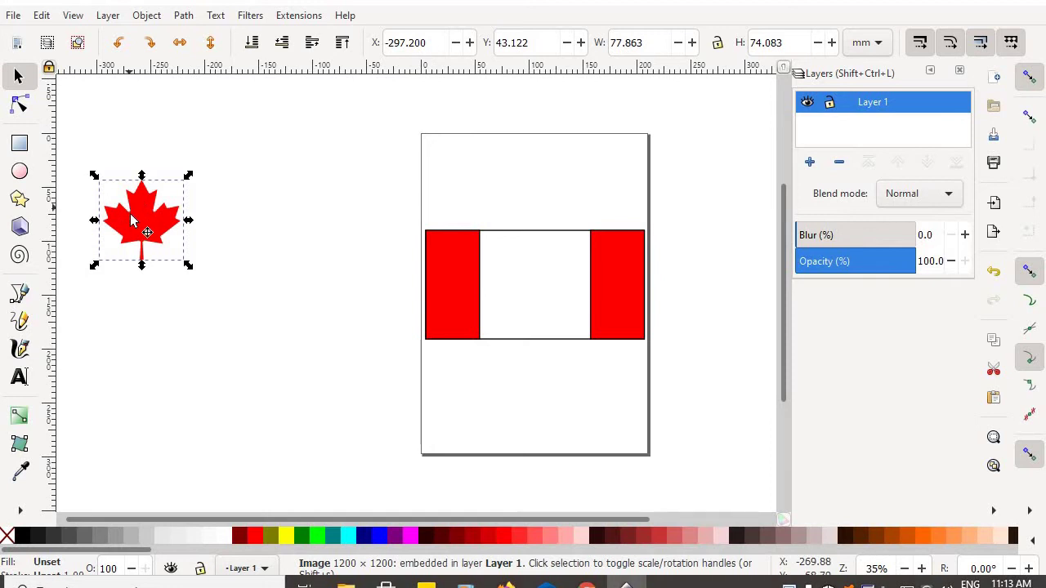
pyautogui.moveTo(138, 231); pyautogui.dragTo(158, 197)
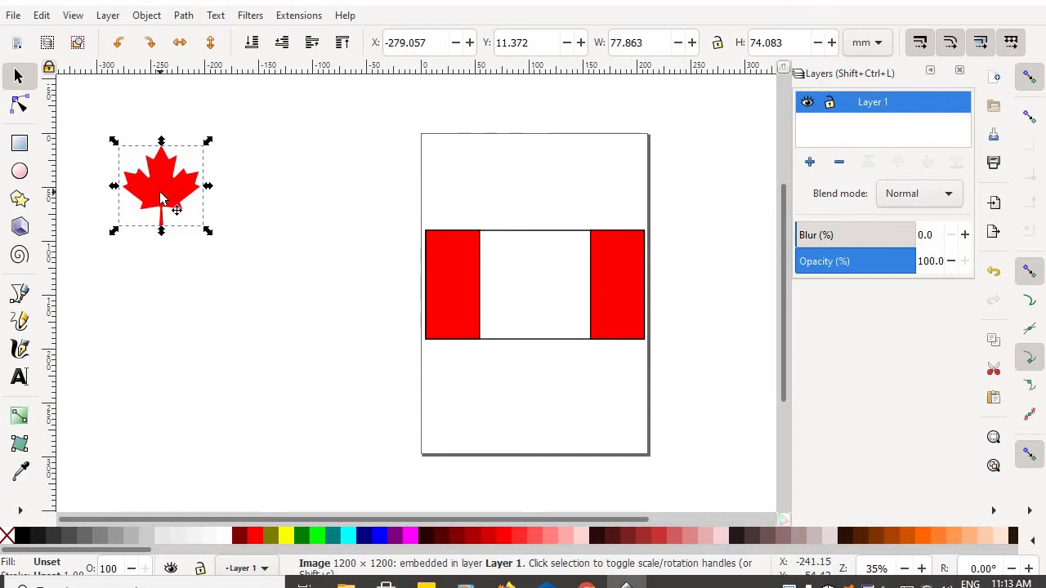
pyautogui.click(20, 295)
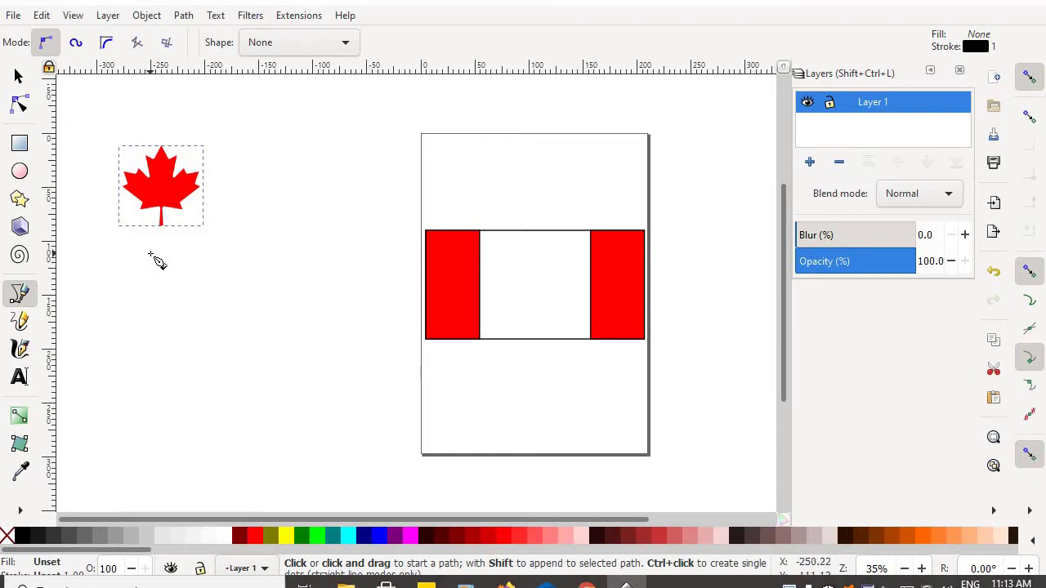
pyautogui.scroll(4, 158, 260)
pyautogui.scroll(-4, 158, 260)
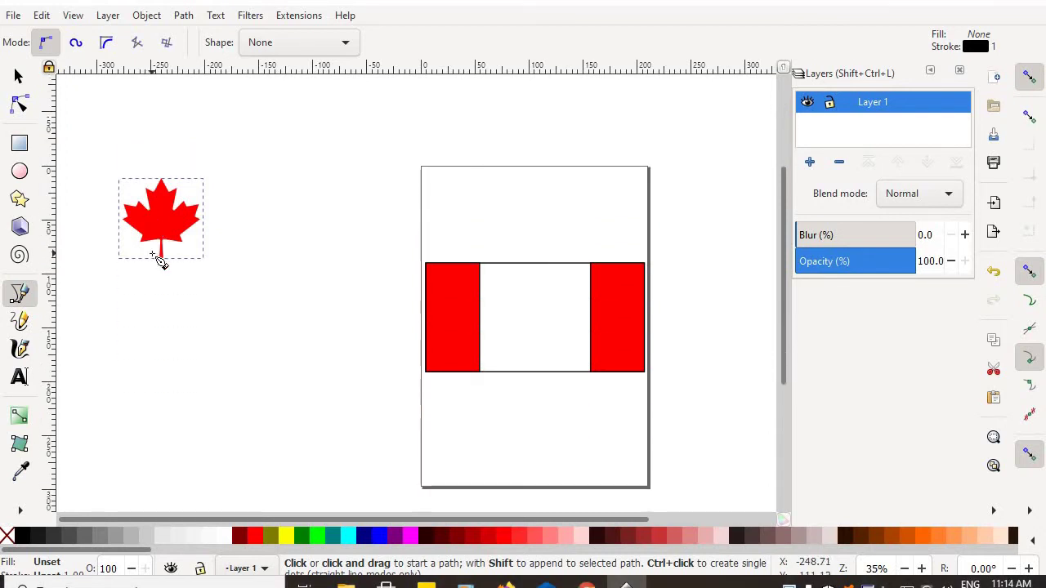
pyautogui.scroll(4, 158, 260)
pyautogui.scroll(-6, 158, 260)
pyautogui.scroll(4, 157, 260)
pyautogui.scroll(-3, 155, 255)
pyautogui.scroll(4, 156, 255)
pyautogui.scroll(-3, 156, 255)
pyautogui.scroll(3, 156, 254)
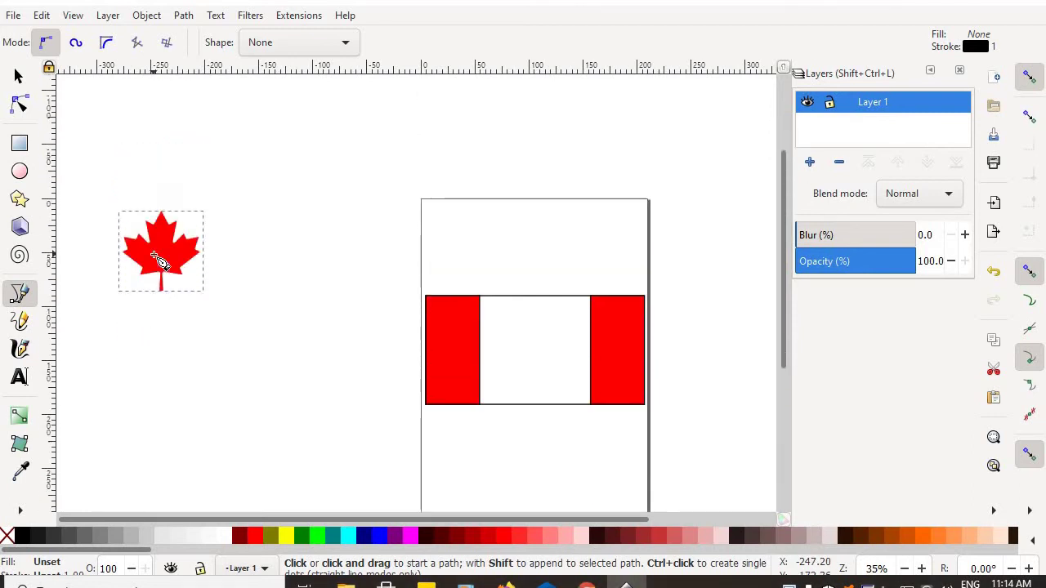
pyautogui.scroll(-2, 156, 255)
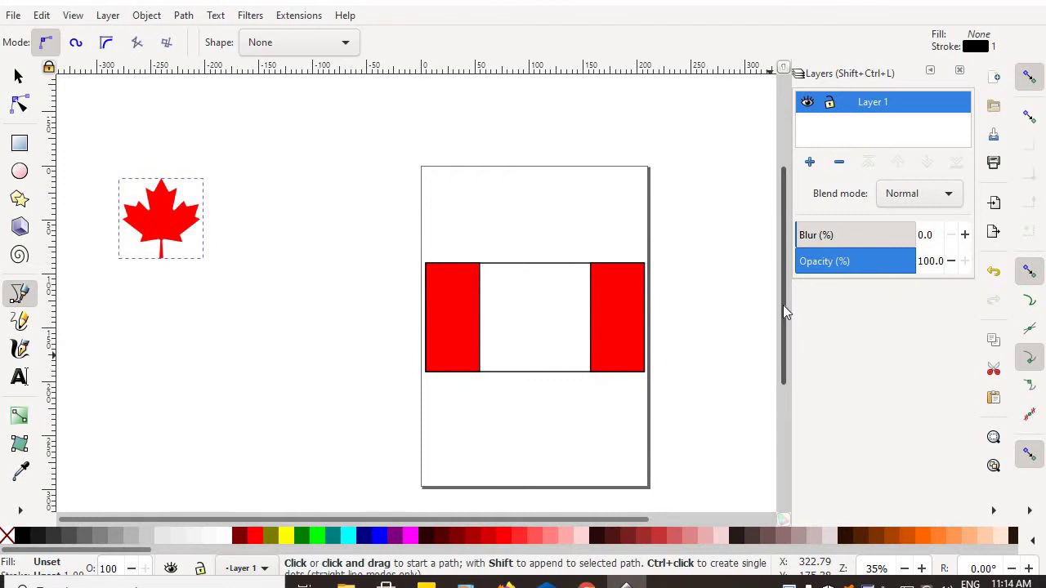
pyautogui.scroll(2, 782, 243)
pyautogui.moveTo(782, 239); pyautogui.dragTo(772, 306)
pyautogui.hscroll(2, 490, 518)
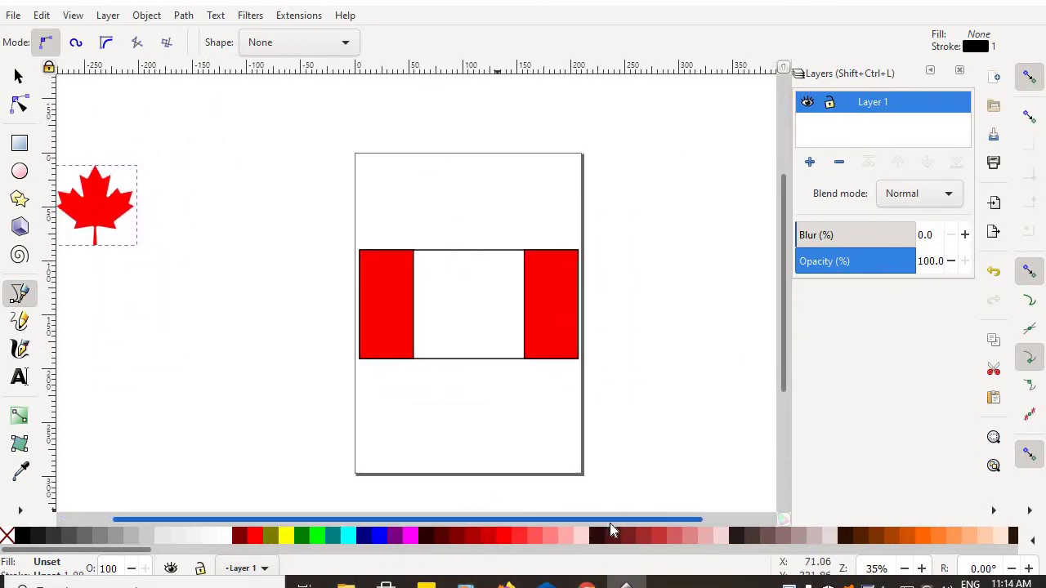
pyautogui.hscroll(-2, 473, 527)
pyautogui.scroll(1, 152, 292)
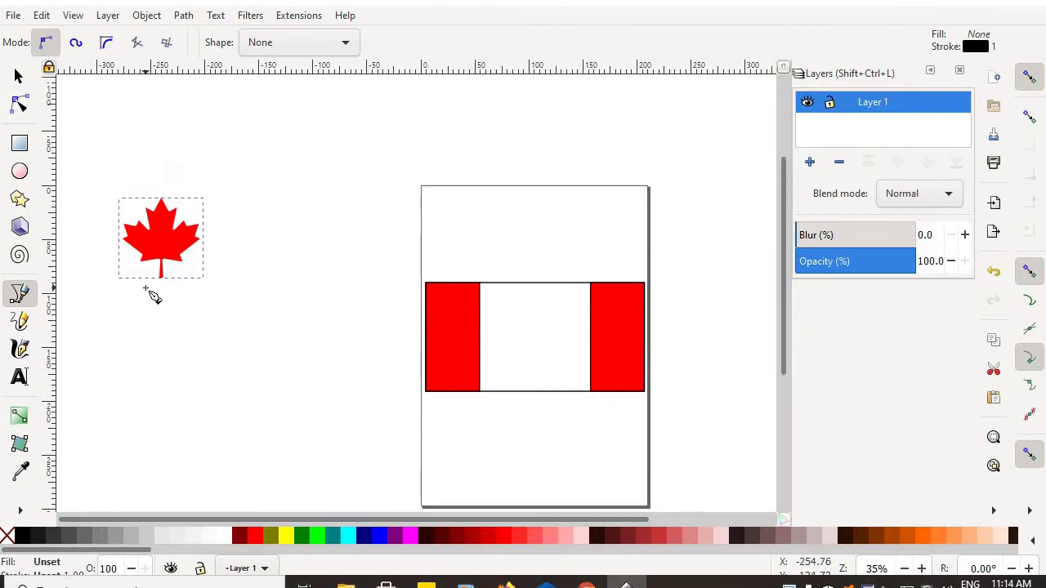
pyautogui.scroll(-1, 153, 294)
pyautogui.scroll(-1, 154, 296)
pyautogui.scroll(1, 154, 296)
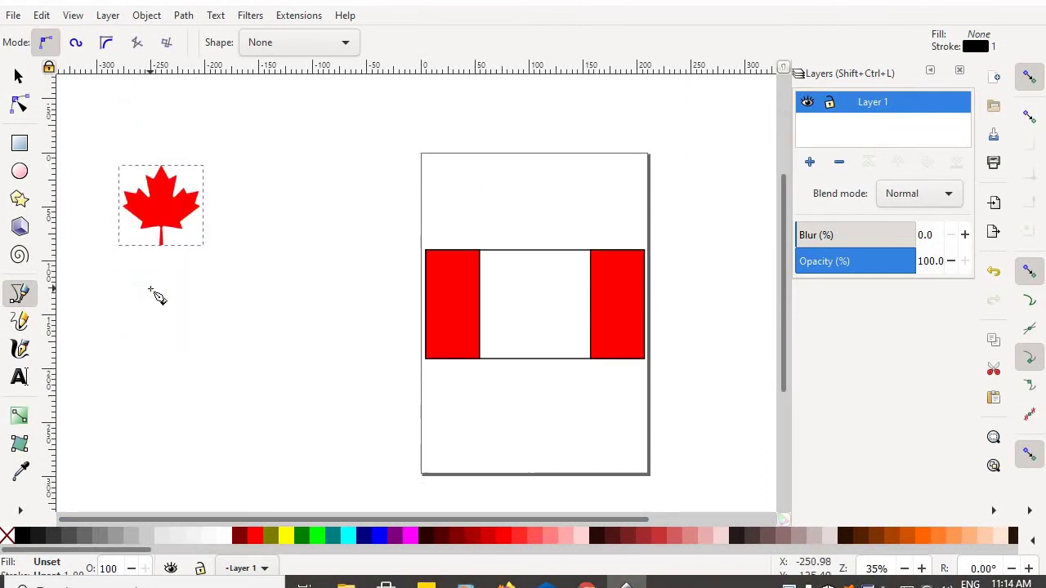
pyautogui.scroll(1, 155, 295)
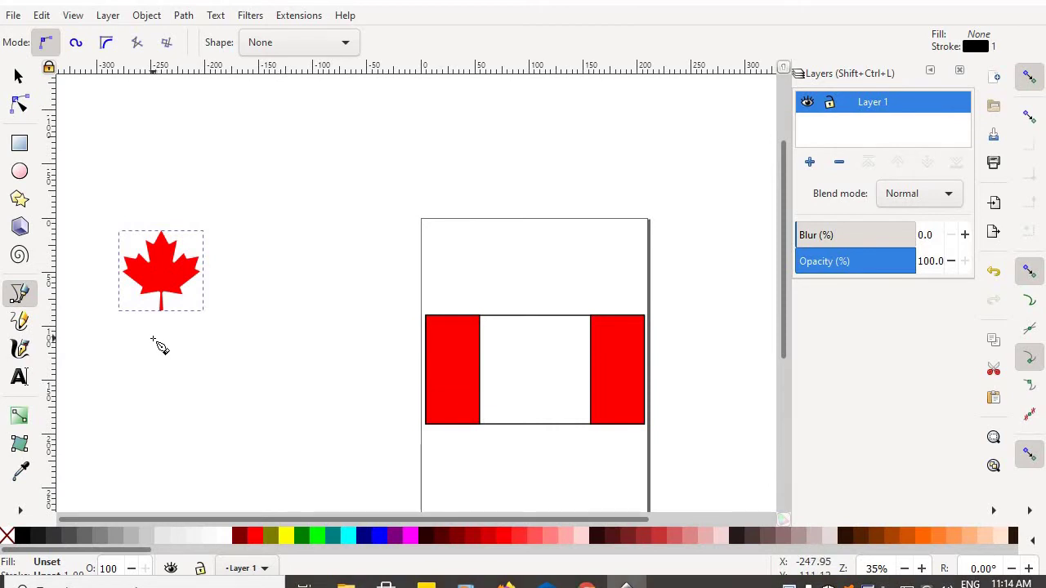
pyautogui.hscroll(3, 154, 339)
pyautogui.hscroll(-8, 153, 338)
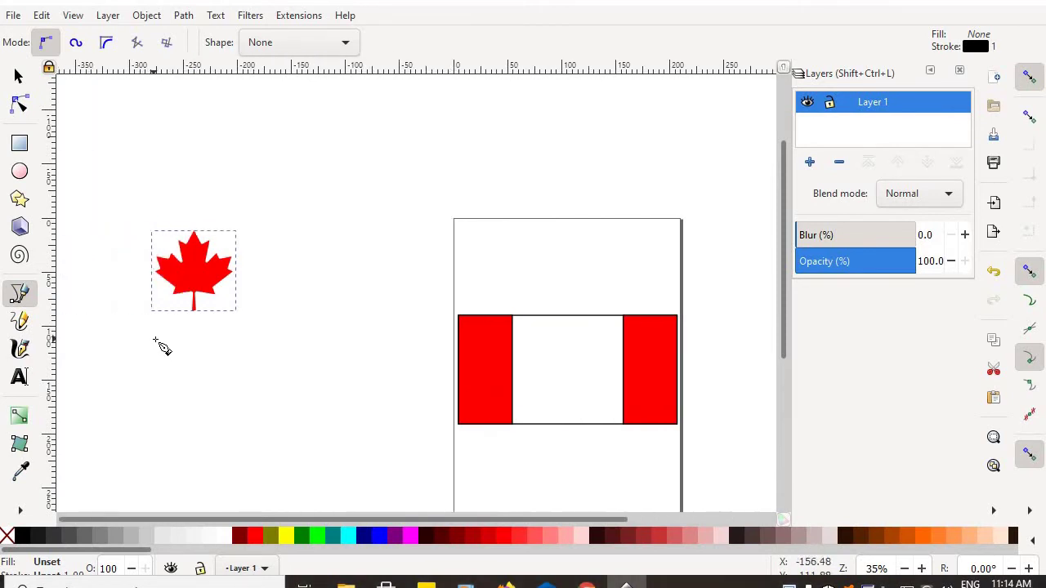
pyautogui.hscroll(5, 156, 343)
pyautogui.hscroll(-6, 165, 350)
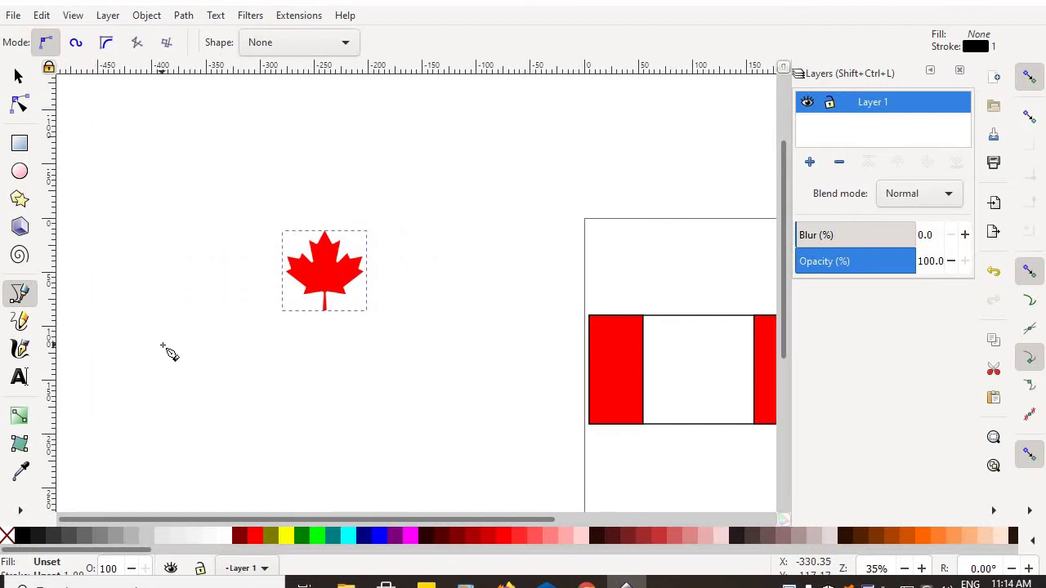
pyautogui.hscroll(1, 169, 351)
pyautogui.hscroll(-2, 168, 351)
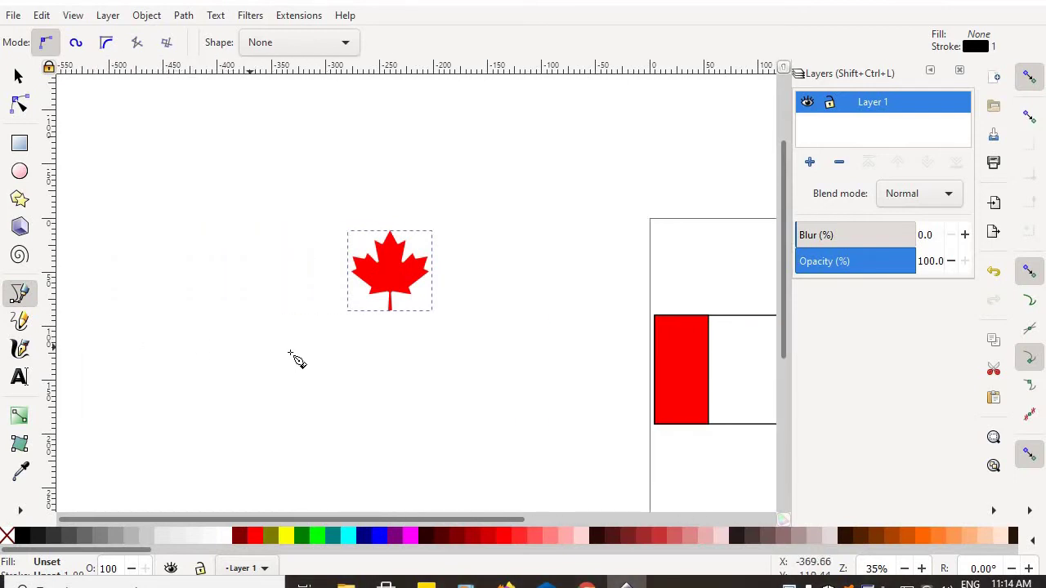
pyautogui.hscroll(1, 293, 357)
pyautogui.scroll(-2, 349, 353)
pyautogui.scroll(4, 350, 353)
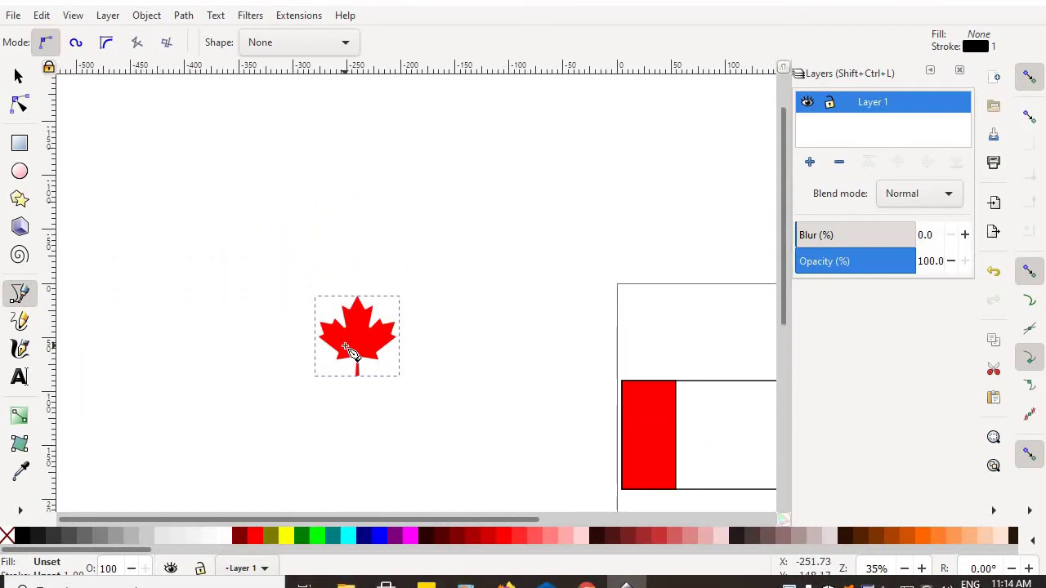
pyautogui.scroll(-2, 350, 353)
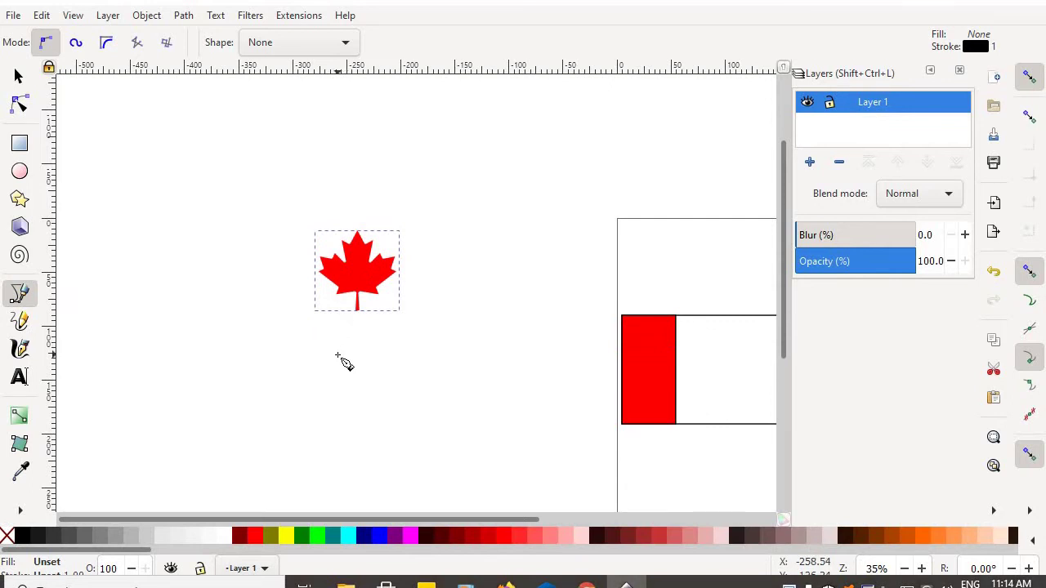
pyautogui.hscroll(3, 341, 359)
pyautogui.hscroll(-3, 342, 360)
# Examine the maple leaf's stem and lower edge up close at 396% zoom
pyautogui.scroll(7, 368, 309)
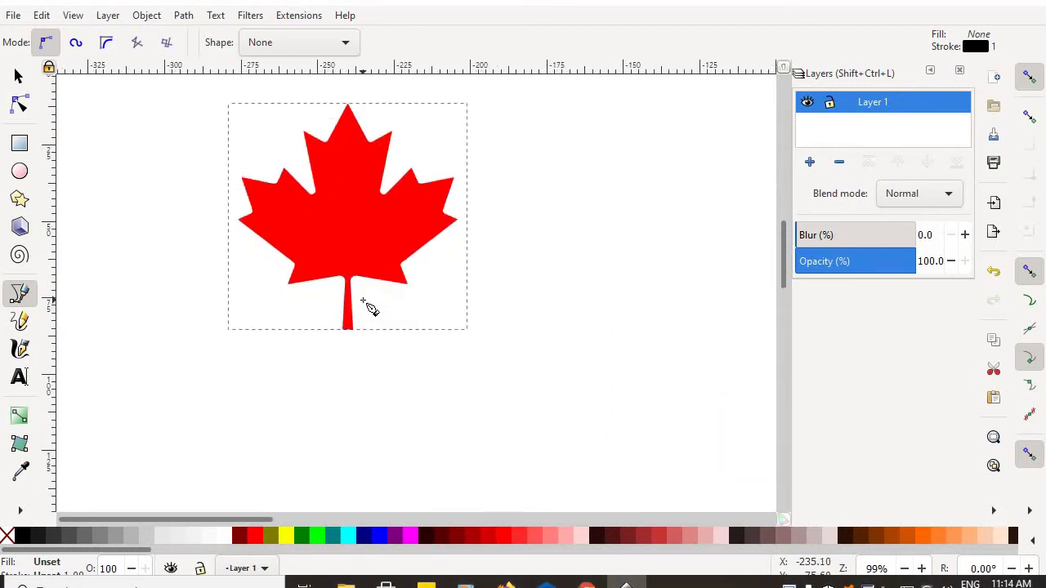
pyautogui.scroll(-8, 368, 308)
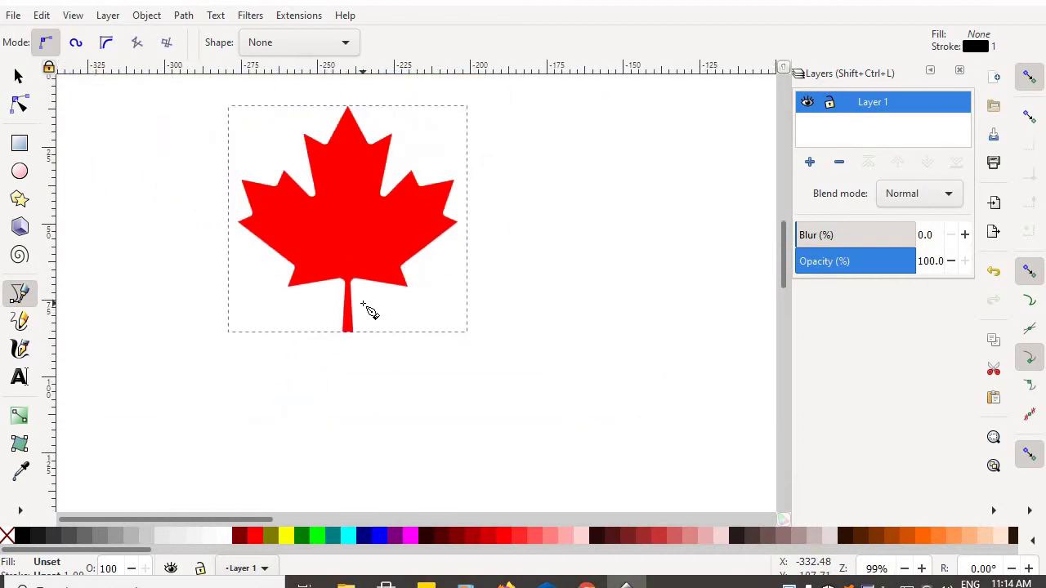
pyautogui.scroll(8, 368, 308)
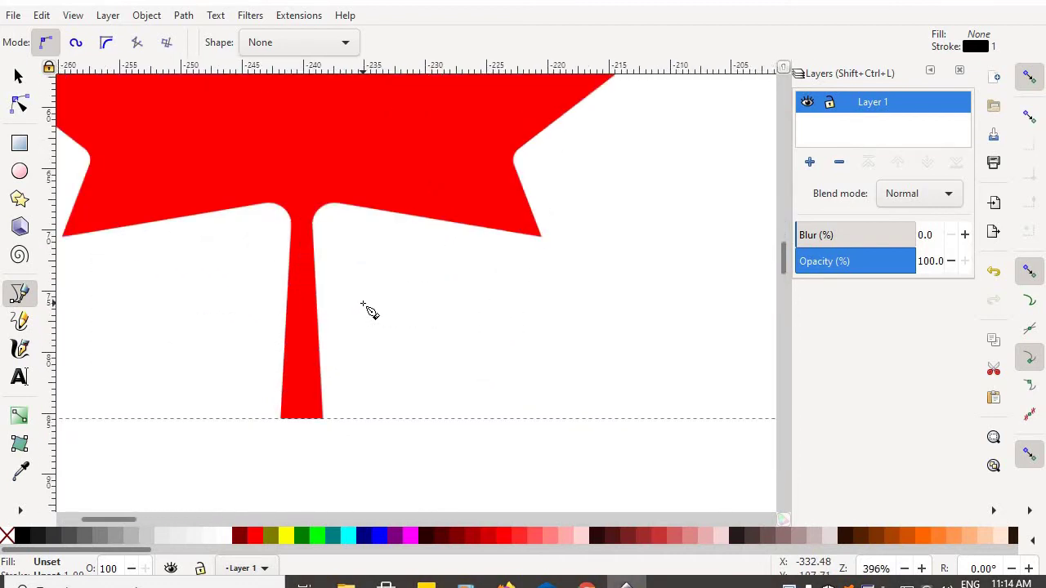
pyautogui.scroll(-8, 368, 308)
pyautogui.scroll(8, 348, 373)
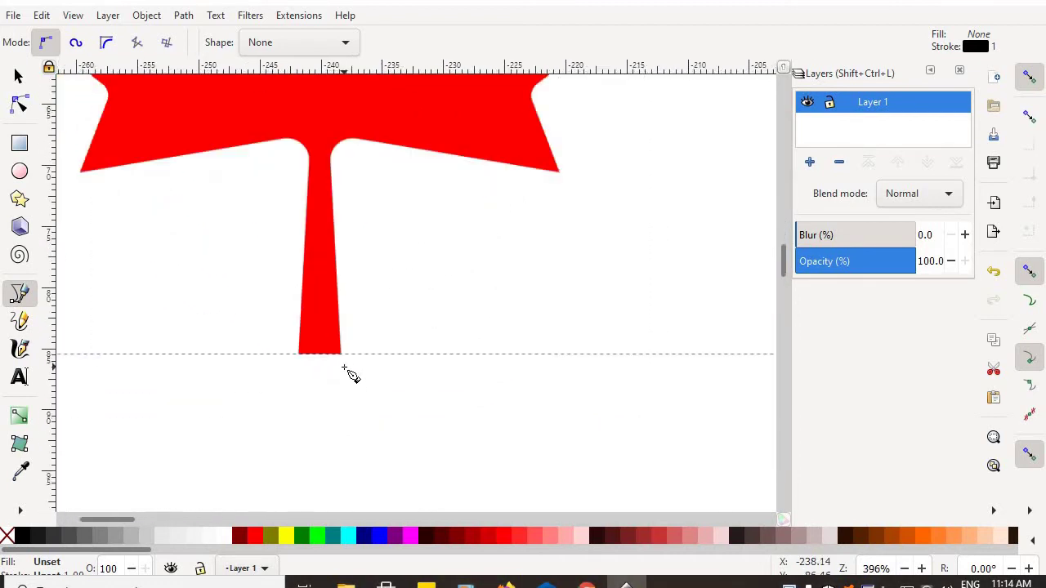
pyautogui.scroll(3, 357, 352)
pyautogui.scroll(-2, 357, 352)
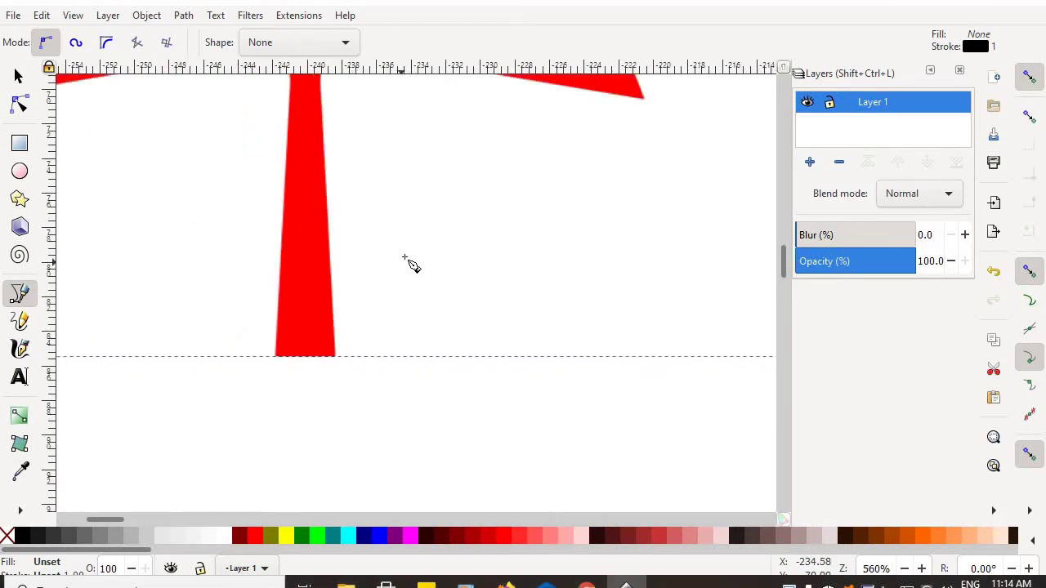
pyautogui.scroll(-1, 411, 264)
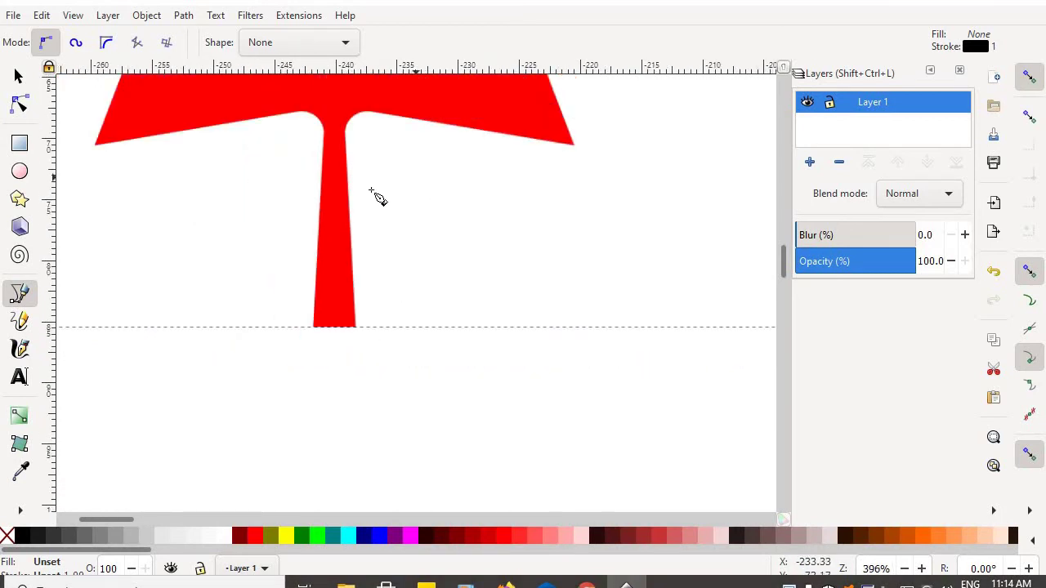
# Draw a closed four-sided practice path about 9.7 by 9.1 mm with the Bezier tool beside the leaf's stem, and delete it
pyautogui.click(21, 295)
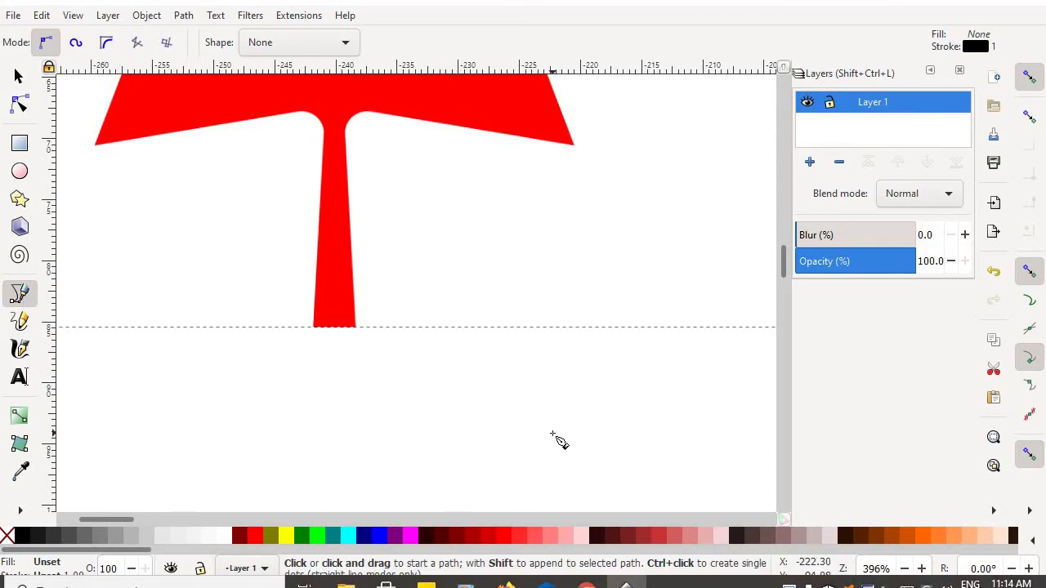
pyautogui.click(551, 434)
pyautogui.click(599, 396)
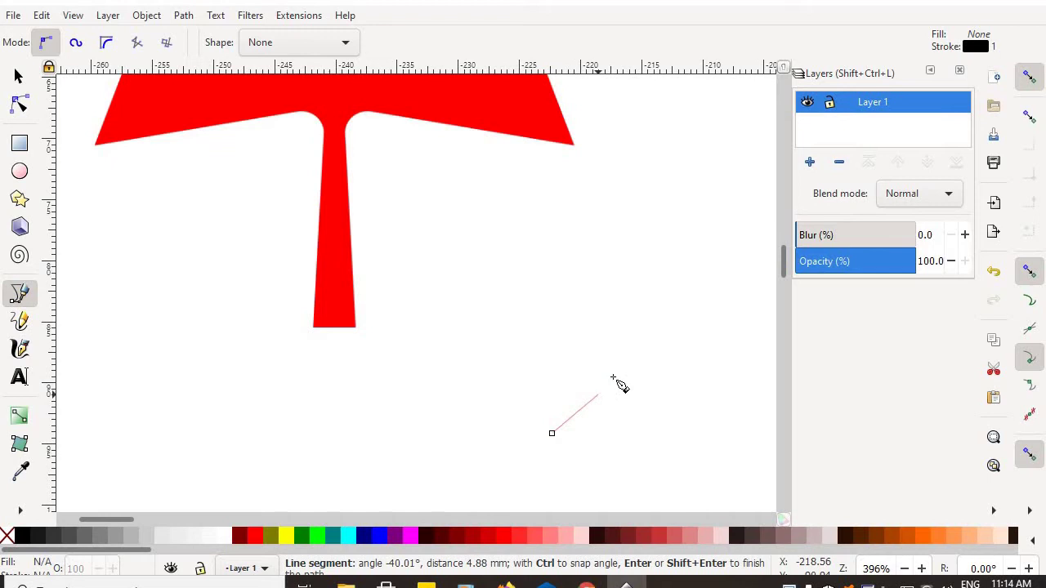
pyautogui.click(556, 327)
pyautogui.click(486, 366)
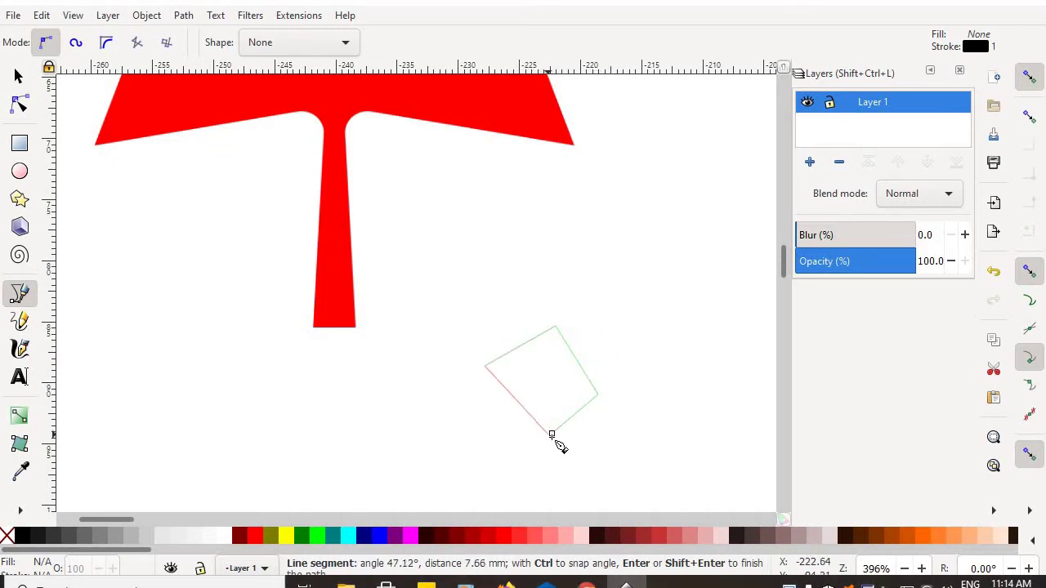
pyautogui.click(553, 435)
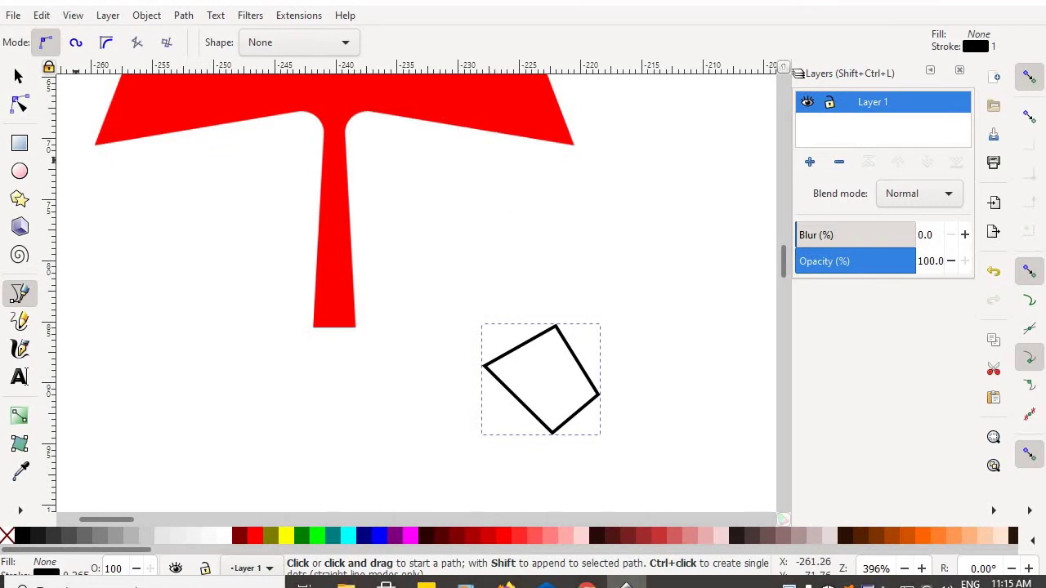
pyautogui.click(18, 78)
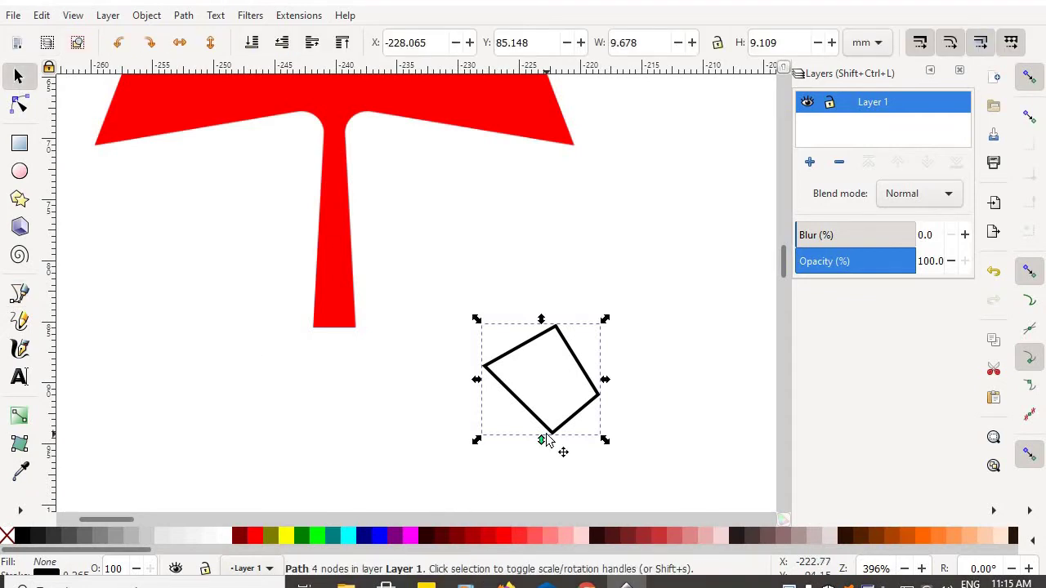
pyautogui.press('Delete')
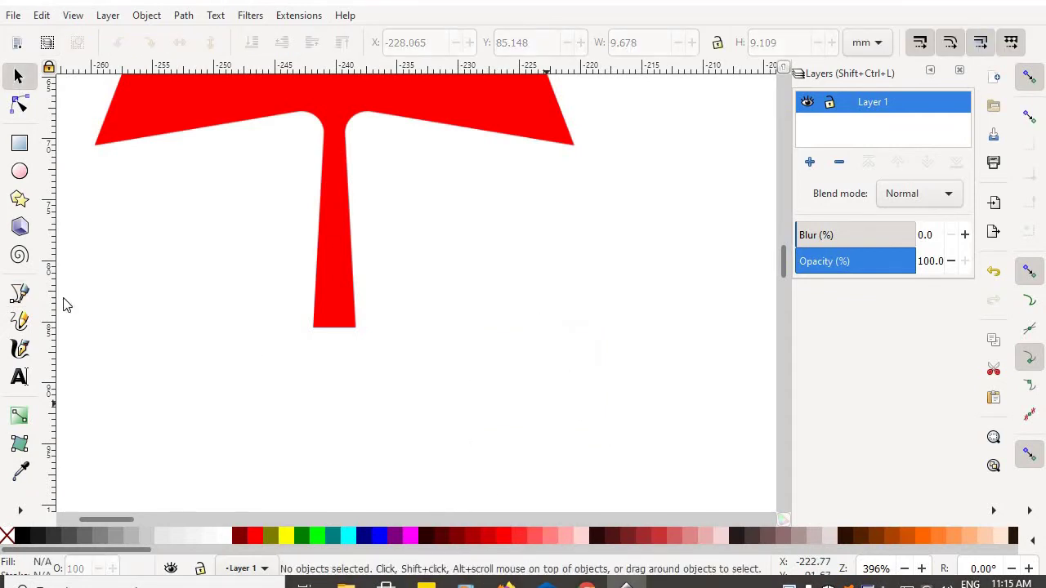
# Start a Bezier path at the stem's lower right corner and trace its 3.5 mm base, left side, rounded joint and the edge to the lower-left tip
pyautogui.click(20, 293)
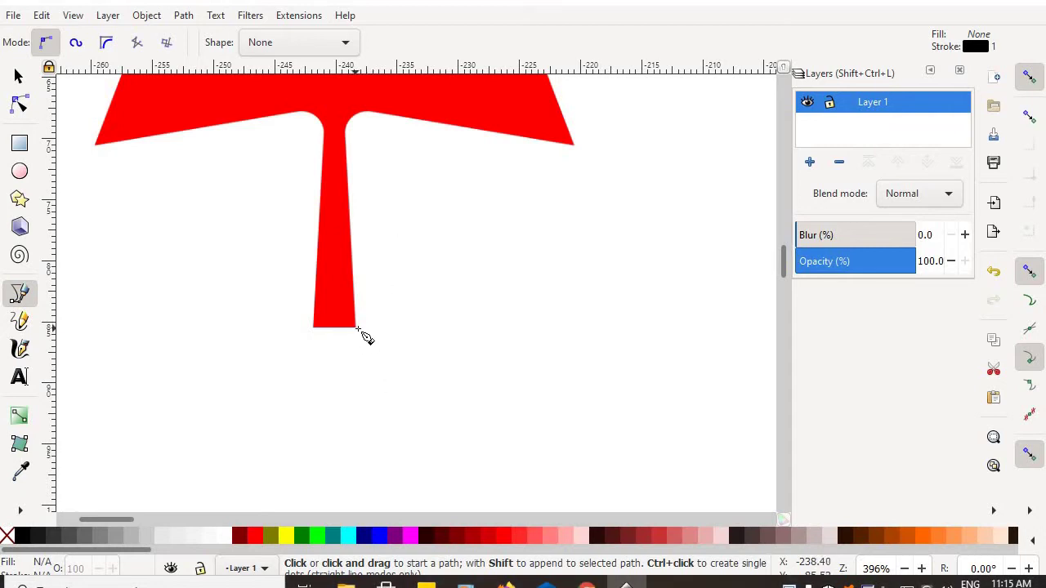
pyautogui.click(355, 327)
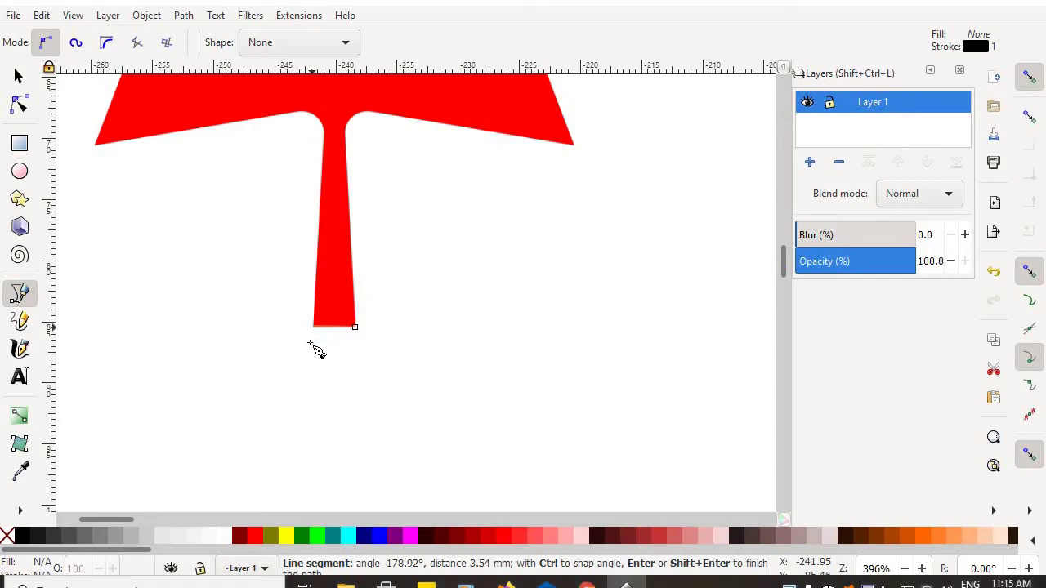
pyautogui.click(312, 344)
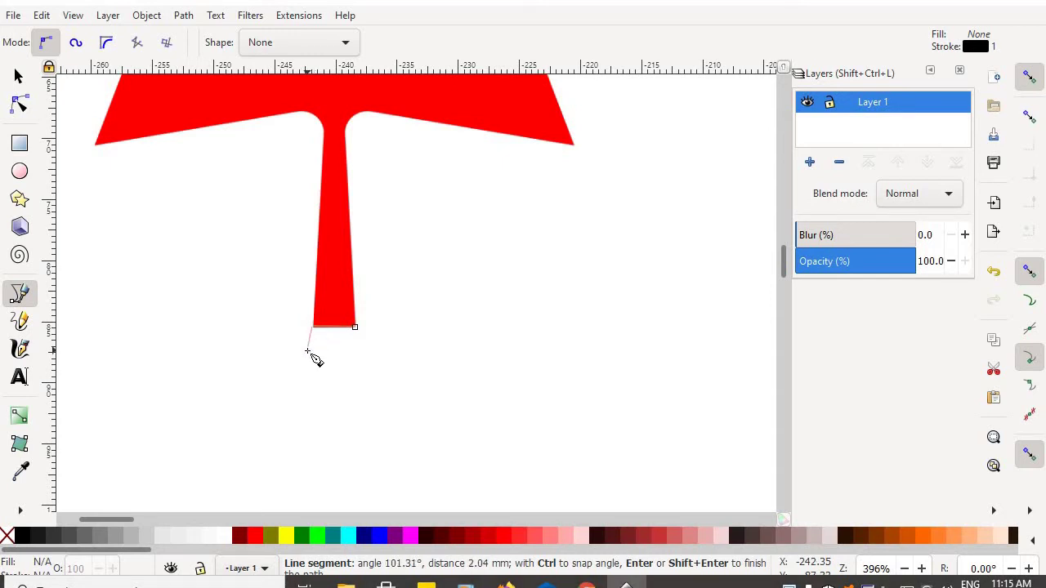
pyautogui.click(331, 134)
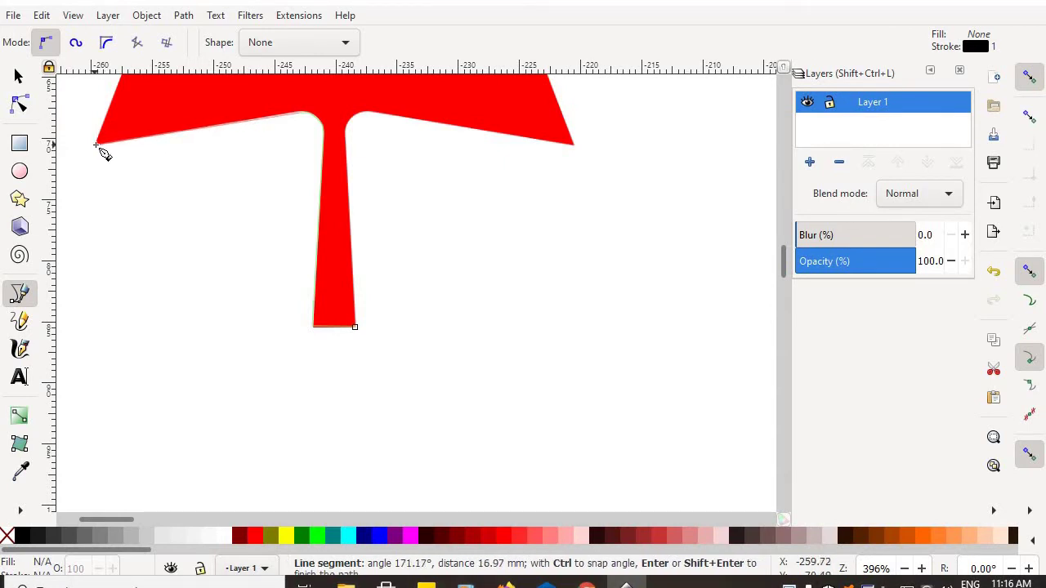
pyautogui.click(96, 145)
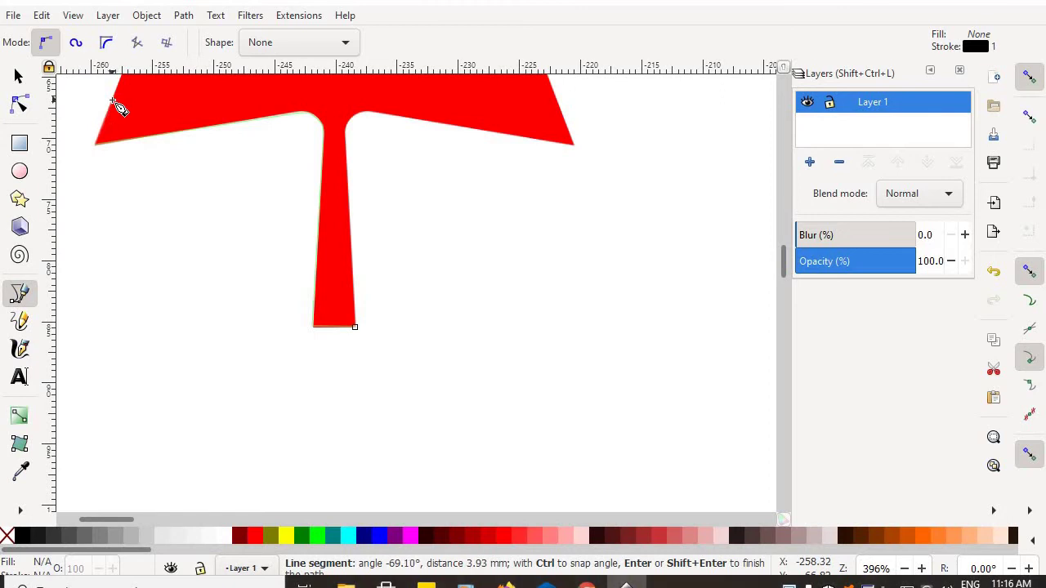
# Continue the path from the lower-left tip around the small rounded notch and along the long diagonal edge to the left lobe's lowest tip
pyautogui.moveTo(112, 100)
pyautogui.mouseDown()
pyautogui.moveTo(186, 239)
pyautogui.moveTo(230, 285)
pyautogui.moveTo(380, 345)
pyautogui.mouseUp()
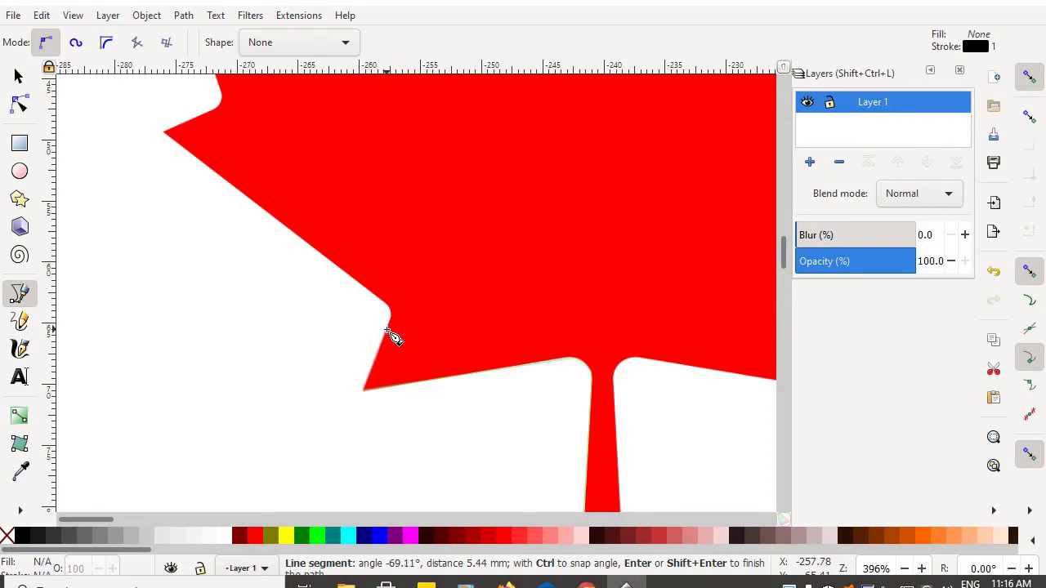
pyautogui.moveTo(387, 330); pyautogui.dragTo(362, 322)
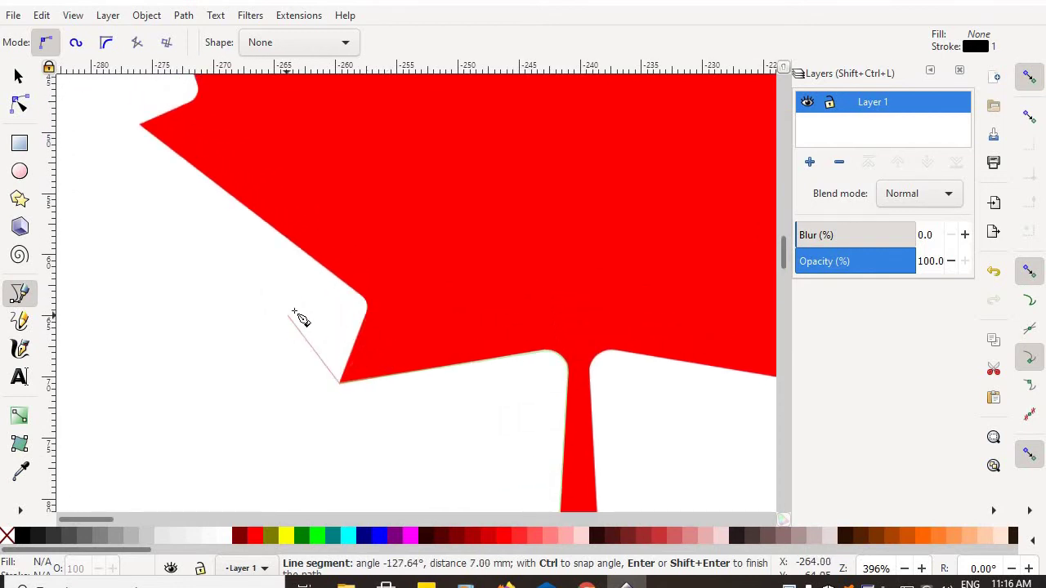
pyautogui.click(368, 312)
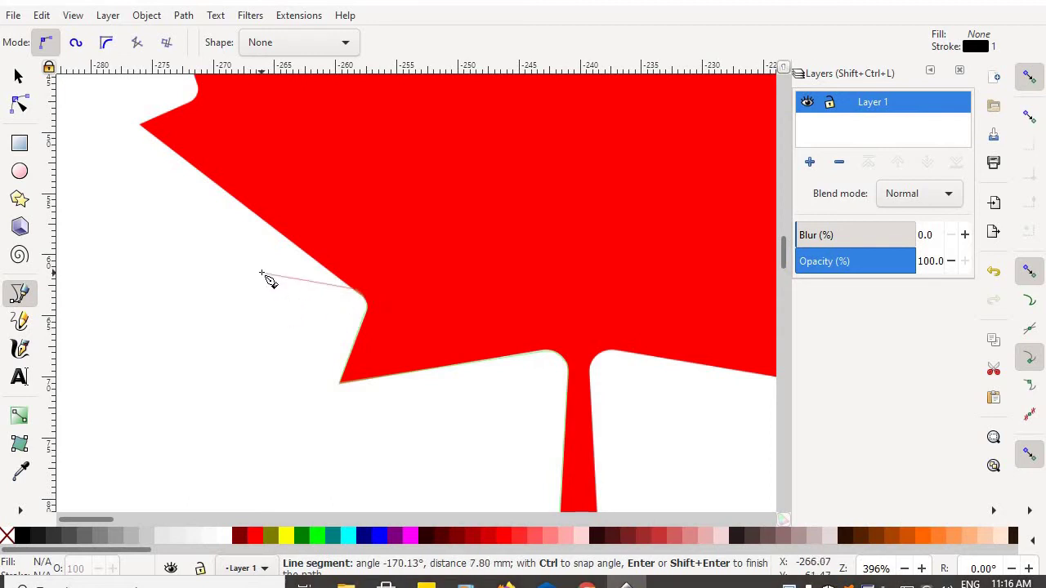
pyautogui.moveTo(270, 280); pyautogui.dragTo(498, 445)
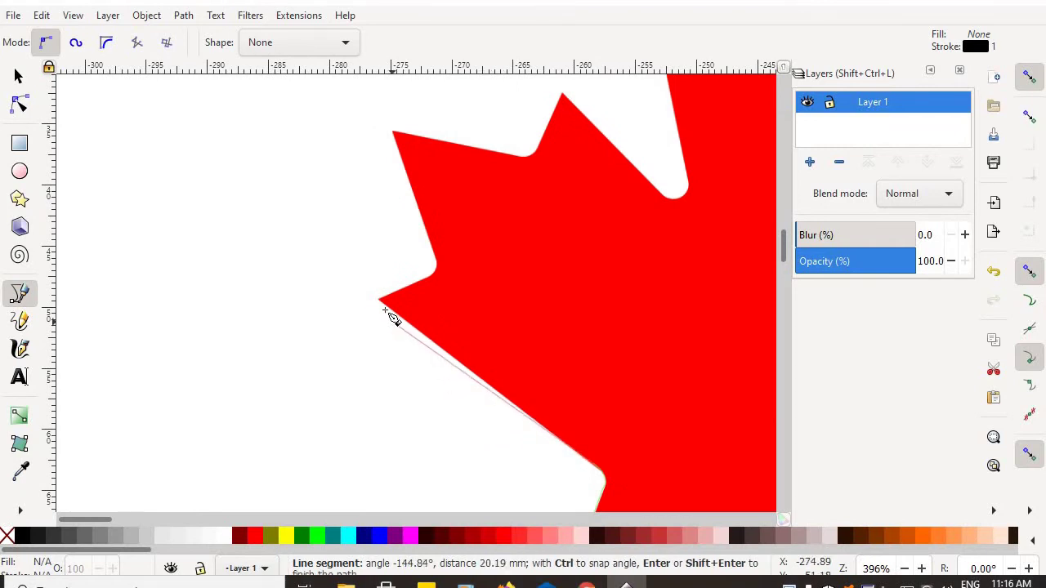
pyautogui.click(380, 299)
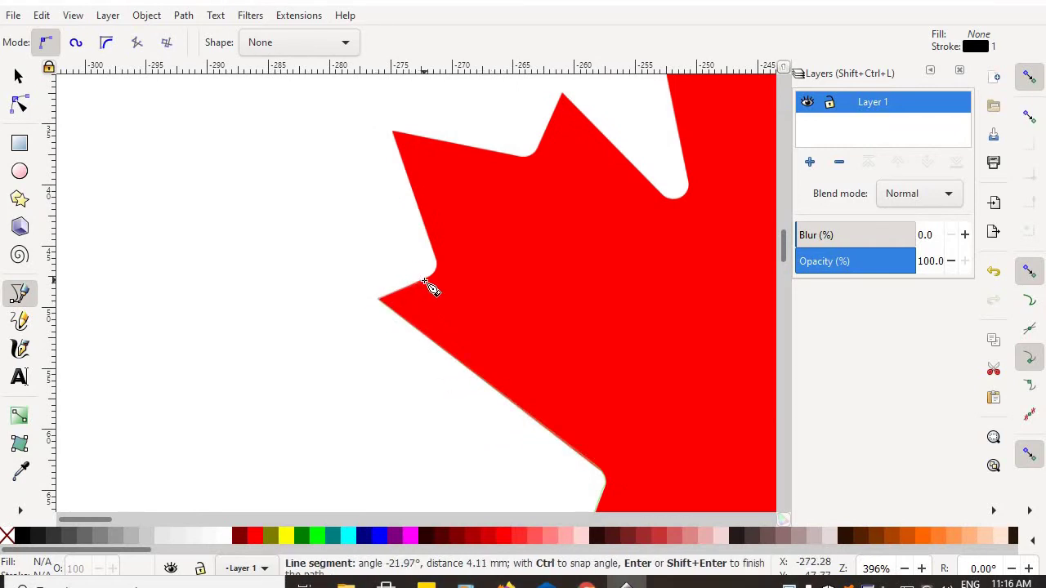
# Trace the left lobe's short lower edge and rounded notch, and extend the path to the lobe's upper-left tip
pyautogui.click(426, 283)
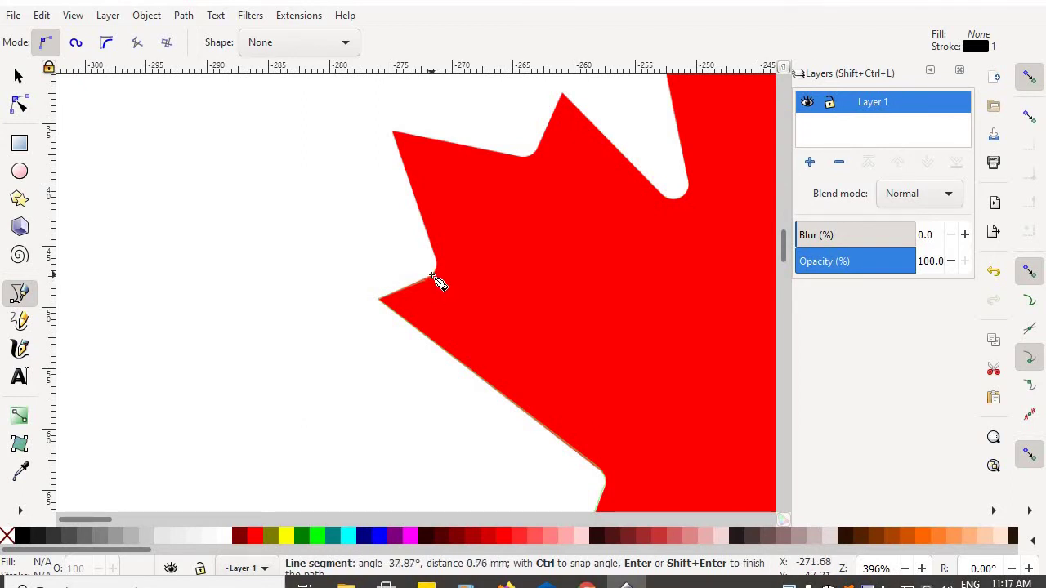
pyautogui.click(435, 271)
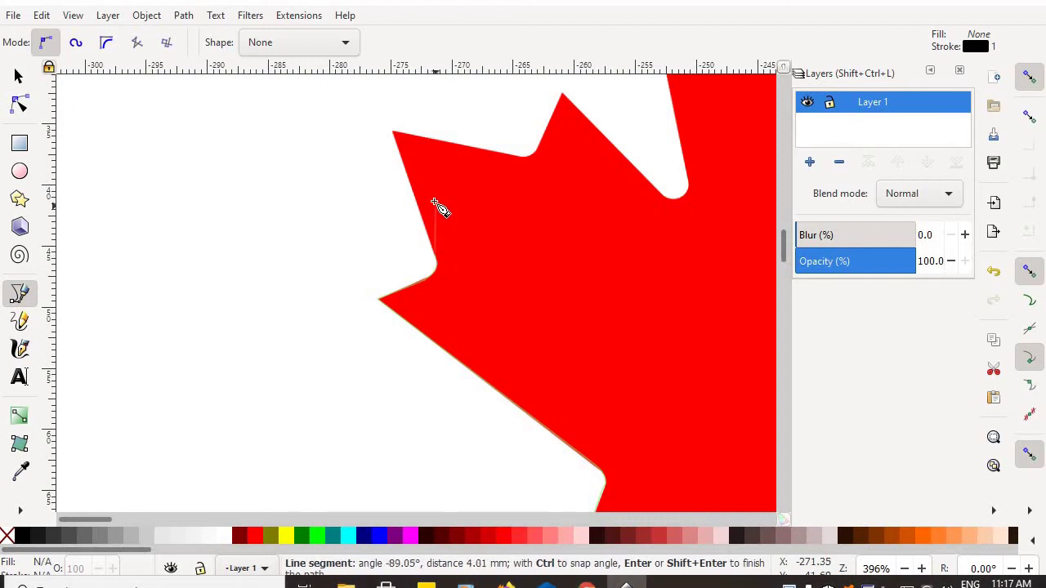
pyautogui.click(392, 132)
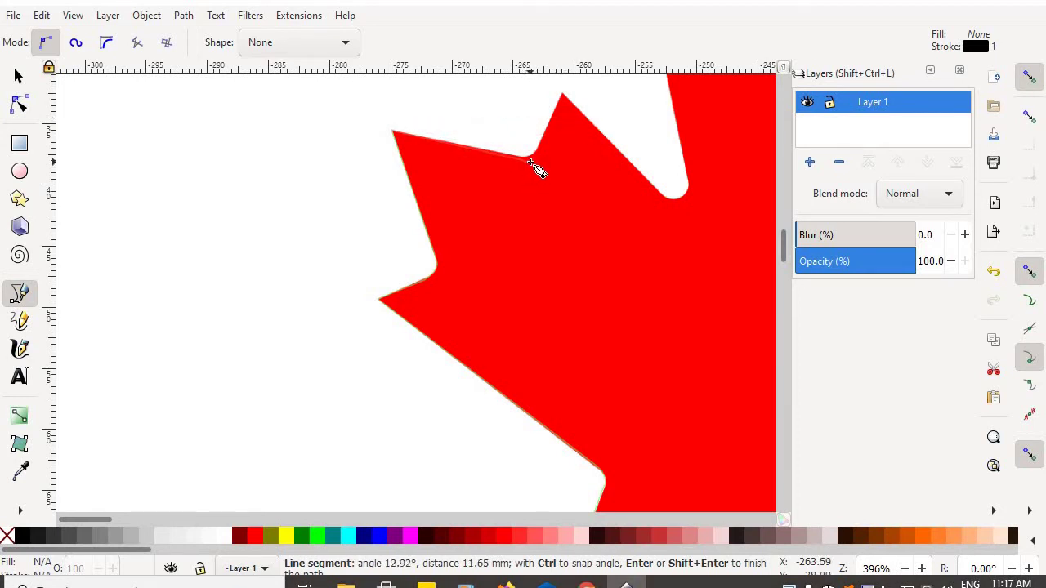
# Trace the left lobe's upper edge from its upper-left tip and follow the small rounded notch with short segments at 2240% zoom
pyautogui.scroll(2, 532, 164)
pyautogui.scroll(3, 496, 155)
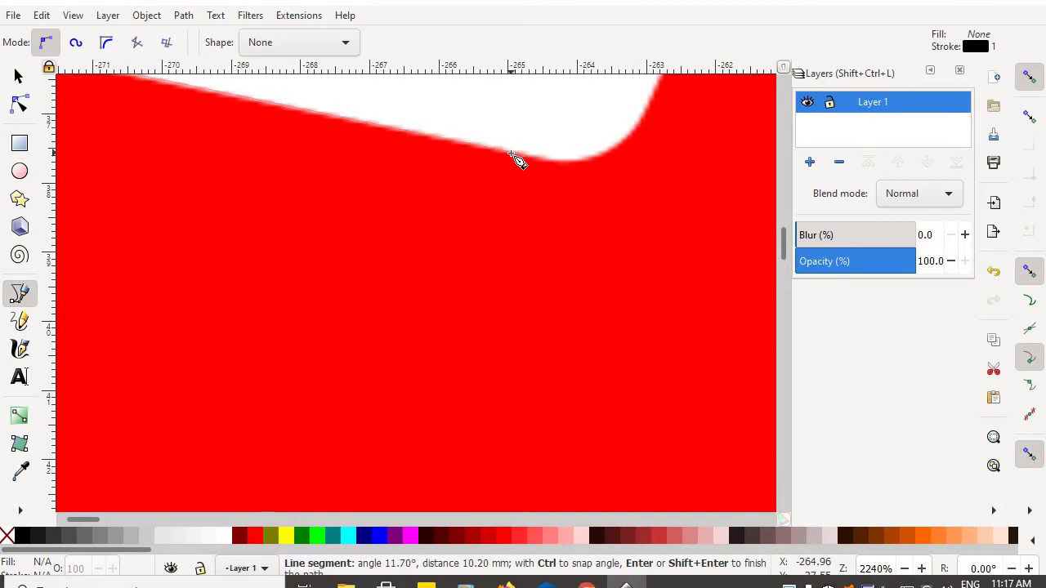
pyautogui.click(527, 161)
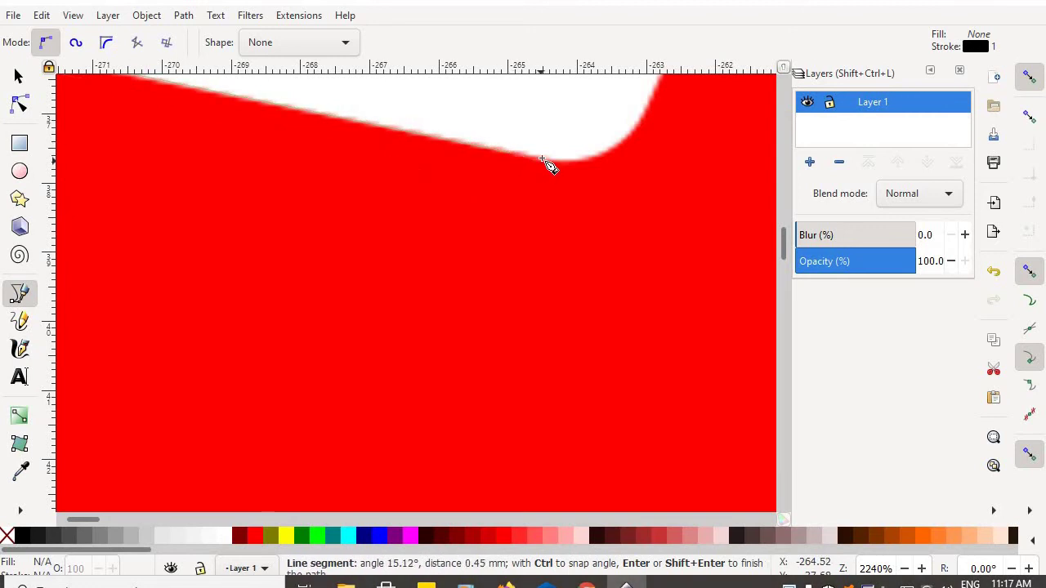
pyautogui.click(553, 164)
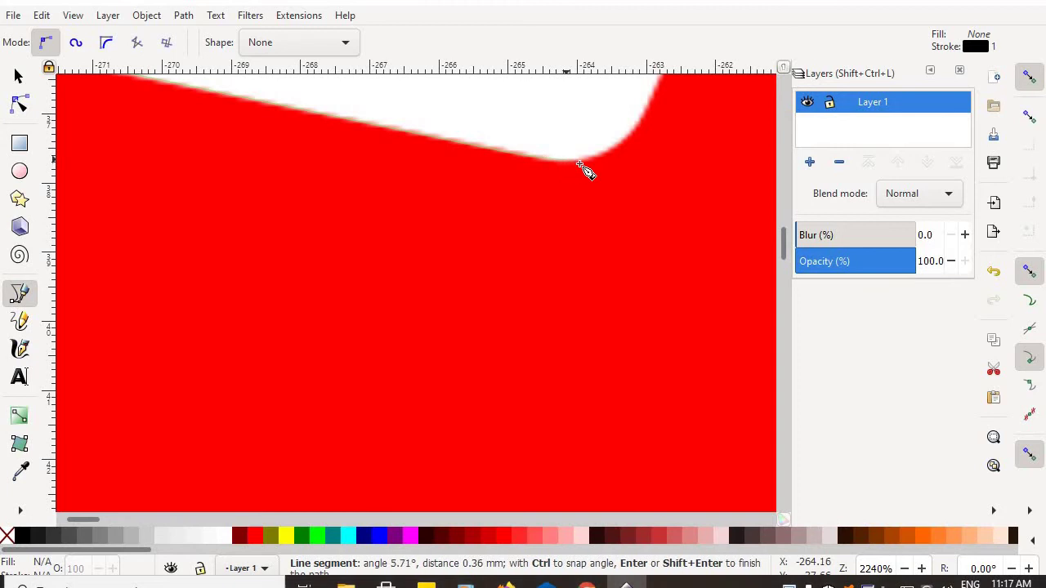
pyautogui.click(575, 161)
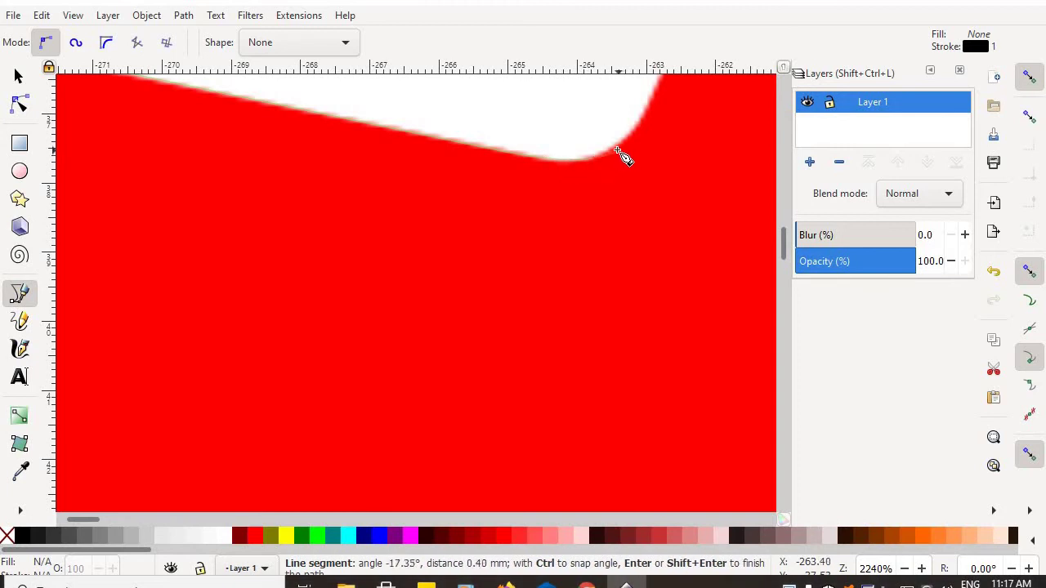
pyautogui.click(619, 152)
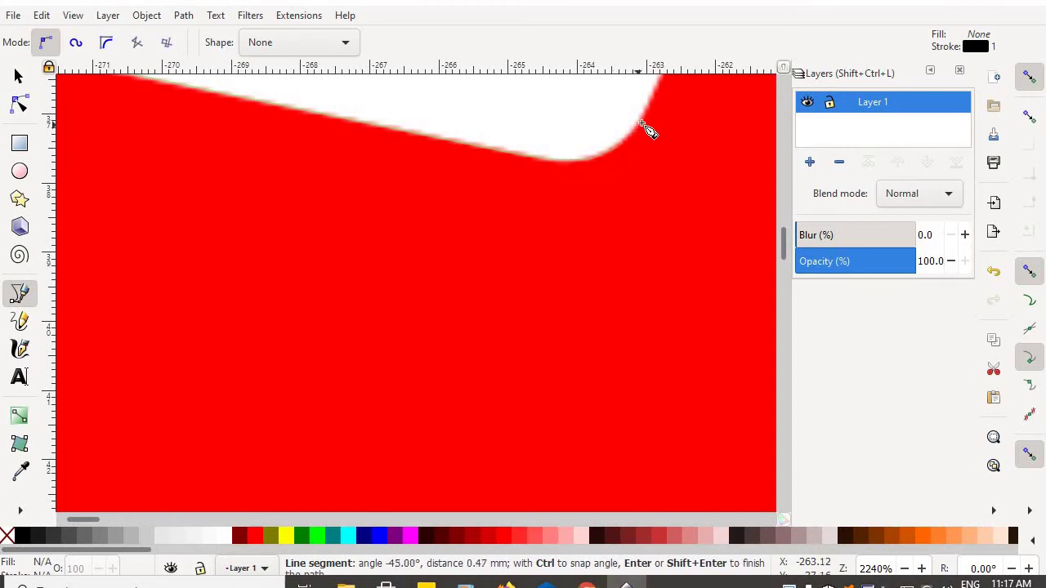
pyautogui.click(643, 128)
pyautogui.click(654, 100)
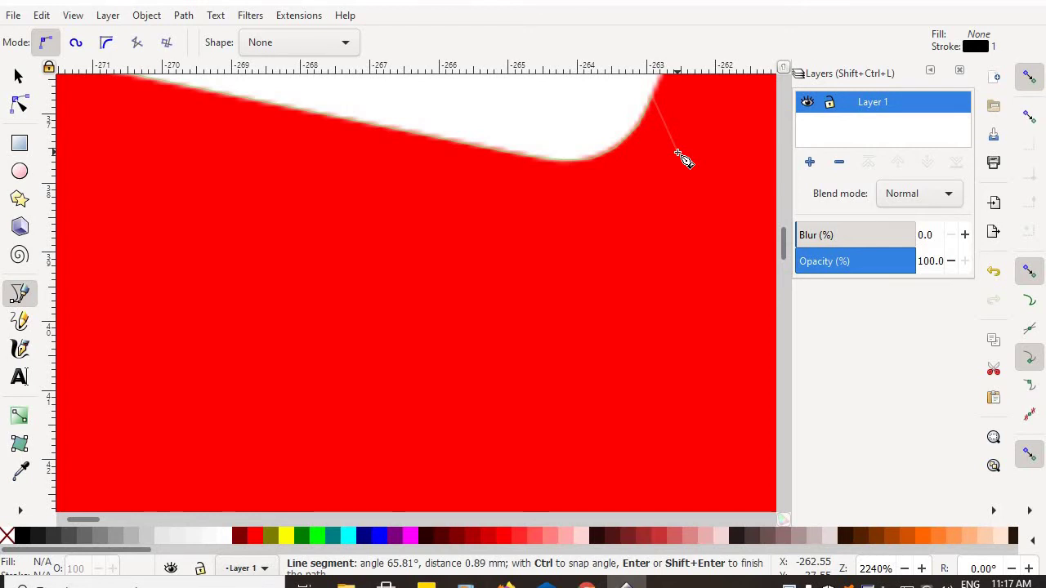
# Extend the path from the small rounded notch to the left lobe's topmost tip
pyautogui.moveTo(677, 153); pyautogui.dragTo(323, 374)
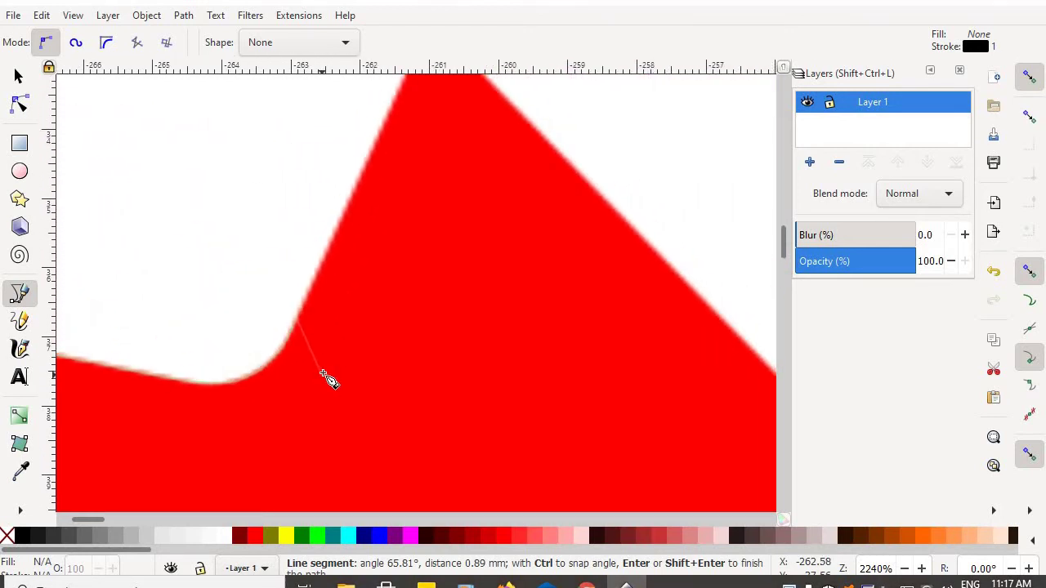
pyautogui.moveTo(439, 240); pyautogui.dragTo(424, 322)
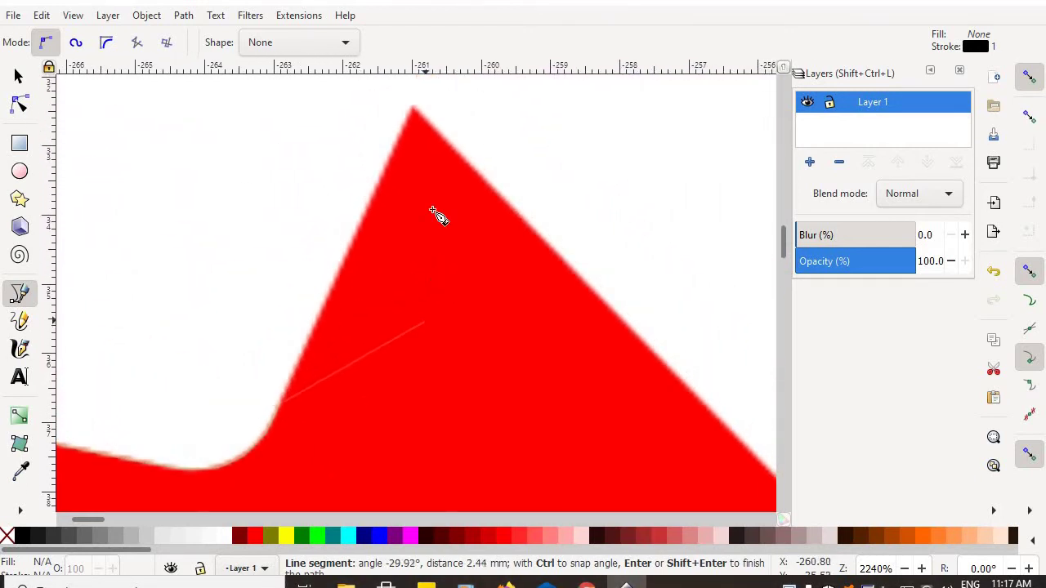
pyautogui.click(413, 110)
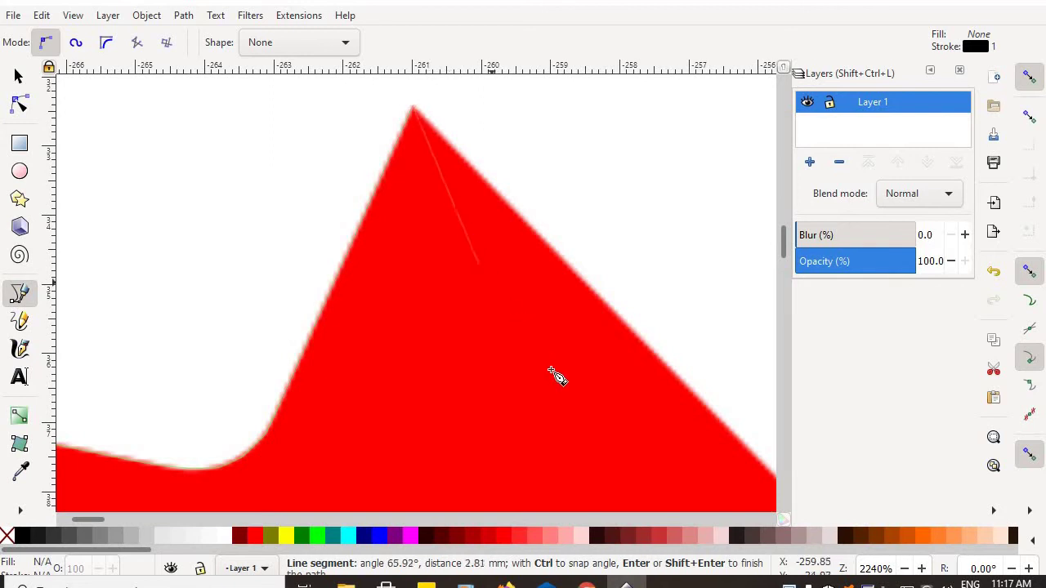
# Trace the diagonal edge down from the left lobe's topmost tip and follow the deep rounded notch beside the central lobe with short segments
pyautogui.moveTo(573, 386); pyautogui.dragTo(291, 267)
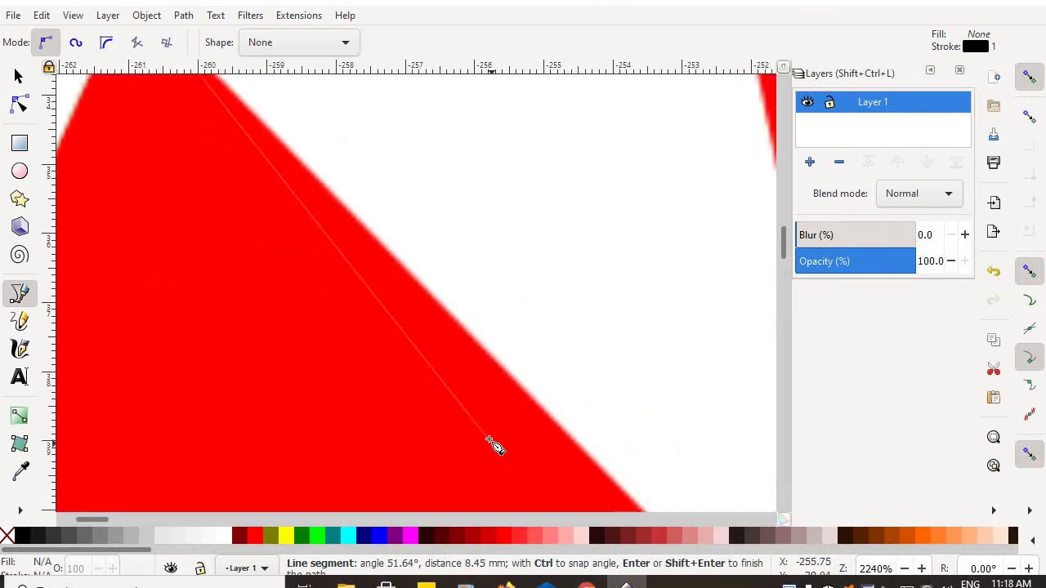
pyautogui.moveTo(490, 444); pyautogui.dragTo(367, 224)
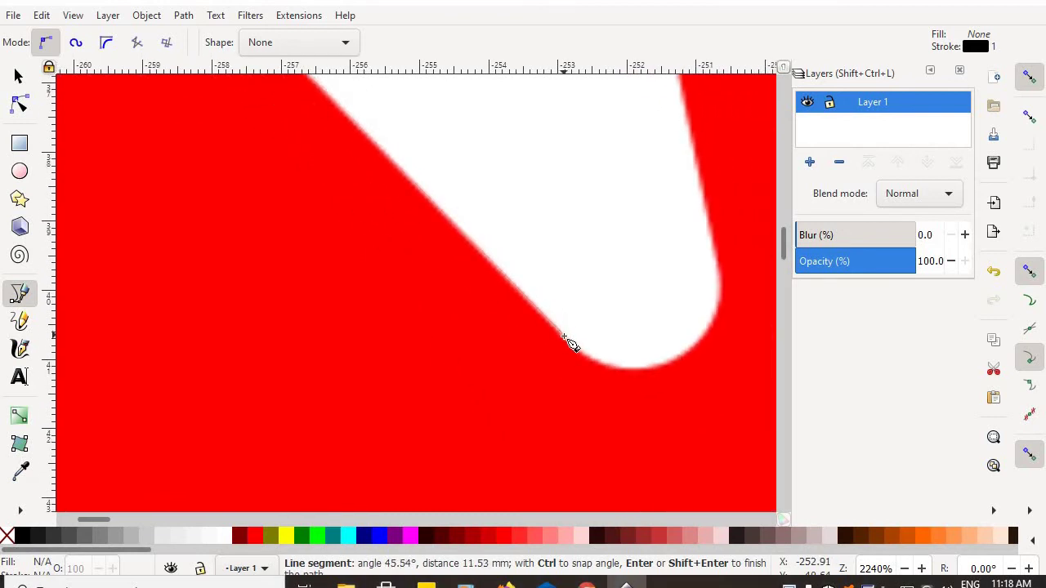
pyautogui.click(570, 345)
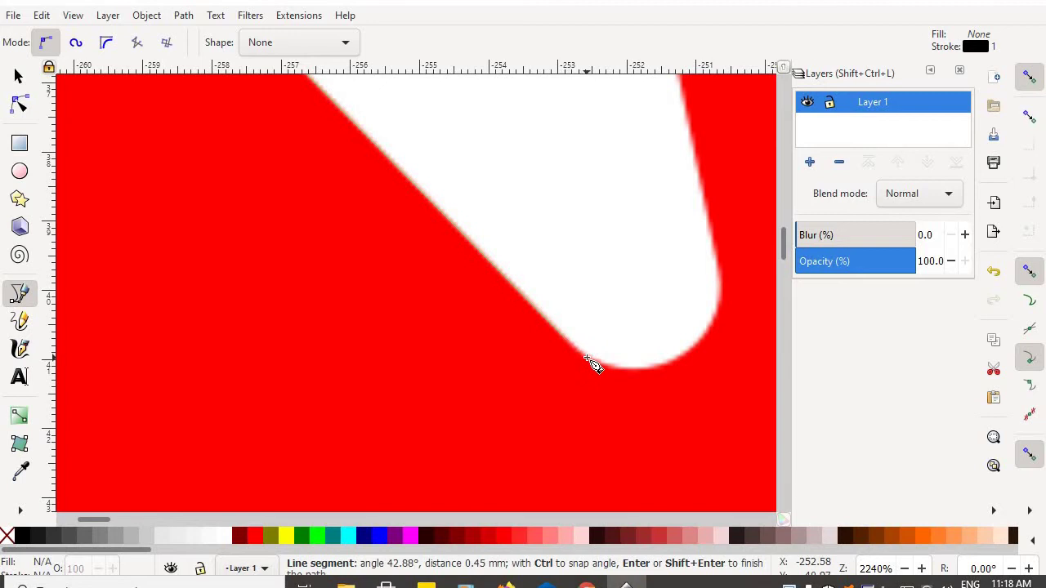
pyautogui.click(618, 369)
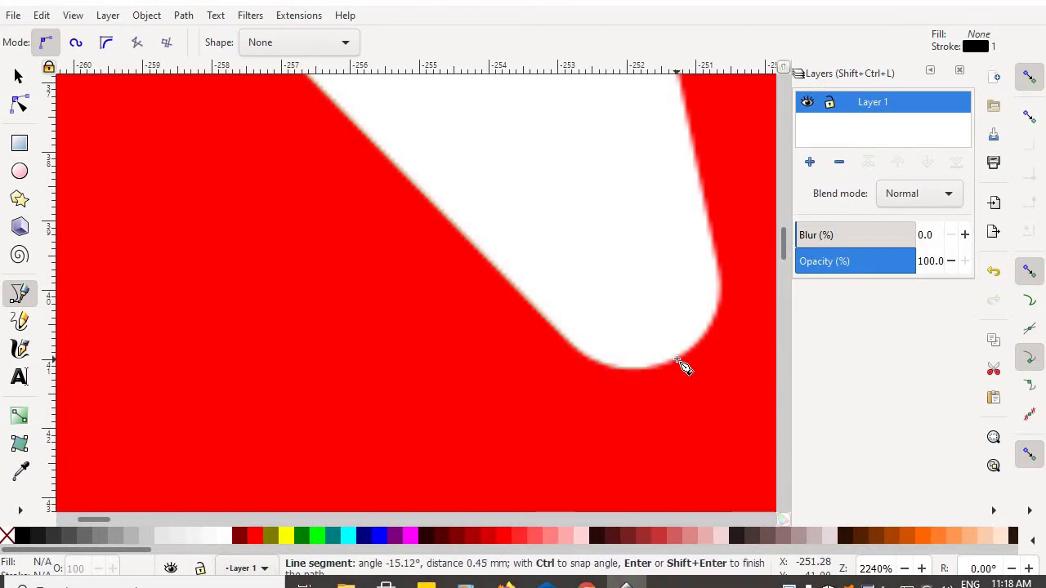
pyautogui.click(685, 357)
pyautogui.click(704, 340)
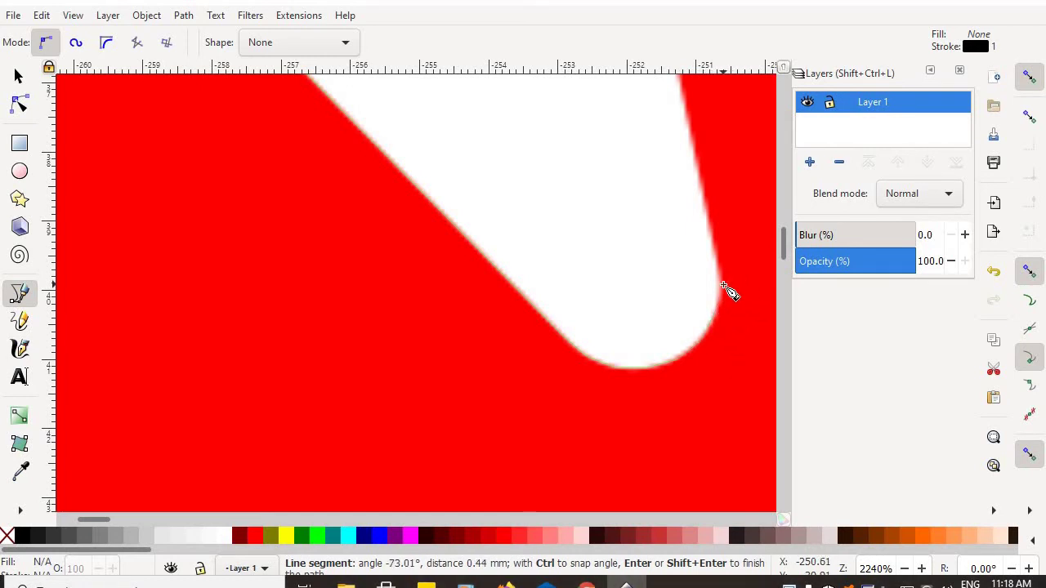
pyautogui.click(724, 286)
pyautogui.click(713, 246)
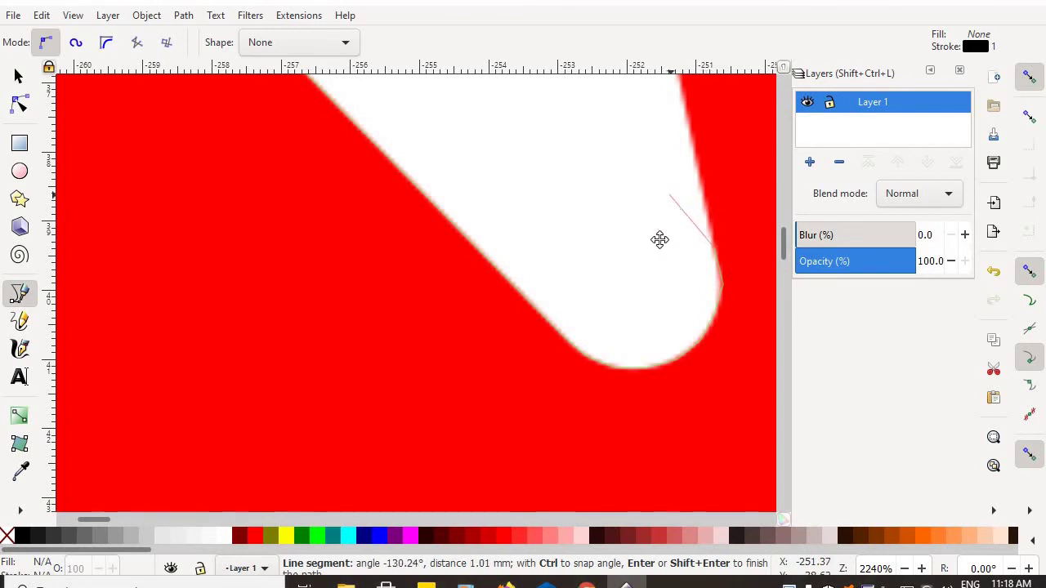
# Extend the path from the deep notch up the central lobe's left edge to its upper-left tip
pyautogui.moveTo(659, 240); pyautogui.dragTo(471, 453)
pyautogui.moveTo(418, 245); pyautogui.dragTo(445, 384)
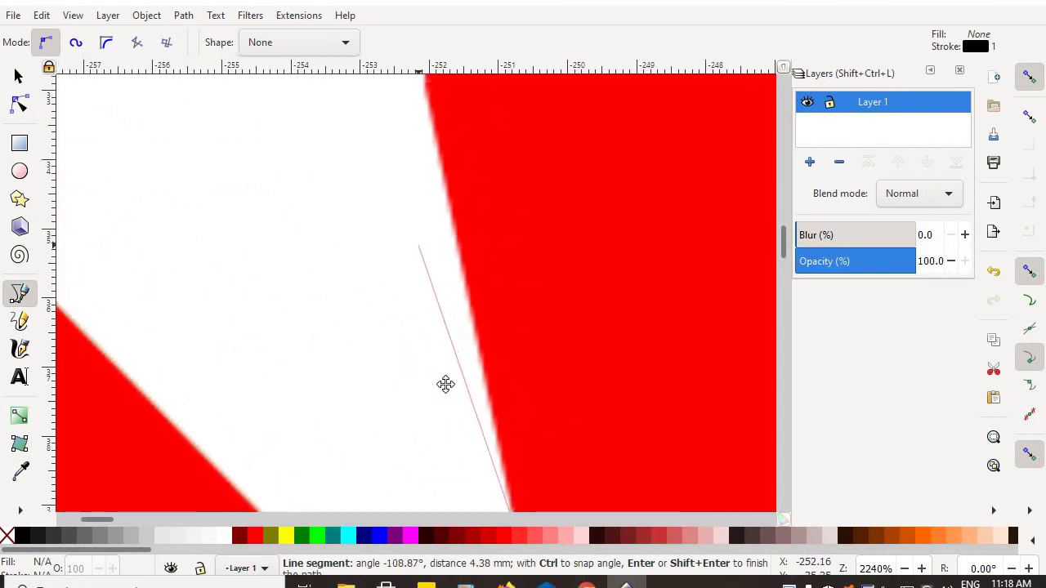
pyautogui.scroll(12, 445, 384)
pyautogui.hscroll(-3, 447, 387)
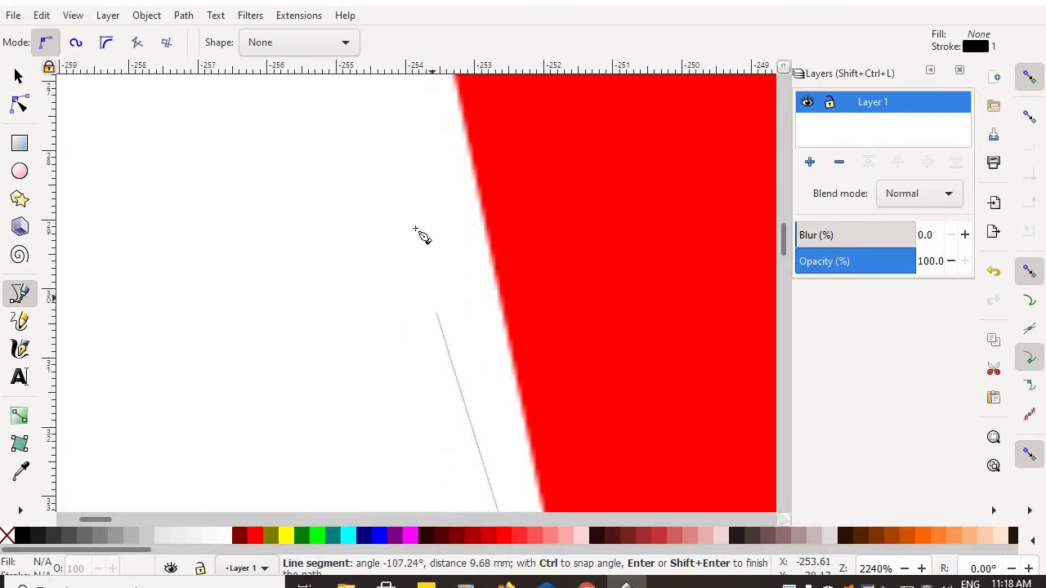
pyautogui.hscroll(-1, 477, 452)
pyautogui.scroll(12, 491, 327)
pyautogui.hscroll(-3, 499, 286)
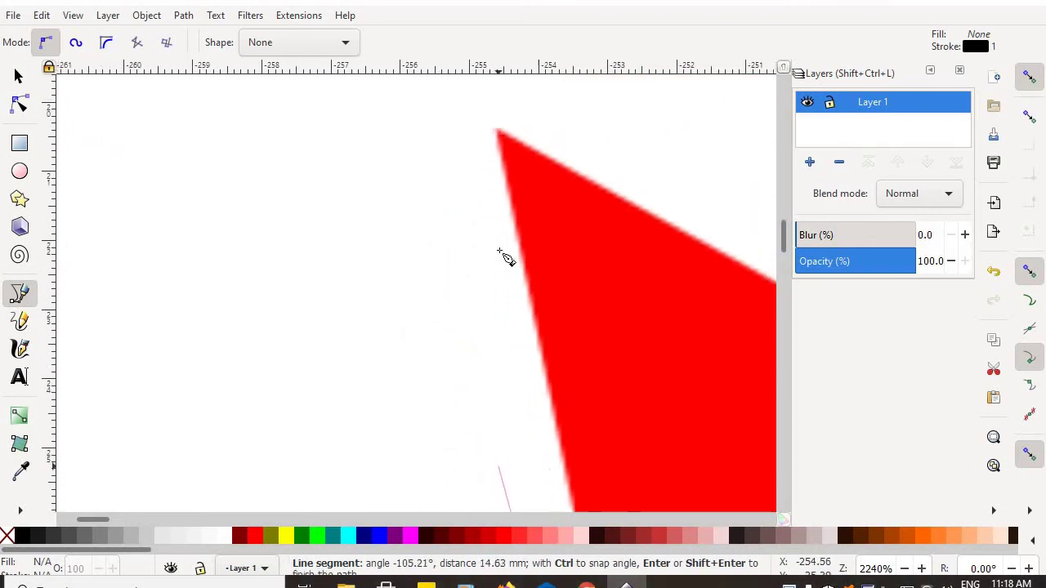
pyautogui.click(496, 129)
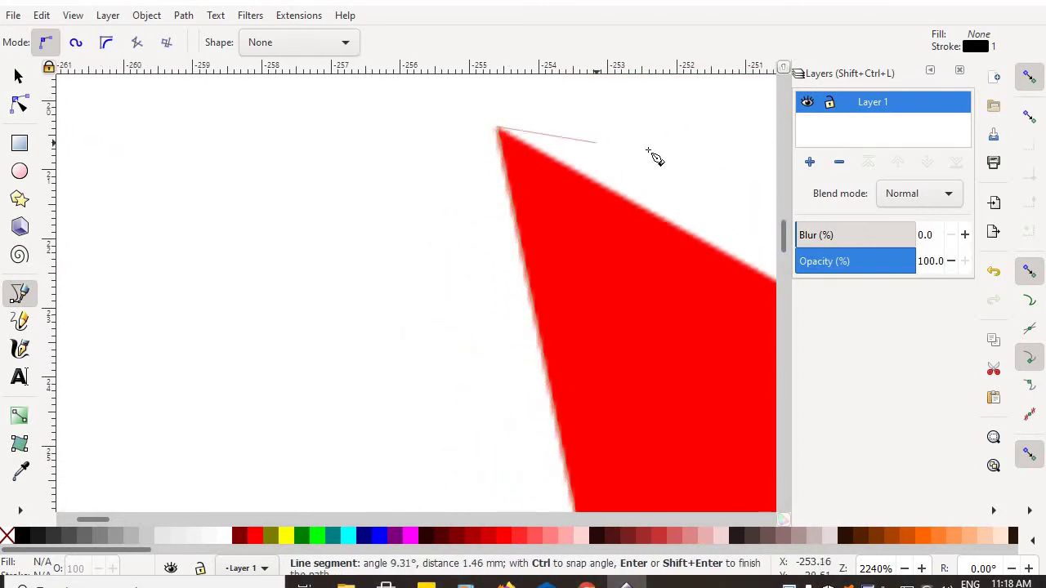
# Trace the edge down from the central lobe's upper-left tip and follow the small rounded notch with short segments
pyautogui.hscroll(13, 273, 276)
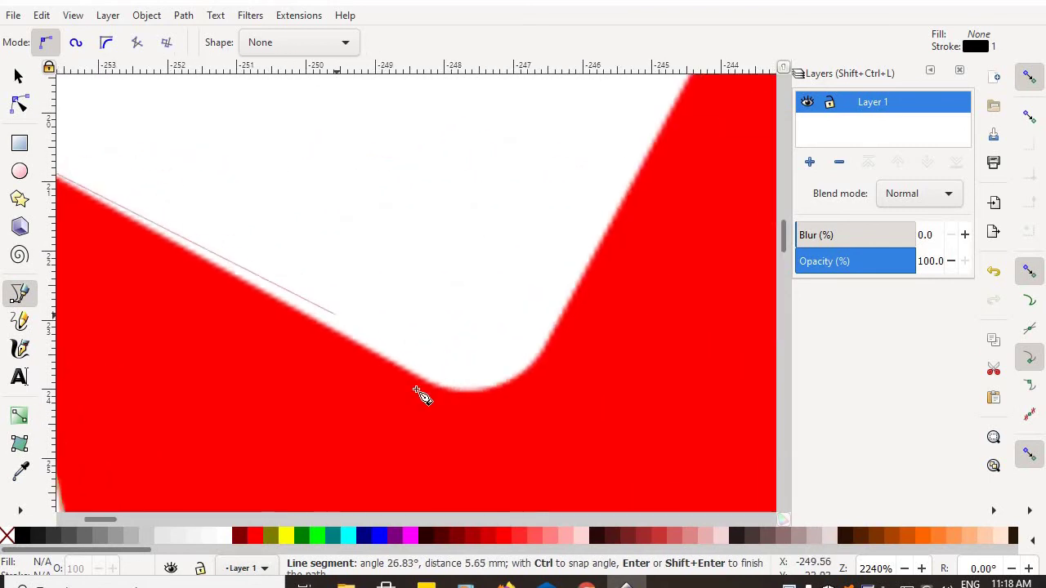
pyautogui.click(426, 383)
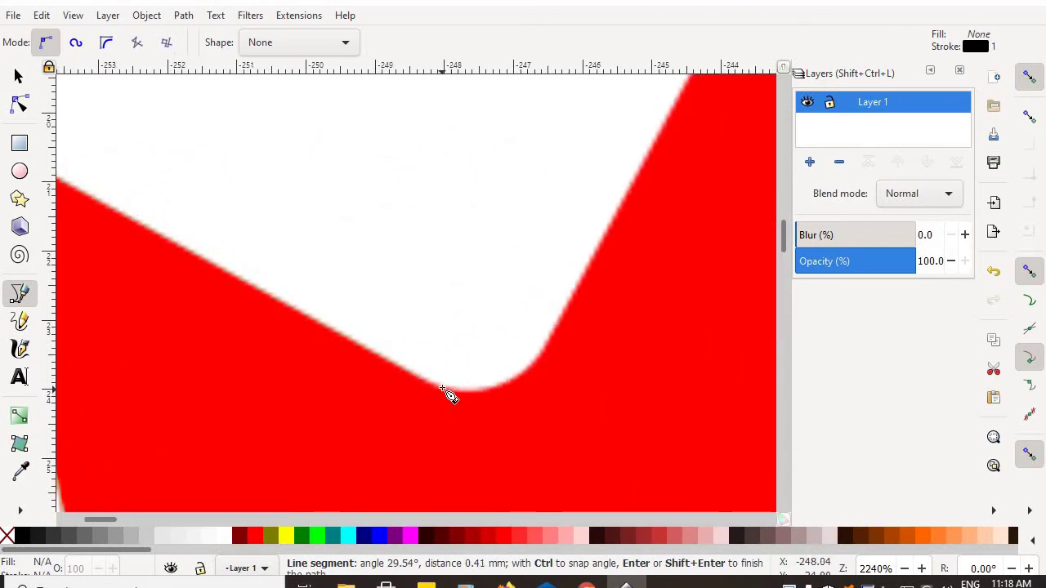
pyautogui.click(468, 384)
pyautogui.click(496, 384)
pyautogui.click(513, 384)
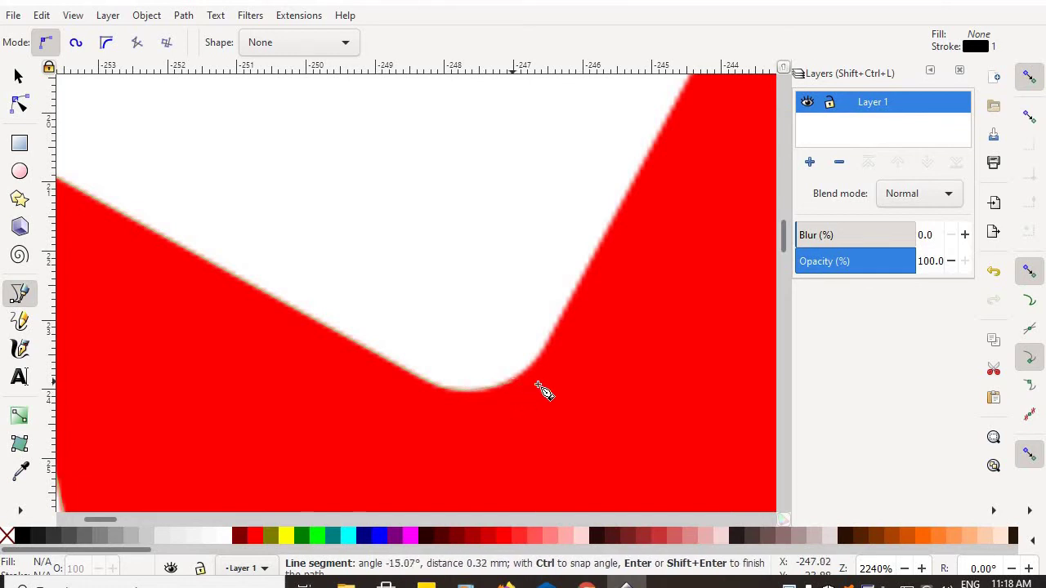
pyautogui.click(532, 369)
pyautogui.click(552, 344)
# Extend the path from the small rounded notch up to the leaf's topmost central tip
pyautogui.moveTo(594, 309); pyautogui.dragTo(286, 420)
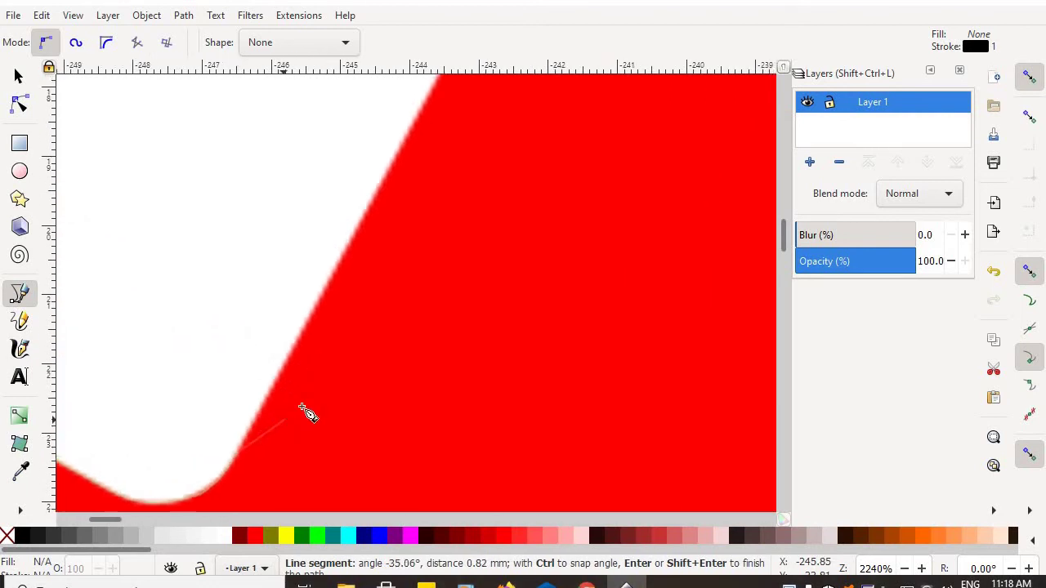
pyautogui.moveTo(427, 218); pyautogui.dragTo(348, 402)
pyautogui.moveTo(465, 210); pyautogui.dragTo(376, 411)
pyautogui.moveTo(441, 257); pyautogui.dragTo(433, 294)
pyautogui.scroll(4, 433, 294)
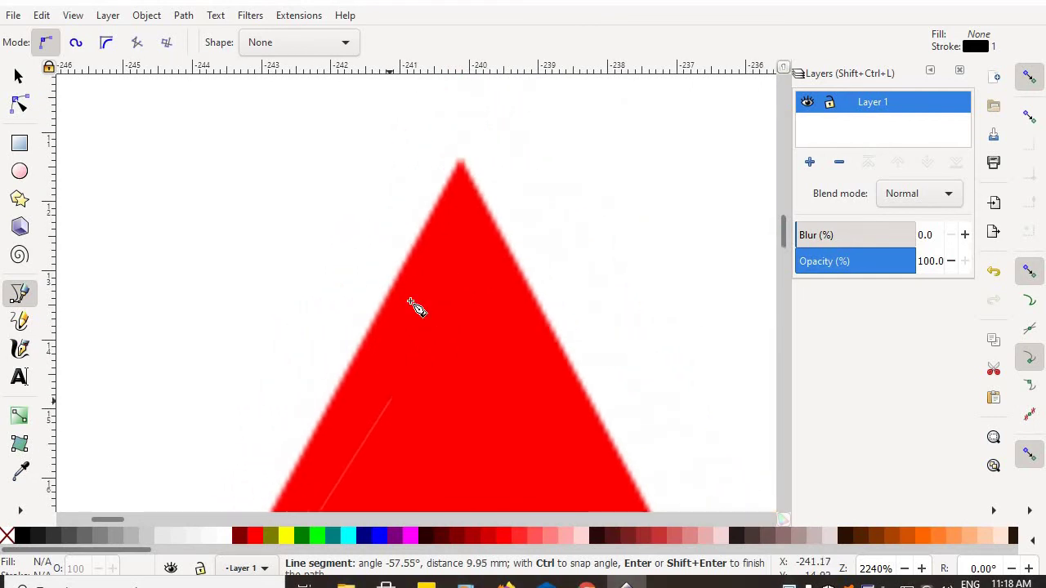
pyautogui.click(460, 159)
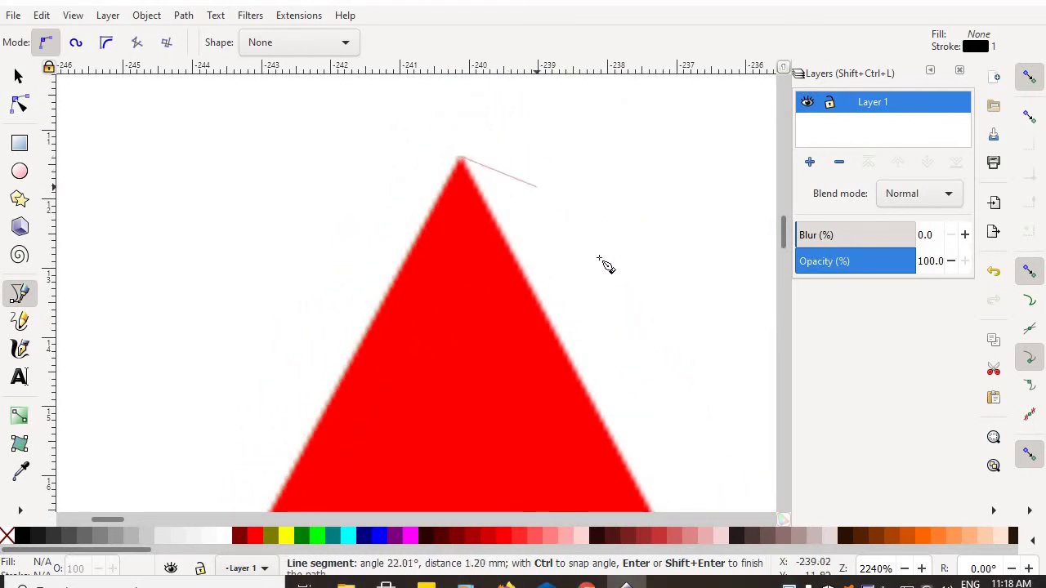
# Trace the edge down from the leaf's topmost tip and follow the rounded notch on the central lobe's right side
pyautogui.scroll(-6, 546, 390)
pyautogui.hscroll(8, 546, 390)
pyautogui.moveTo(556, 401); pyautogui.dragTo(354, 131)
pyautogui.moveTo(439, 397); pyautogui.dragTo(390, 154)
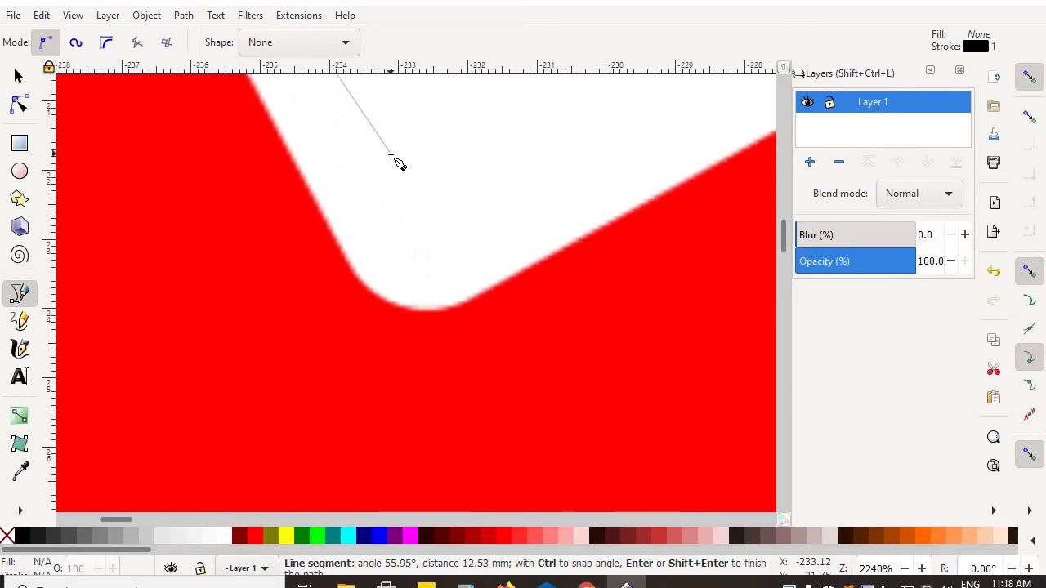
pyautogui.click(349, 265)
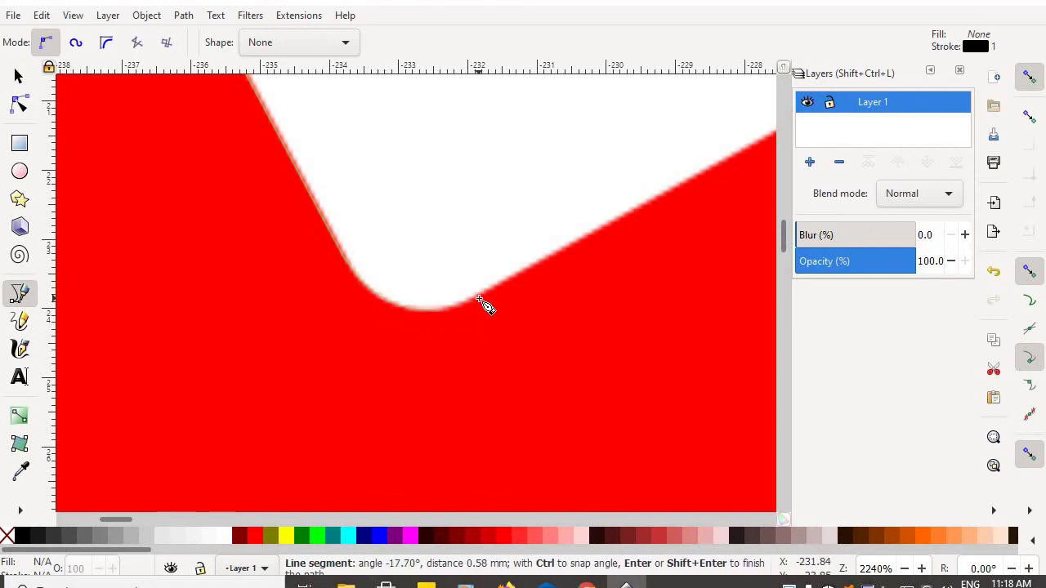
pyautogui.click(517, 278)
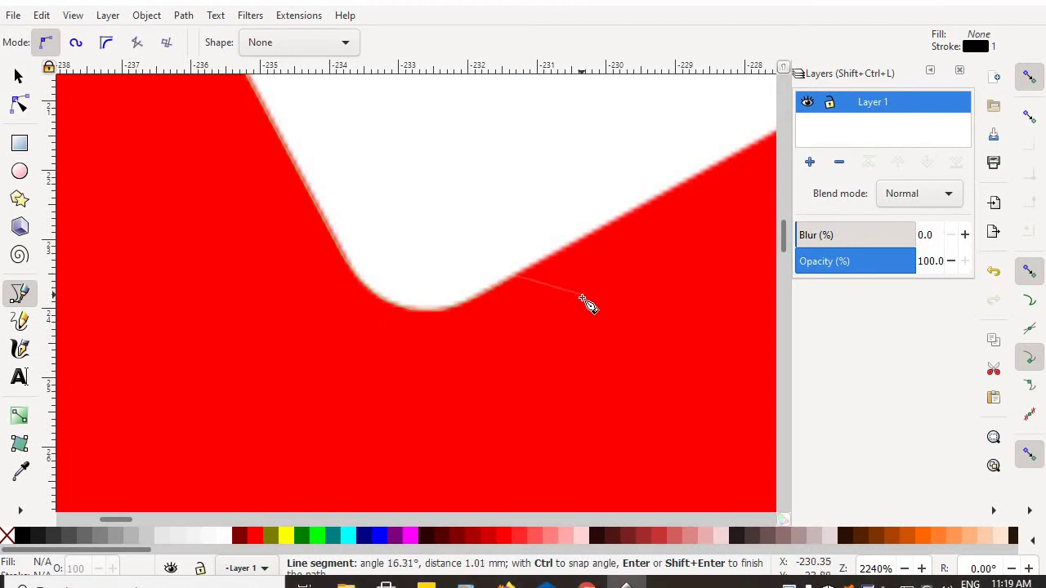
# Extend the path from that notch to the central lobe's upper-right tip
pyautogui.moveTo(643, 272); pyautogui.dragTo(312, 351)
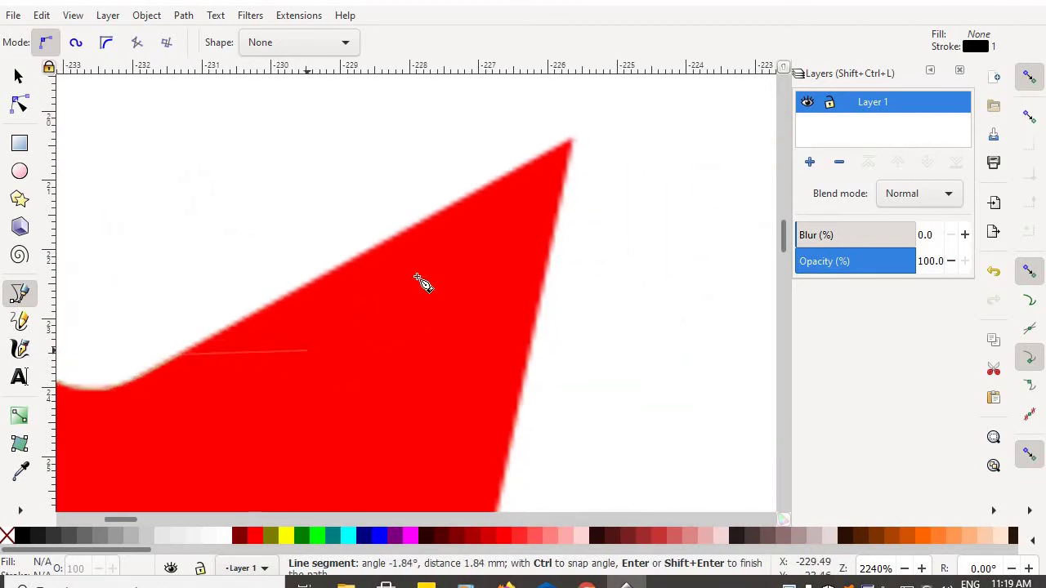
pyautogui.moveTo(470, 258); pyautogui.dragTo(447, 292)
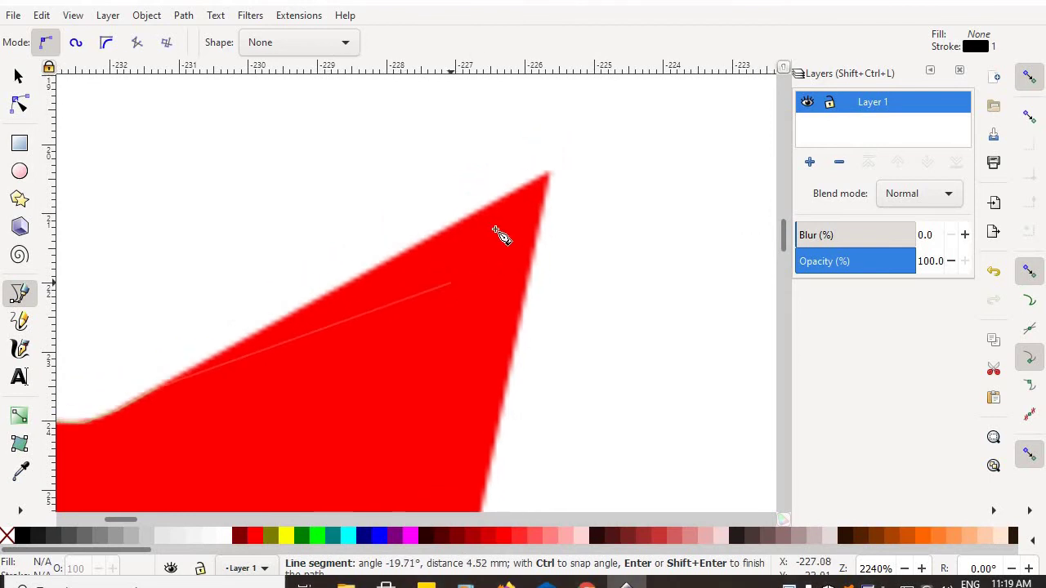
pyautogui.click(547, 174)
# Trace the central lobe's right edge down from its upper-right tip to the start of the deep rounded notch
pyautogui.scroll(-7, 564, 105)
pyautogui.hscroll(1, 565, 105)
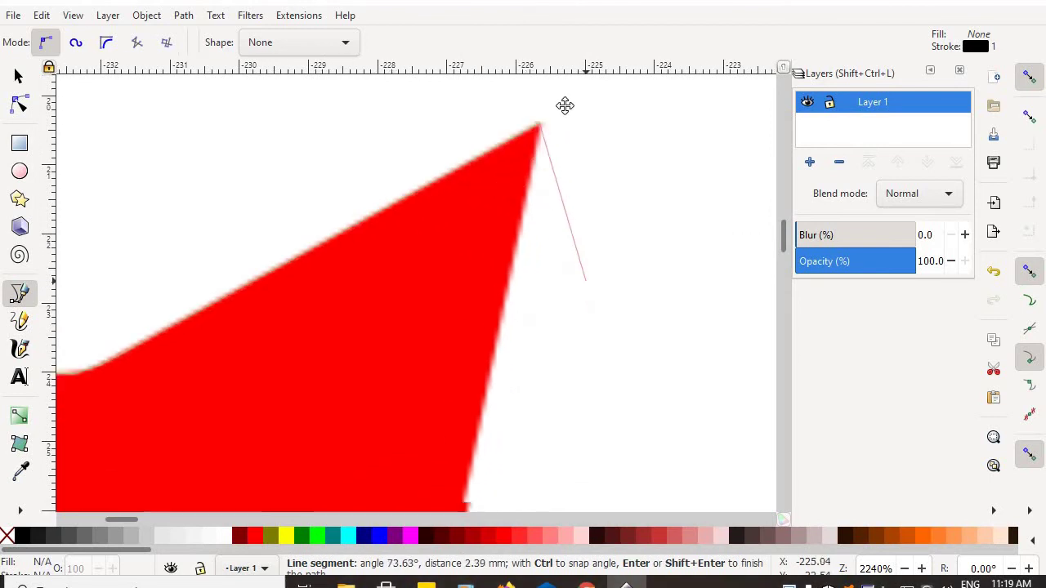
pyautogui.moveTo(549, 431); pyautogui.dragTo(530, 250)
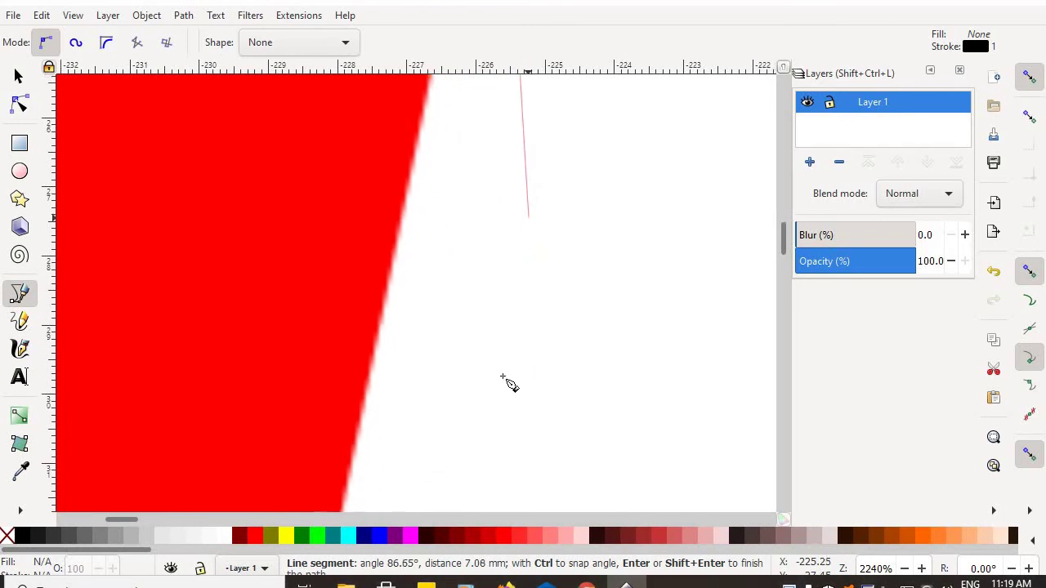
pyautogui.moveTo(497, 415); pyautogui.dragTo(515, 242)
pyautogui.moveTo(478, 439); pyautogui.dragTo(533, 227)
pyautogui.scroll(-3, 454, 432)
pyautogui.hscroll(-1, 479, 219)
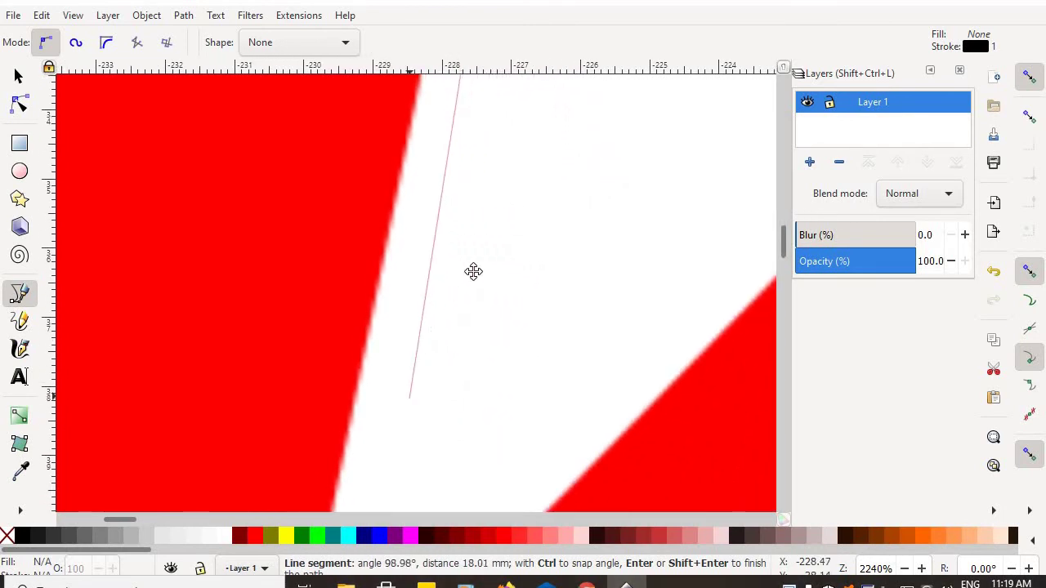
pyautogui.scroll(-6, 474, 271)
pyautogui.hscroll(-3, 470, 303)
pyautogui.hscroll(-1, 482, 294)
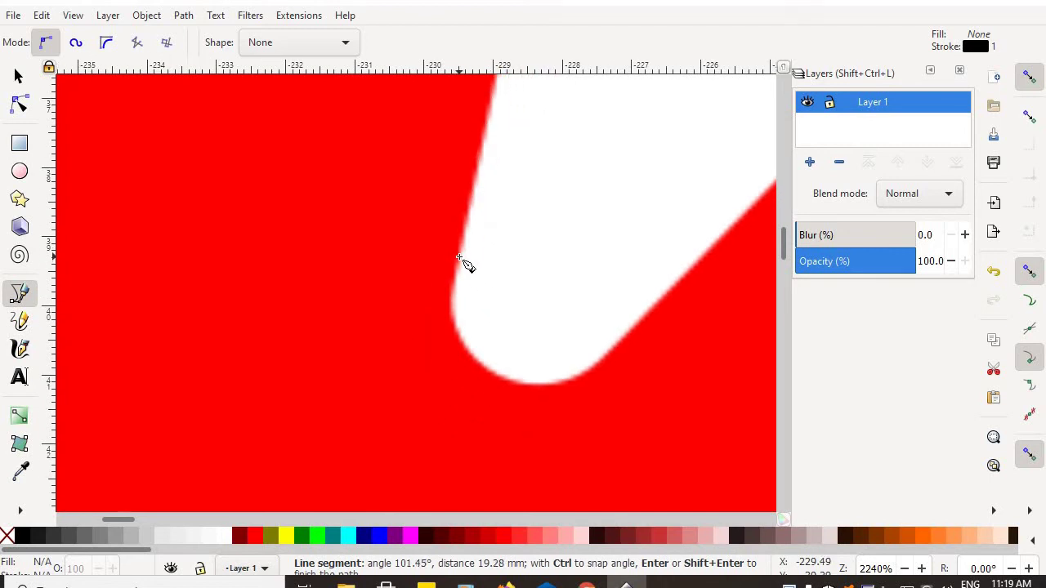
pyautogui.click(460, 263)
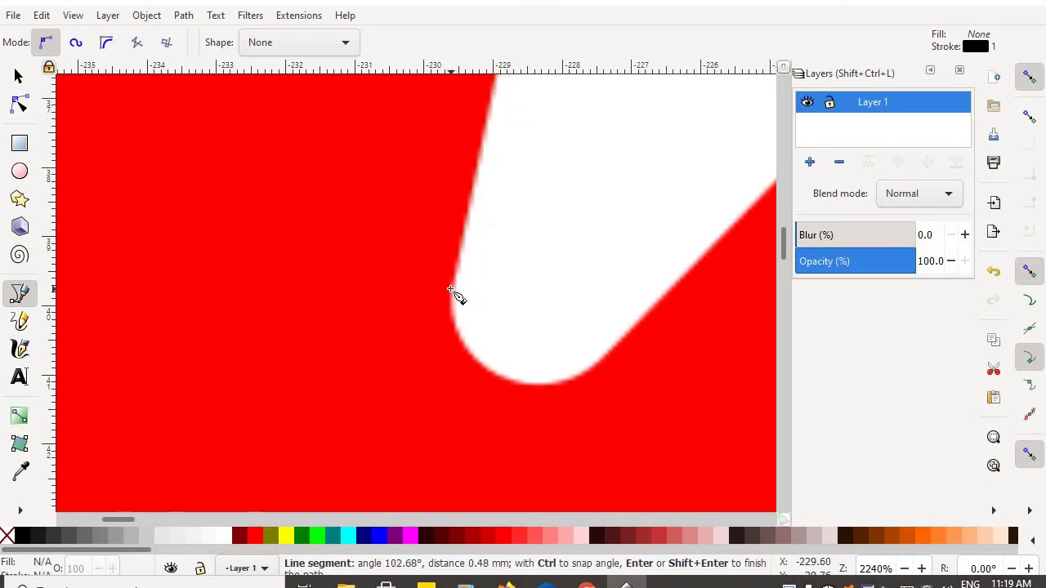
# Follow the deep rounded notch between the central and right lobes with short segments
pyautogui.click(452, 291)
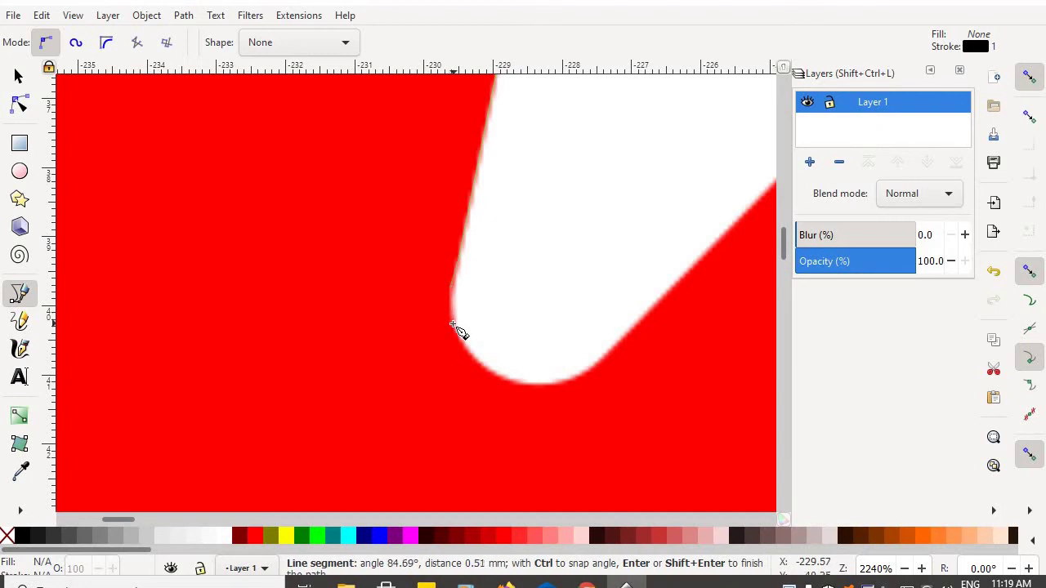
pyautogui.click(458, 330)
pyautogui.click(482, 370)
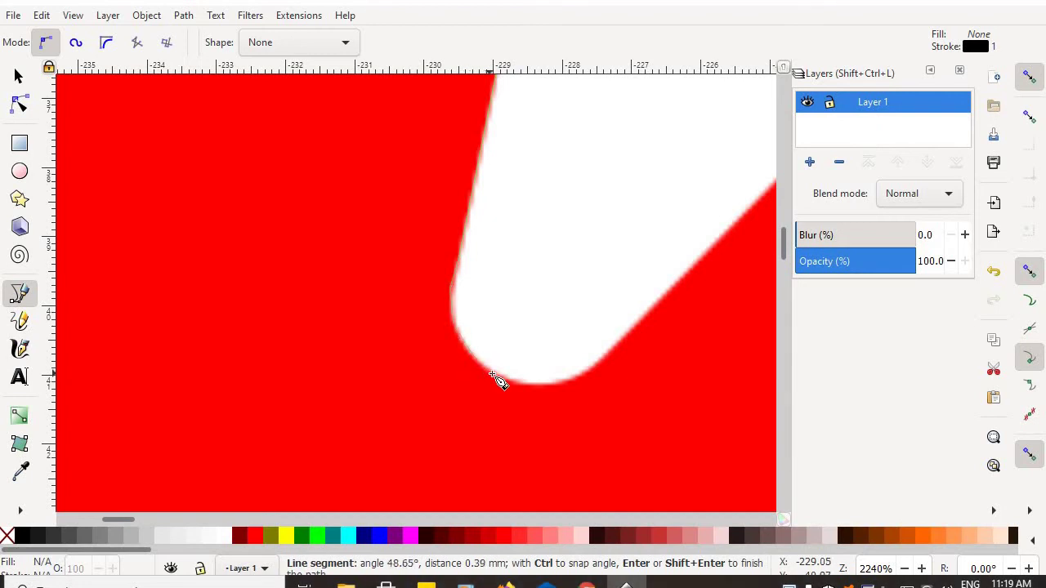
pyautogui.click(565, 386)
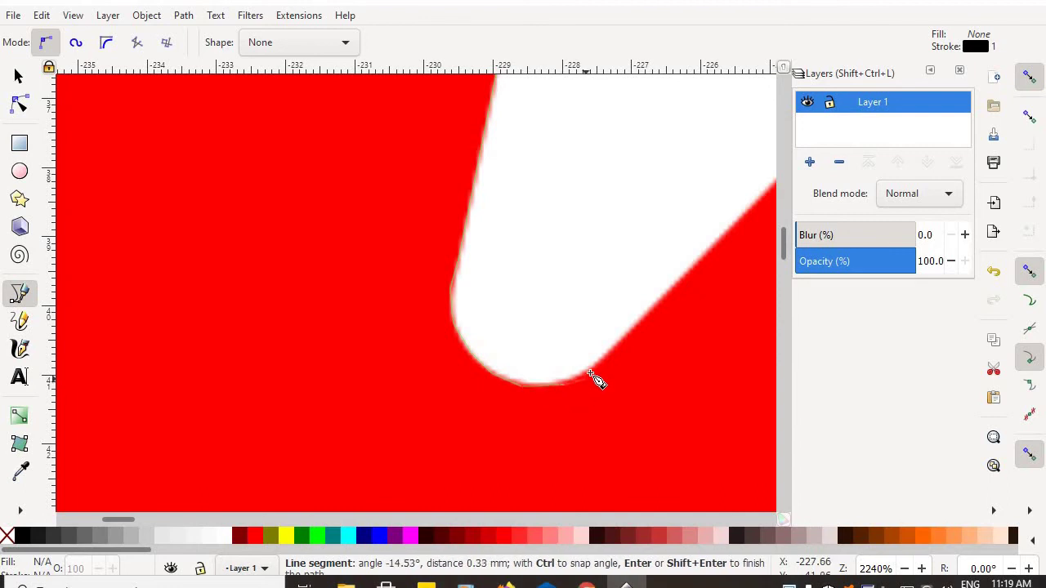
pyautogui.click(628, 334)
# Extend the path from the deep notch up the diagonal edge to the right lobe's topmost tip
pyautogui.moveTo(653, 273); pyautogui.dragTo(94, 434)
pyautogui.moveTo(415, 275); pyautogui.dragTo(359, 493)
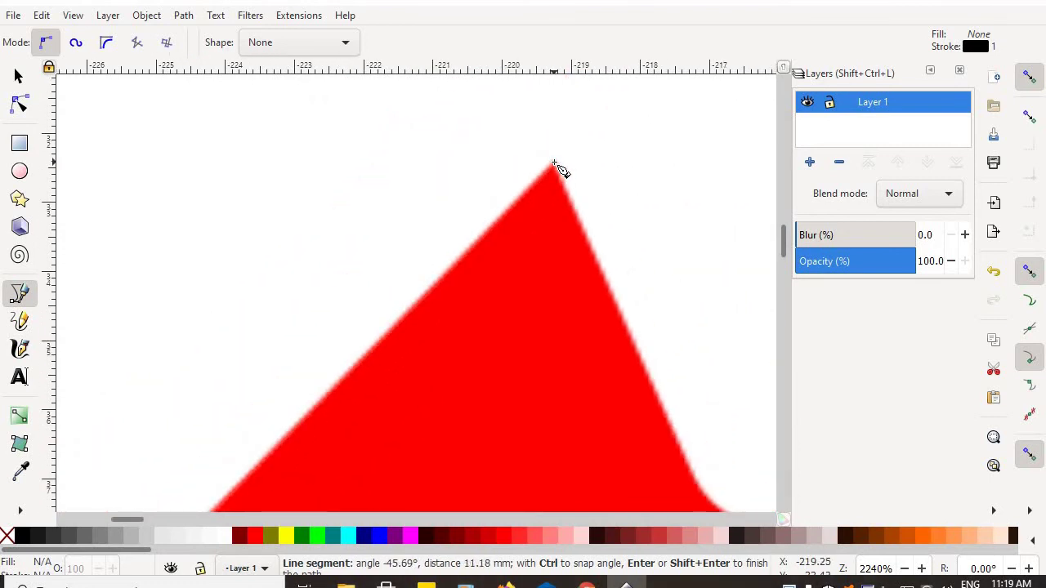
pyautogui.click(555, 165)
# Trace the edge down from the right lobe's topmost tip and follow the small rounded notch with short segments
pyautogui.scroll(-4, 461, 221)
pyautogui.hscroll(7, 462, 220)
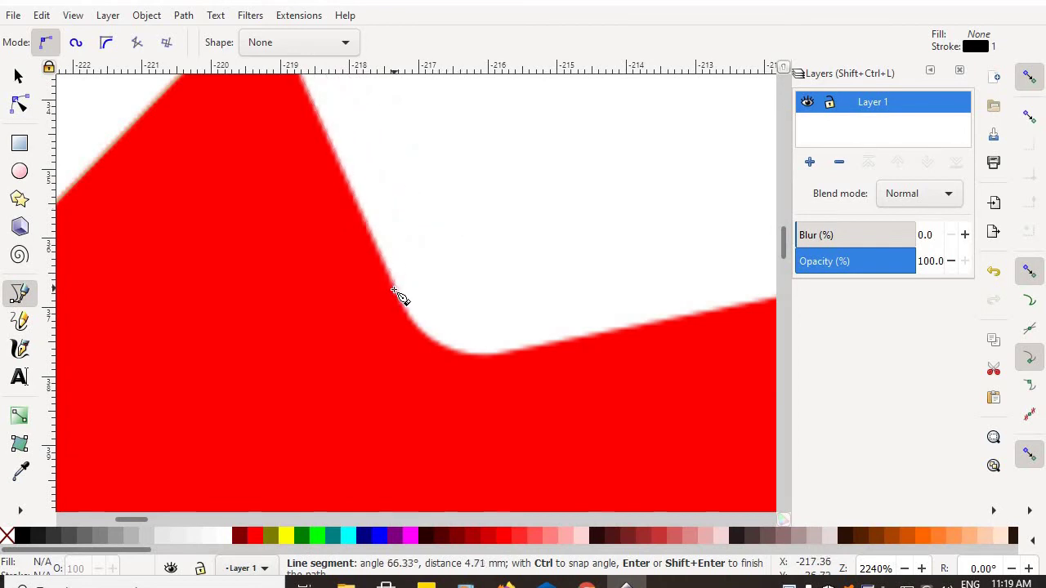
pyautogui.click(409, 319)
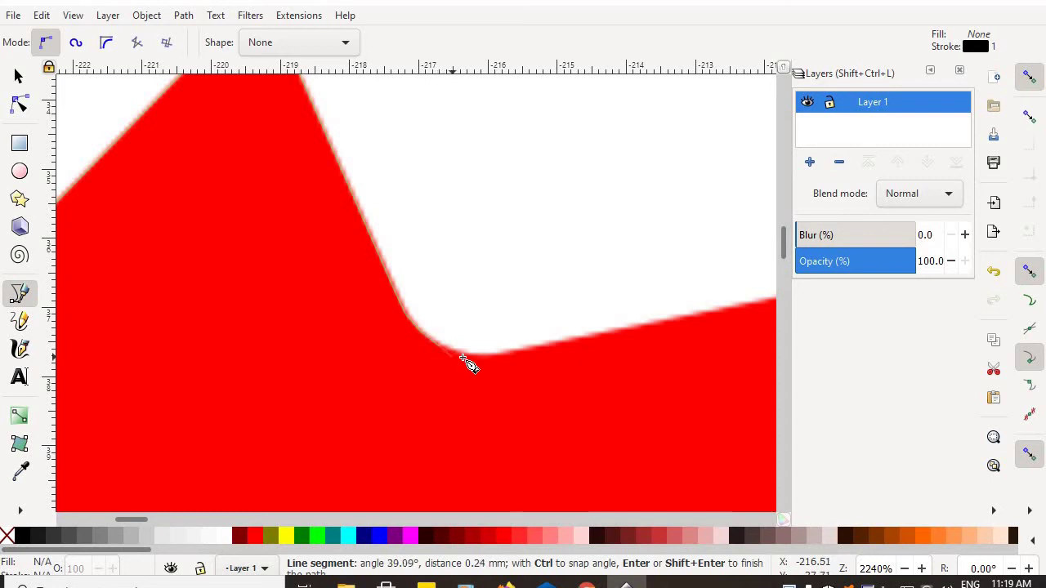
pyautogui.click(504, 356)
pyautogui.click(523, 352)
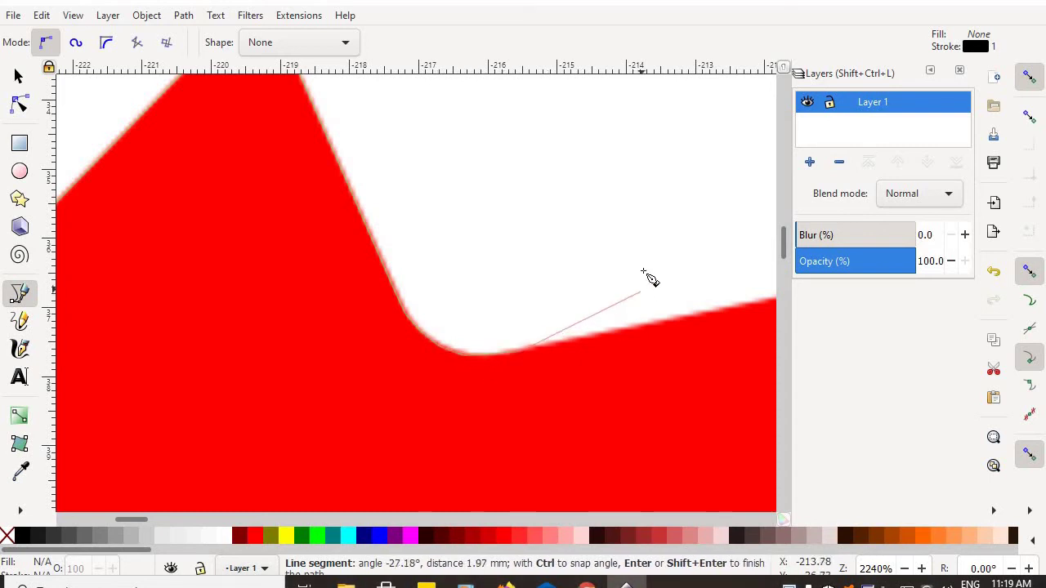
# Extend the path along the right lobe's upper edge to its upper-right tip
pyautogui.moveTo(643, 271); pyautogui.dragTo(214, 274)
pyautogui.moveTo(509, 199); pyautogui.dragTo(268, 233)
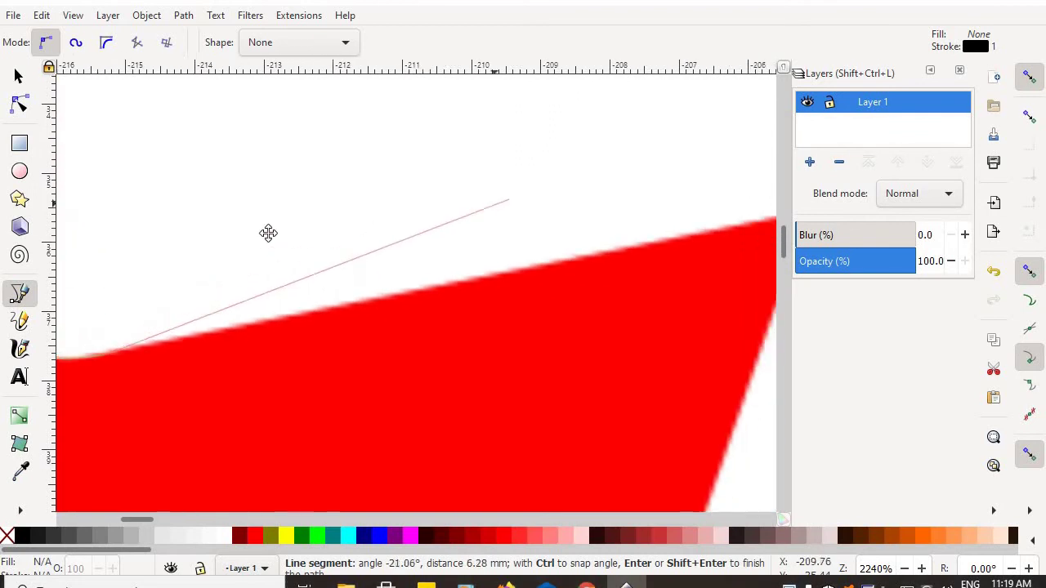
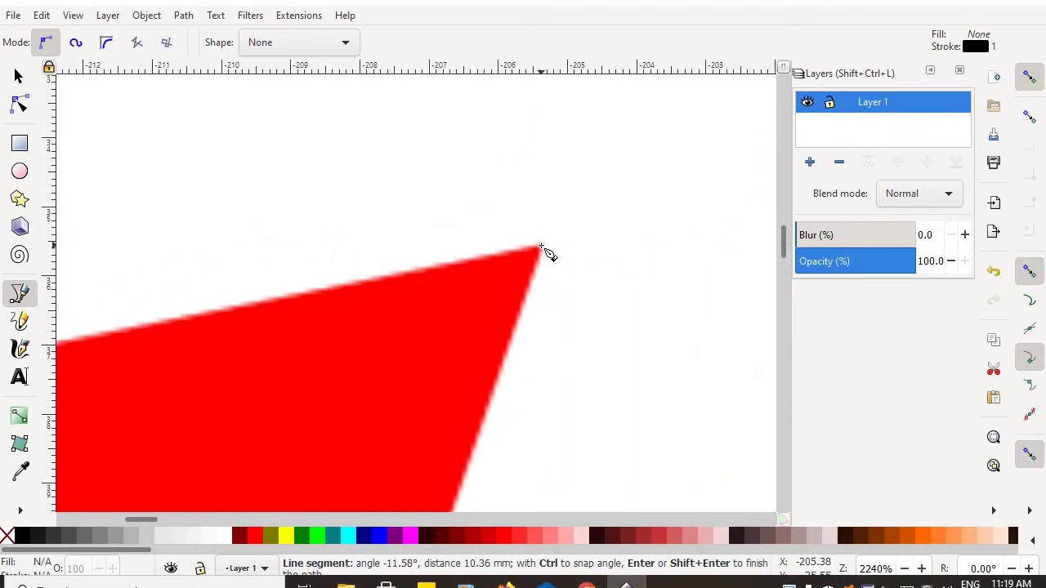
pyautogui.click(541, 247)
# Trace the right lobe from its upper-right tip around the small rounded notch below to its outermost lower-right tip
pyautogui.scroll(-5, 589, 245)
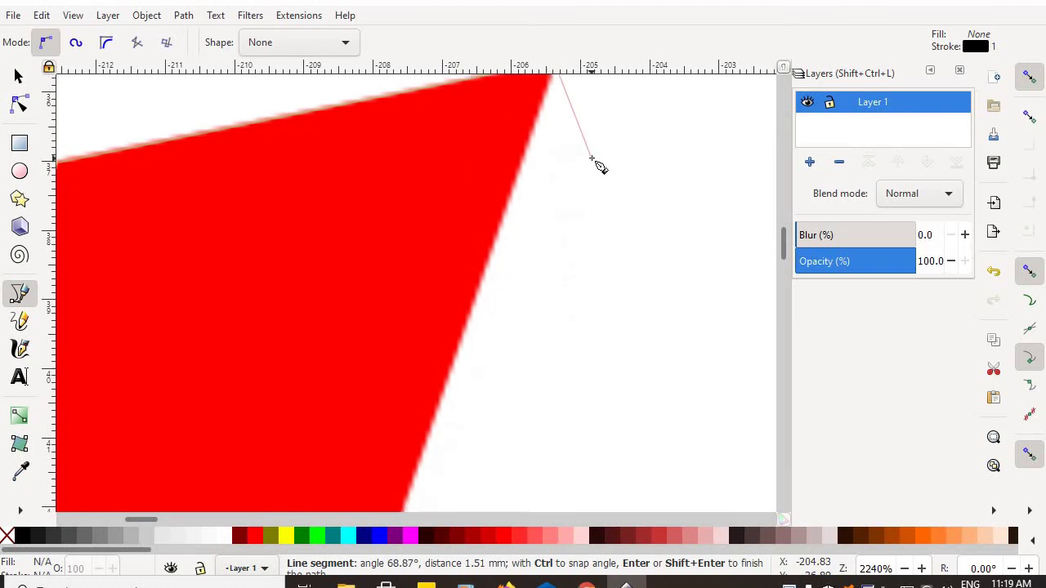
pyautogui.scroll(-5, 586, 274)
pyautogui.moveTo(552, 407); pyautogui.dragTo(578, 213)
pyautogui.scroll(-3, 531, 327)
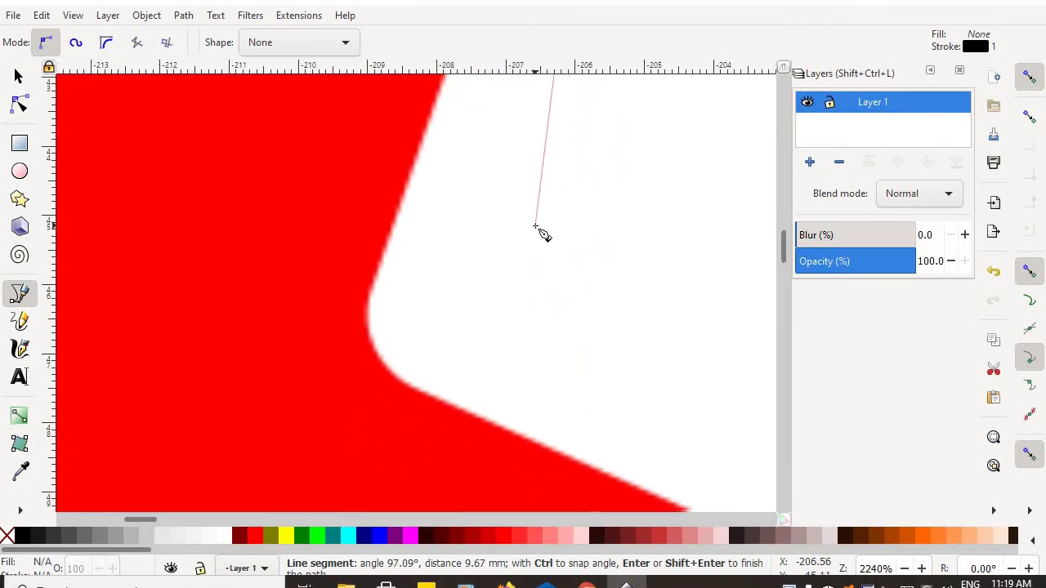
pyautogui.click(377, 286)
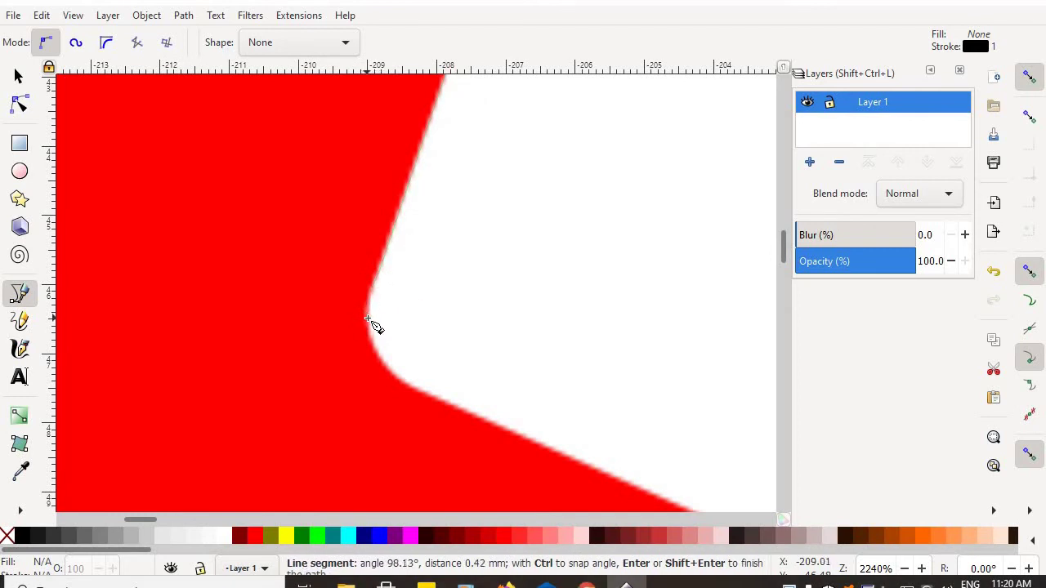
pyautogui.click(393, 378)
pyautogui.click(436, 399)
pyautogui.moveTo(594, 368); pyautogui.dragTo(402, 166)
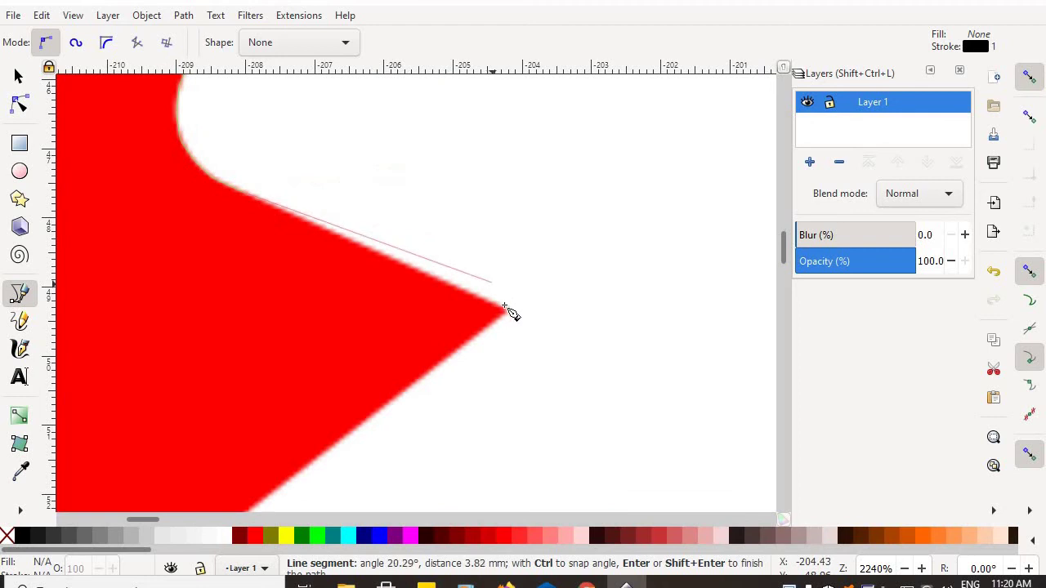
pyautogui.click(510, 313)
# Trace the right lobe's long lower diagonal edge and follow the rounded notch near the leaf's base with short segments
pyautogui.moveTo(517, 389); pyautogui.dragTo(661, 165)
pyautogui.moveTo(479, 432); pyautogui.dragTo(749, 245)
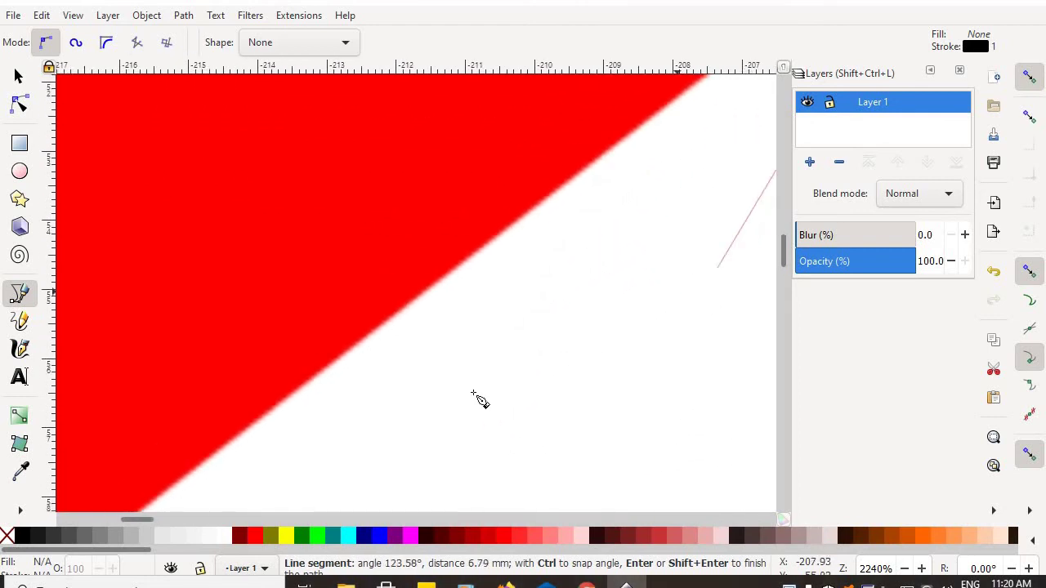
pyautogui.moveTo(466, 349); pyautogui.dragTo(579, 217)
pyautogui.moveTo(401, 367); pyautogui.dragTo(665, 178)
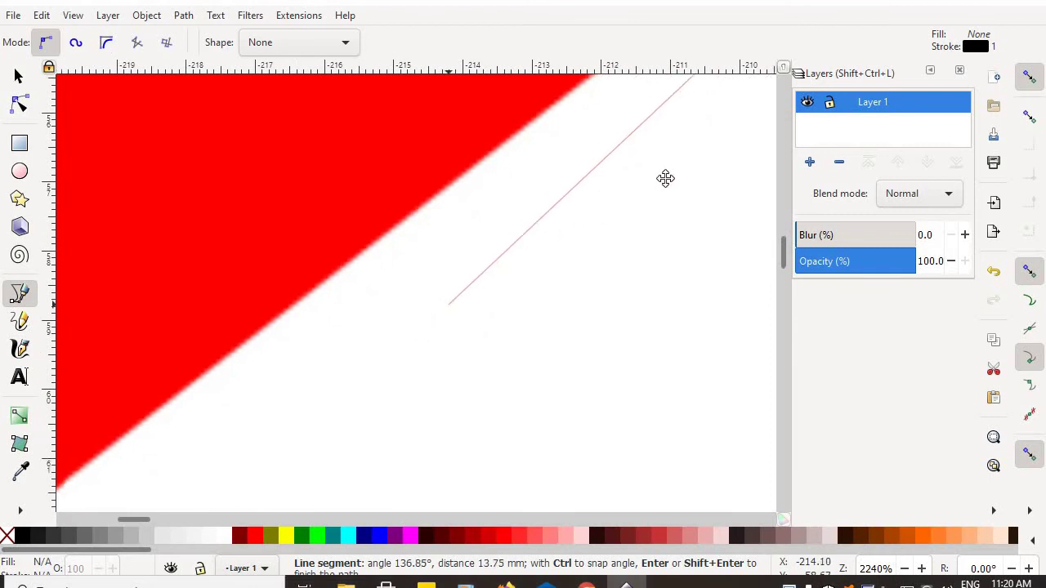
pyautogui.moveTo(416, 351)
pyautogui.mouseDown()
pyautogui.moveTo(495, 273)
pyautogui.moveTo(607, 194)
pyautogui.mouseUp()
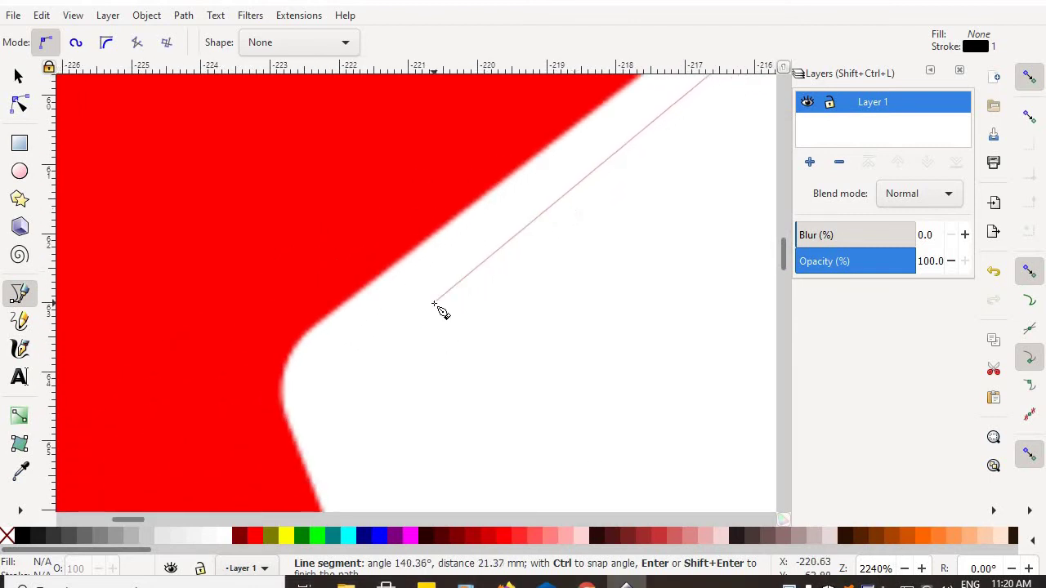
pyautogui.moveTo(433, 304); pyautogui.dragTo(512, 237)
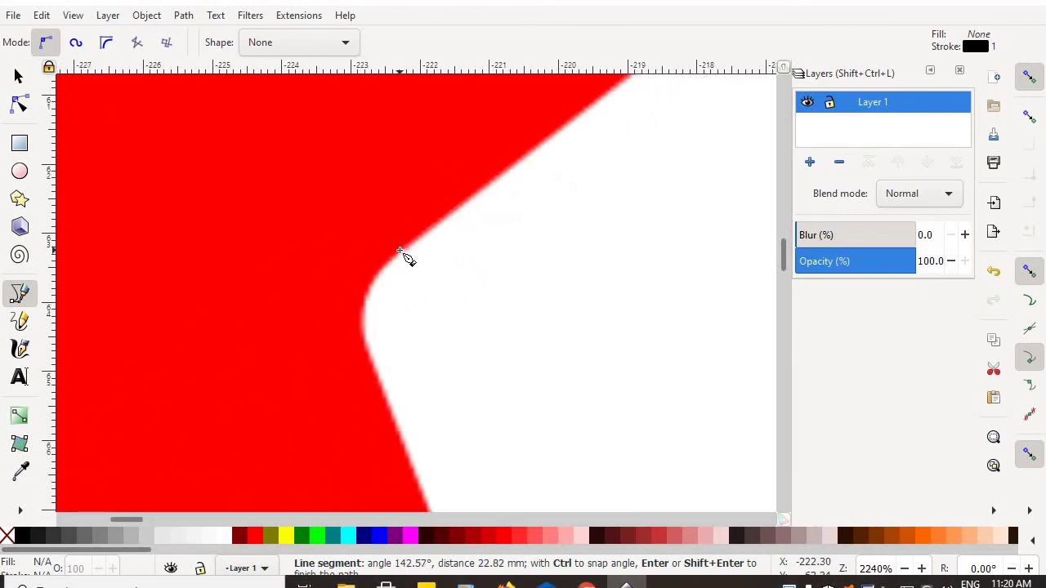
pyautogui.click(375, 271)
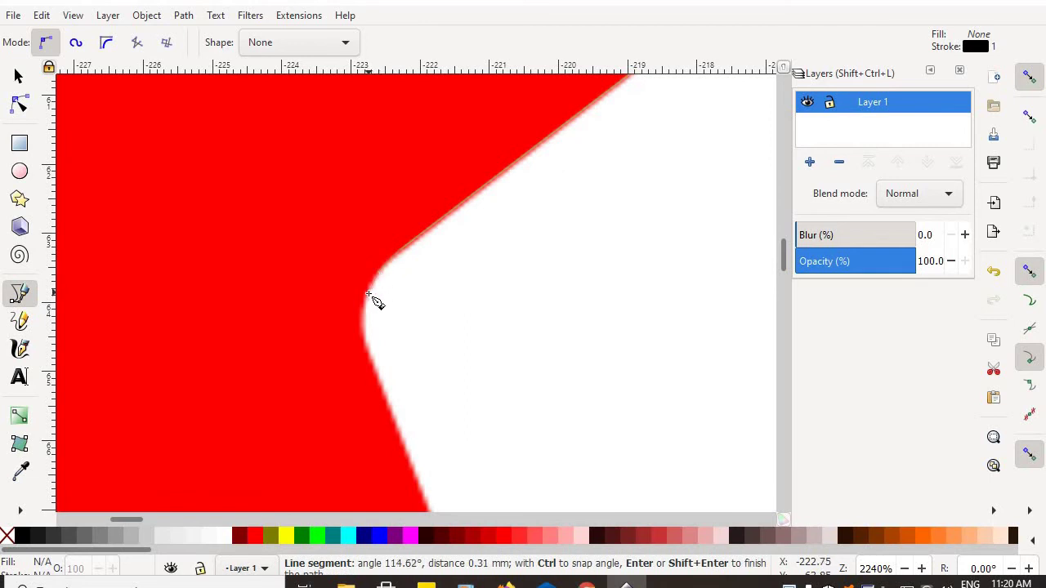
pyautogui.click(367, 294)
pyautogui.click(362, 319)
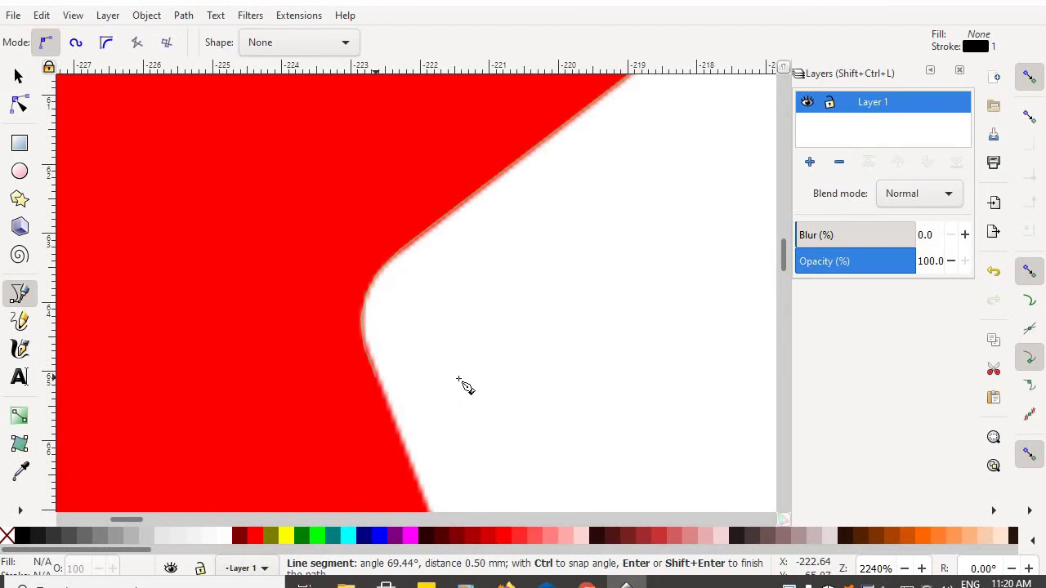
# Trace the edge down to the leaf's lower-right base tip and along the bottom edge to the rounded corner beside the stem
pyautogui.moveTo(470, 399); pyautogui.dragTo(364, 123)
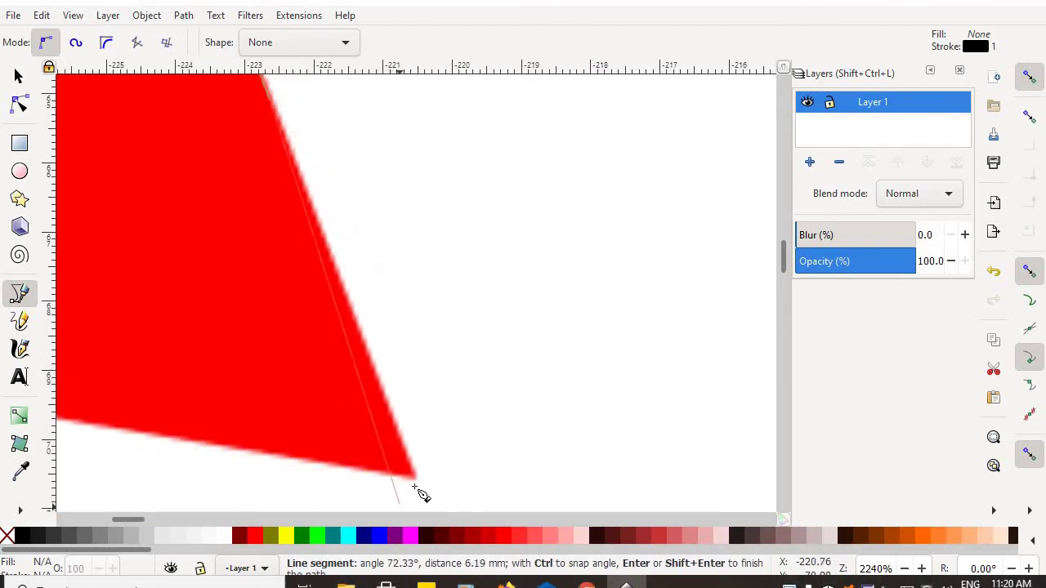
pyautogui.moveTo(565, 457); pyautogui.dragTo(695, 436)
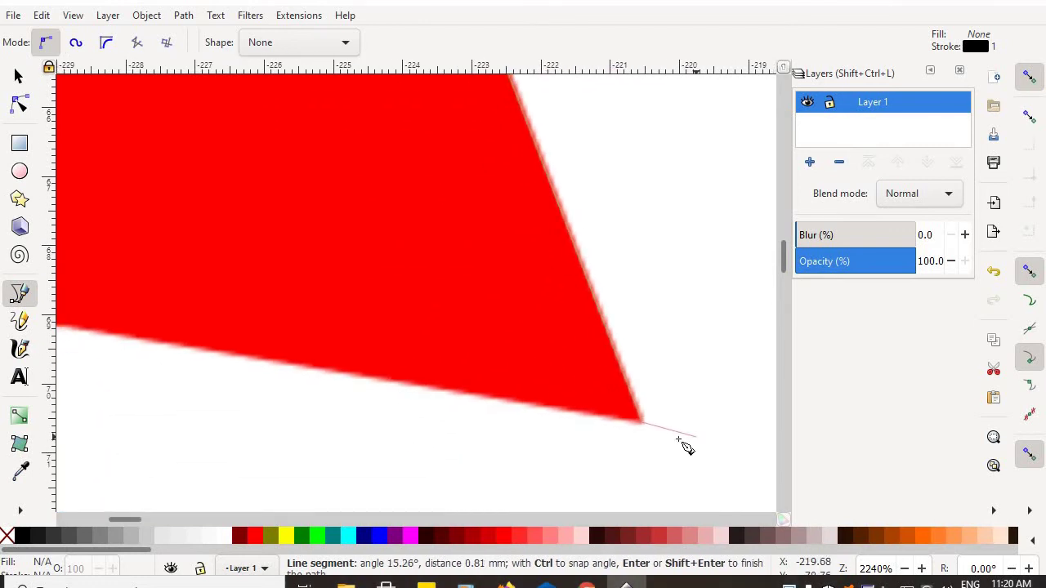
pyautogui.moveTo(216, 437); pyautogui.dragTo(603, 439)
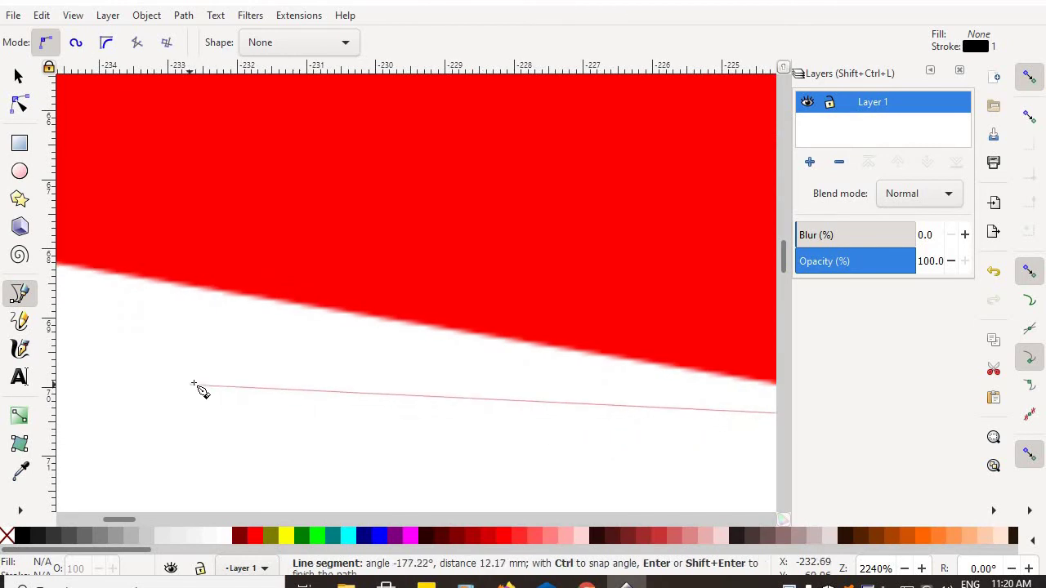
pyautogui.hscroll(-10, 198, 390)
pyautogui.hscroll(-2, 318, 368)
pyautogui.scroll(1, 319, 367)
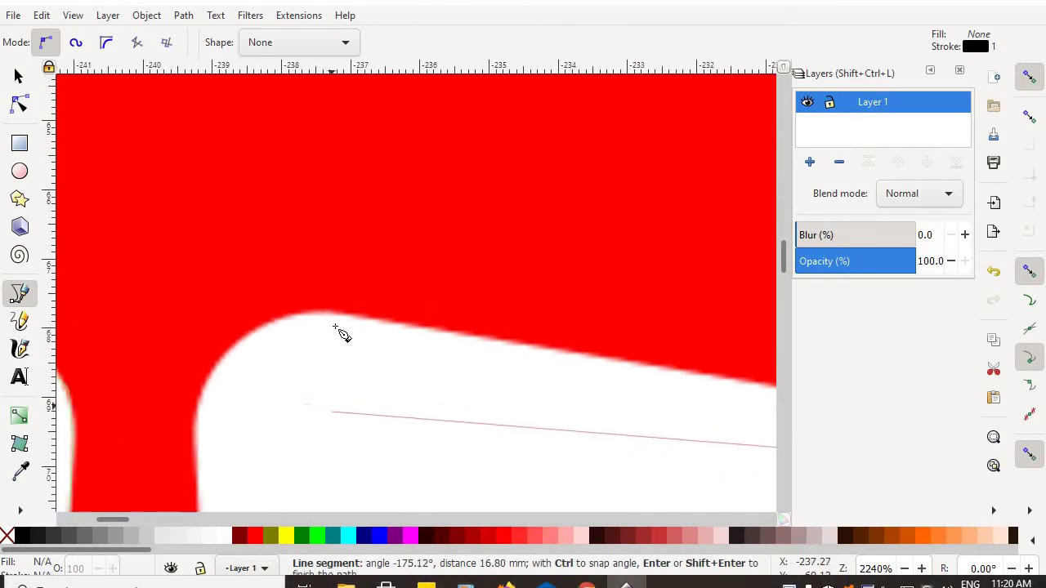
pyautogui.click(328, 314)
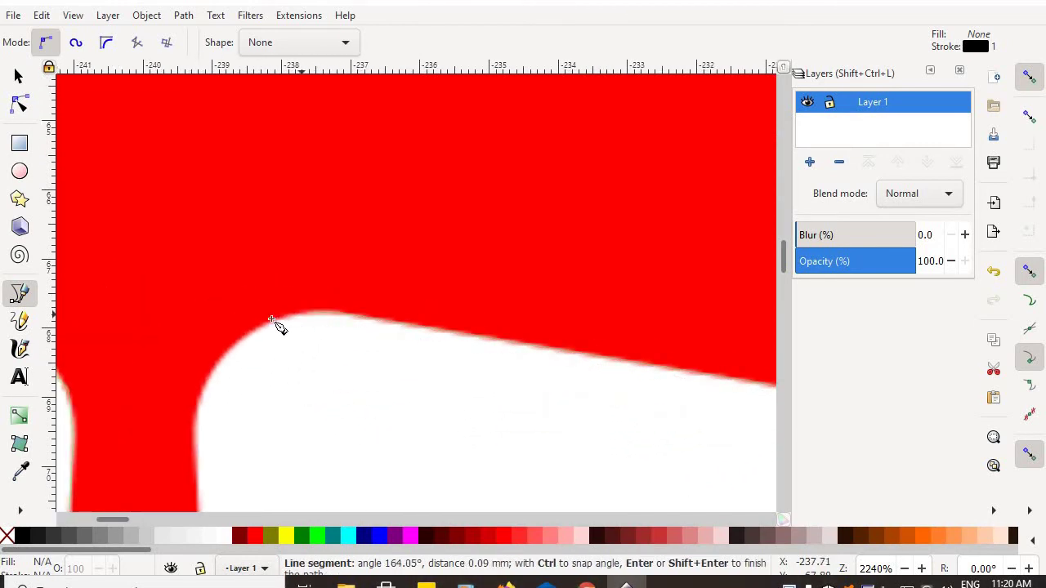
# Follow the rounded corner between the leaf's bottom edge and the stem's right side with short segments
pyautogui.click(271, 319)
pyautogui.click(250, 334)
pyautogui.click(223, 360)
pyautogui.click(200, 398)
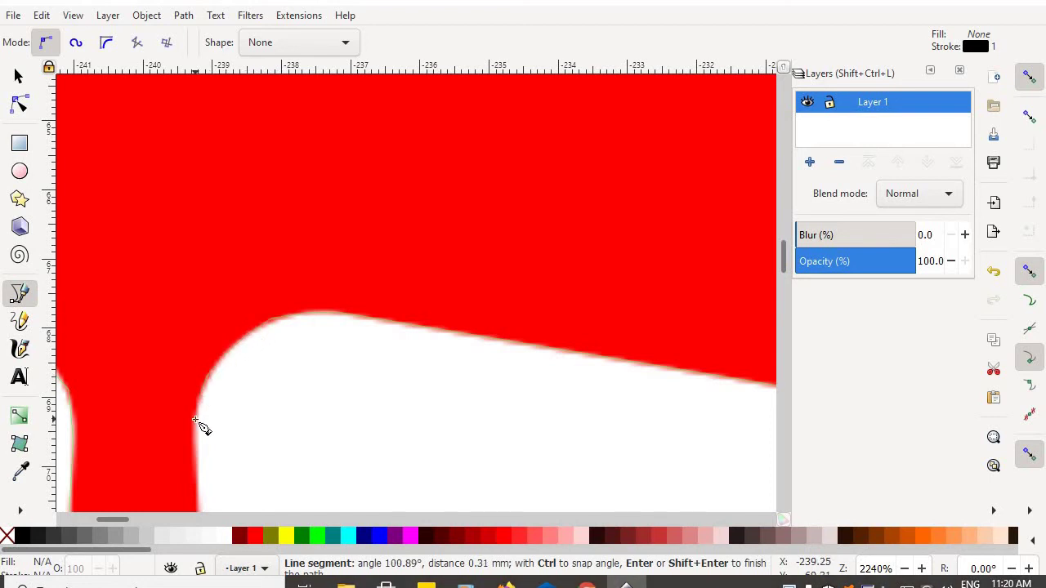
pyautogui.click(194, 433)
pyautogui.click(196, 443)
# Extend the path down the stem's right edge and close it at the starting node on the stem's lower-right corner
pyautogui.moveTo(243, 409); pyautogui.dragTo(244, 170)
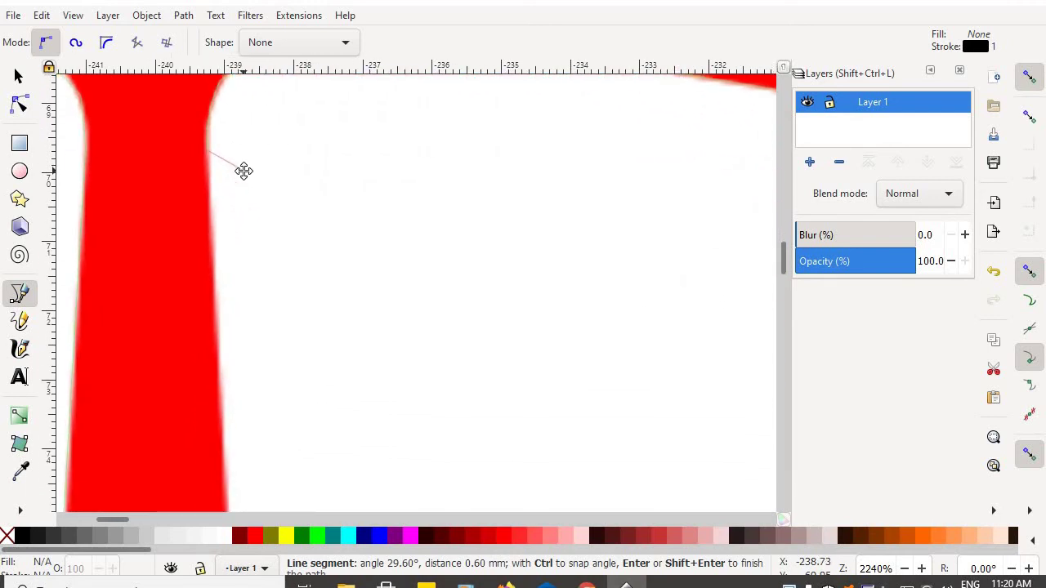
pyautogui.moveTo(299, 490); pyautogui.dragTo(270, 180)
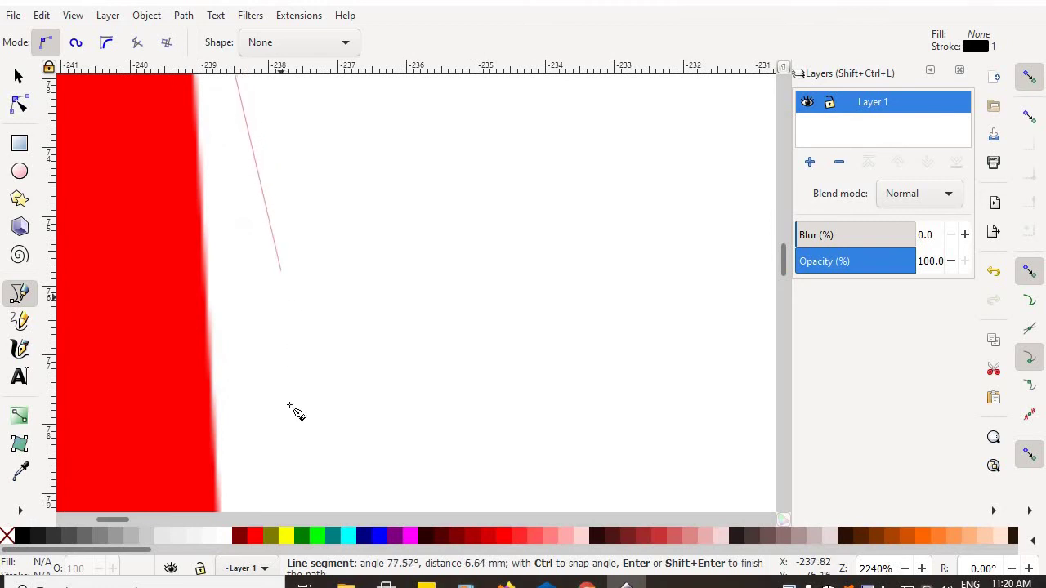
pyautogui.moveTo(304, 376); pyautogui.dragTo(299, 163)
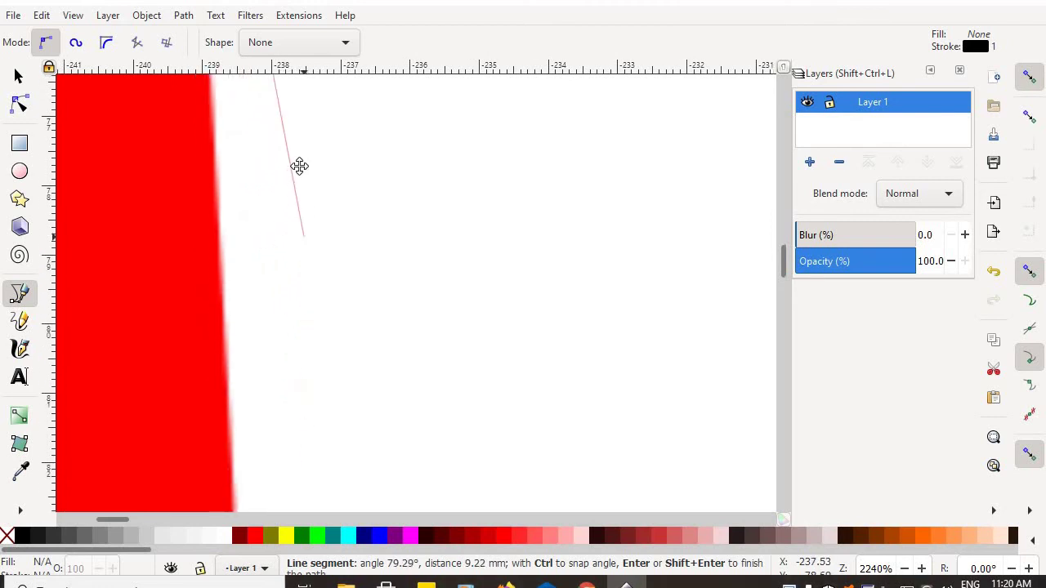
pyautogui.moveTo(338, 485); pyautogui.dragTo(310, 181)
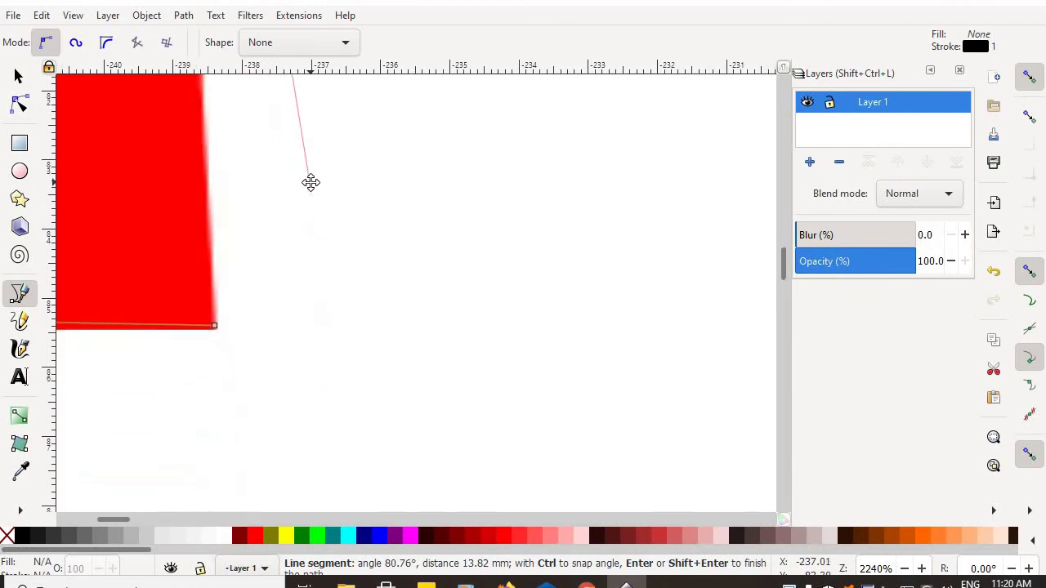
pyautogui.click(214, 326)
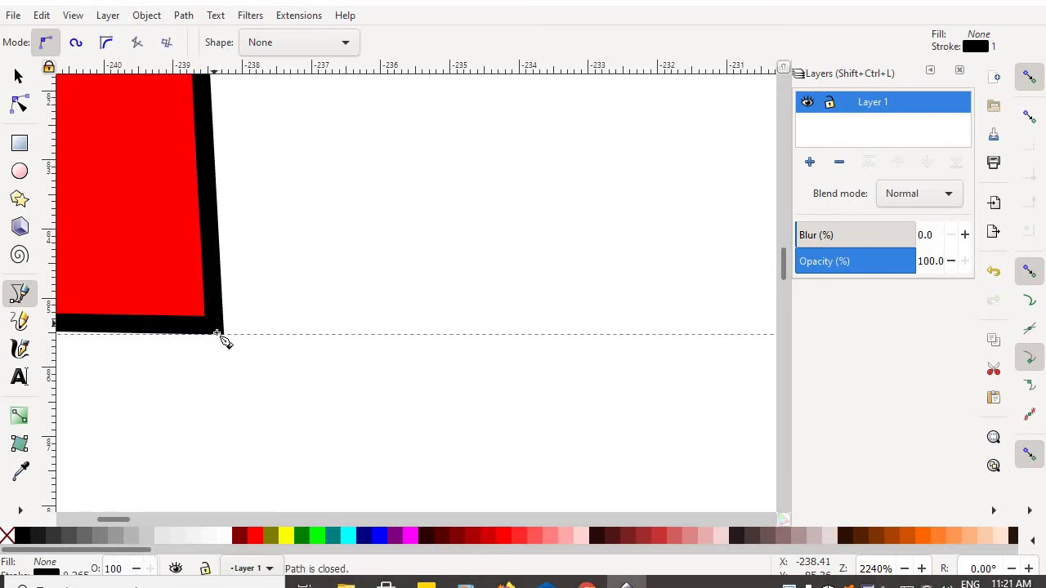
# Move the traced leaf outline off the source image to the empty canvas on its right, at about X -202 mm, Y 18 mm
pyautogui.scroll(-2, 254, 284)
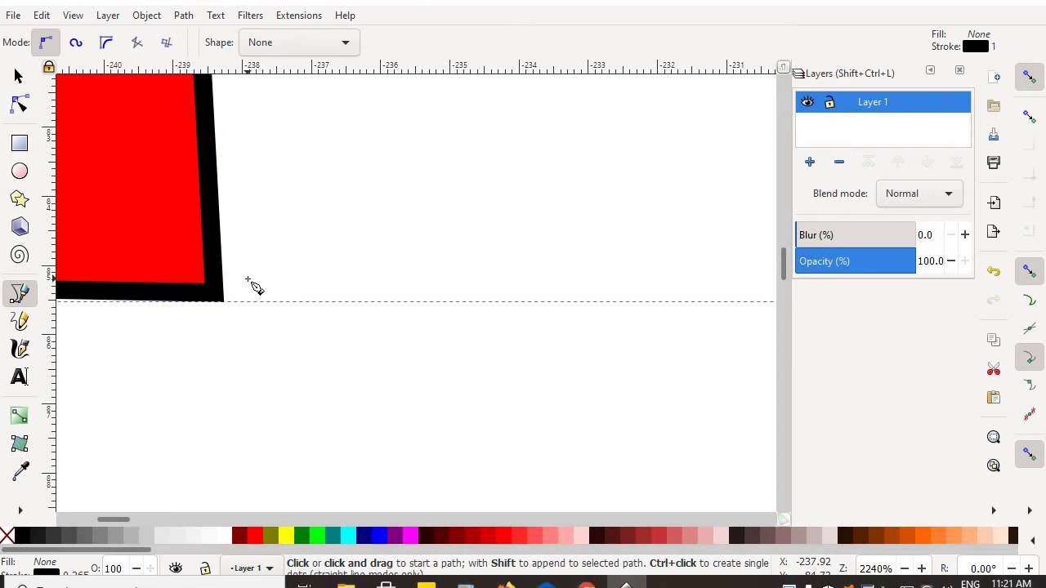
pyautogui.scroll(-6, 253, 284)
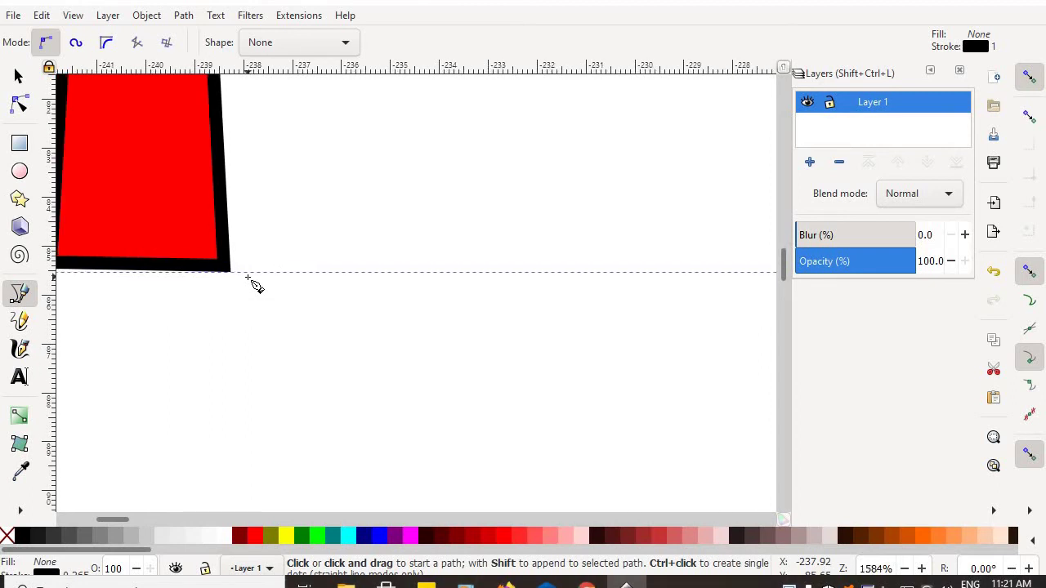
pyautogui.moveTo(295, 215); pyautogui.dragTo(305, 235)
pyautogui.scroll(-2, 310, 241)
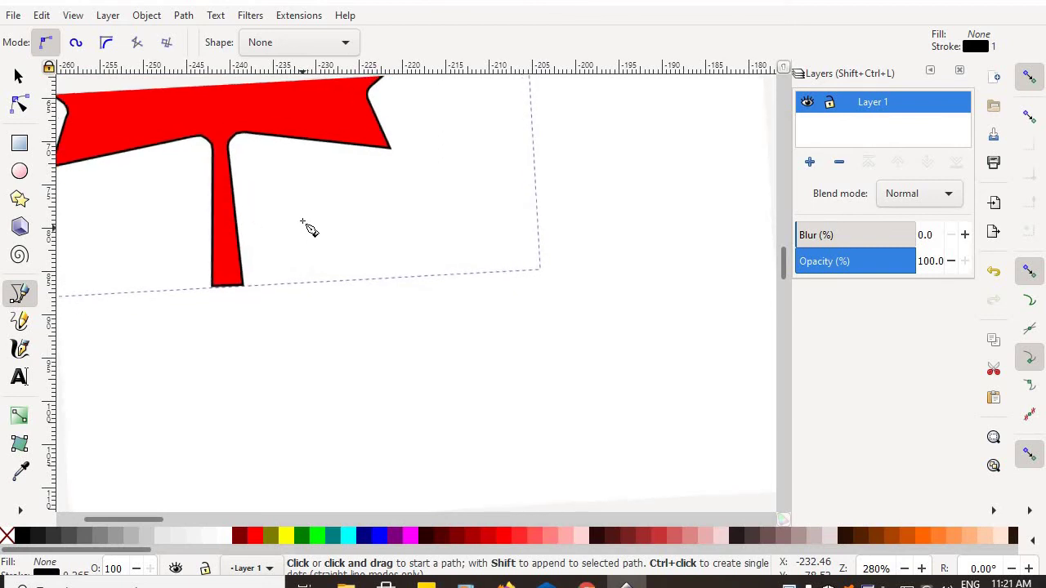
pyautogui.moveTo(294, 204); pyautogui.dragTo(376, 366)
pyautogui.scroll(-2, 376, 364)
pyautogui.scroll(3, 375, 357)
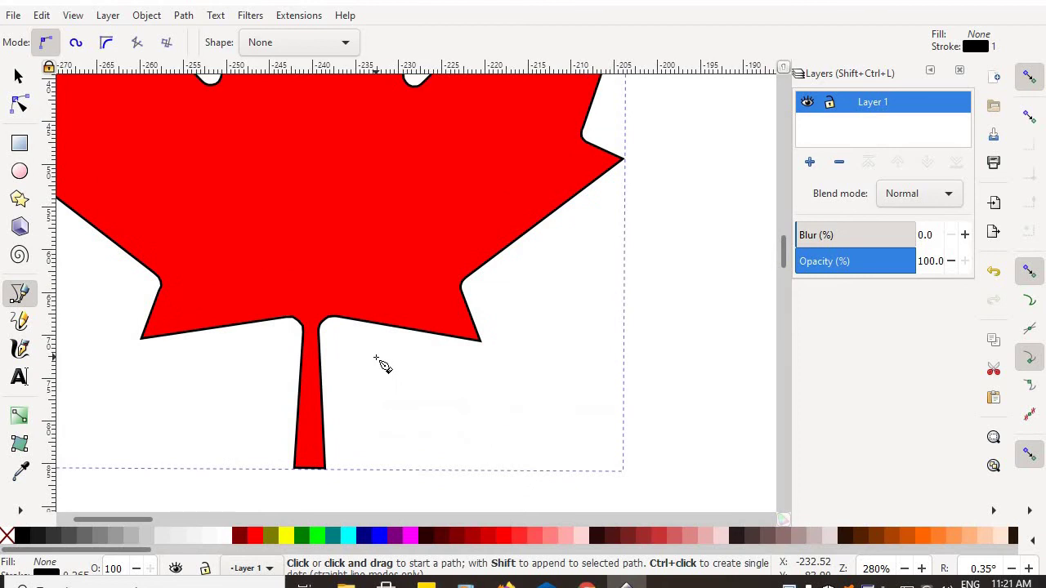
pyautogui.scroll(-2, 381, 362)
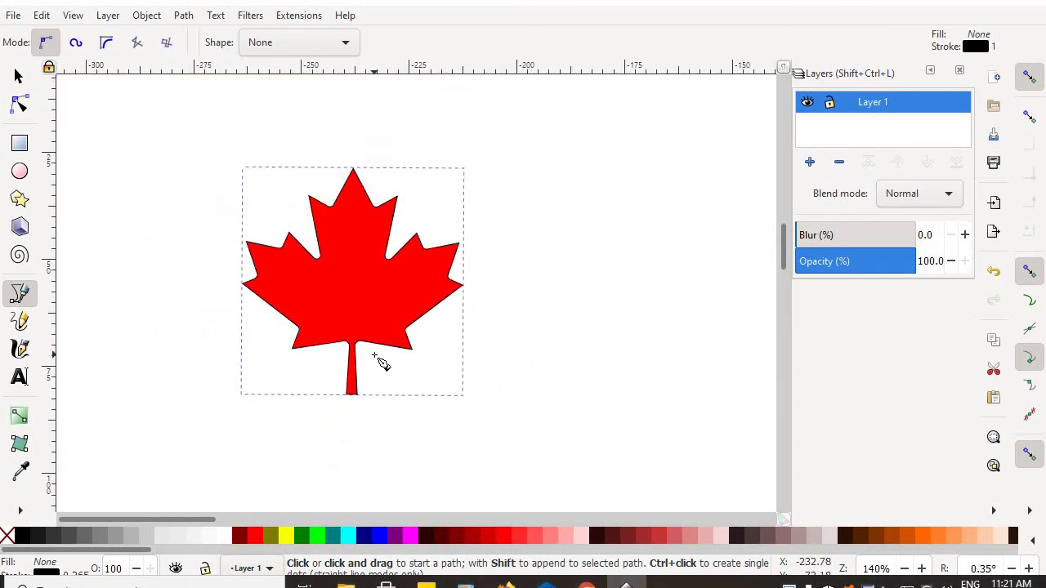
pyautogui.click(18, 76)
pyautogui.moveTo(306, 232); pyautogui.dragTo(496, 260)
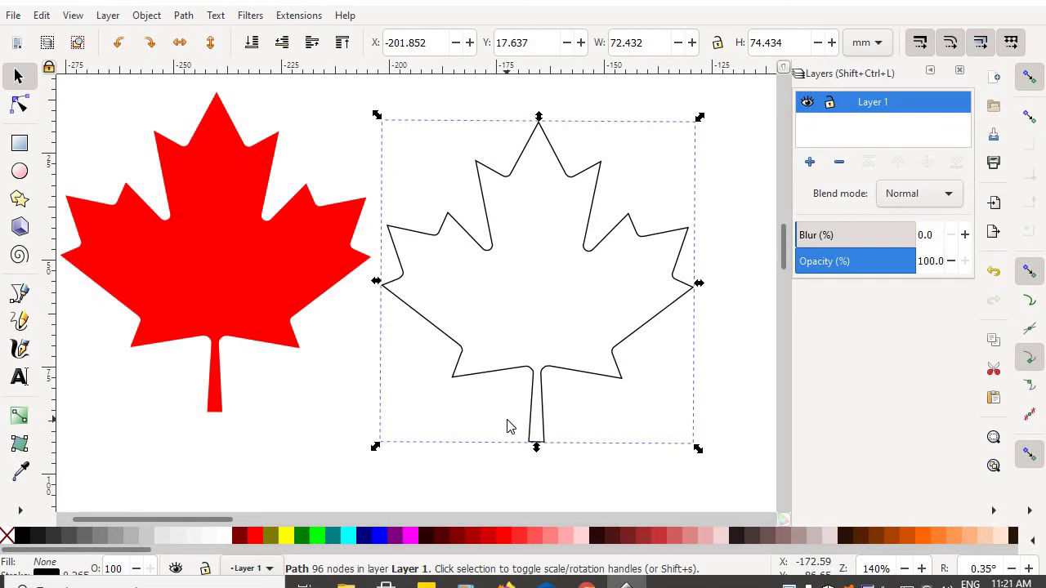
# Examine the nodes of the traced outline up close along its rounded notches
pyautogui.click(19, 104)
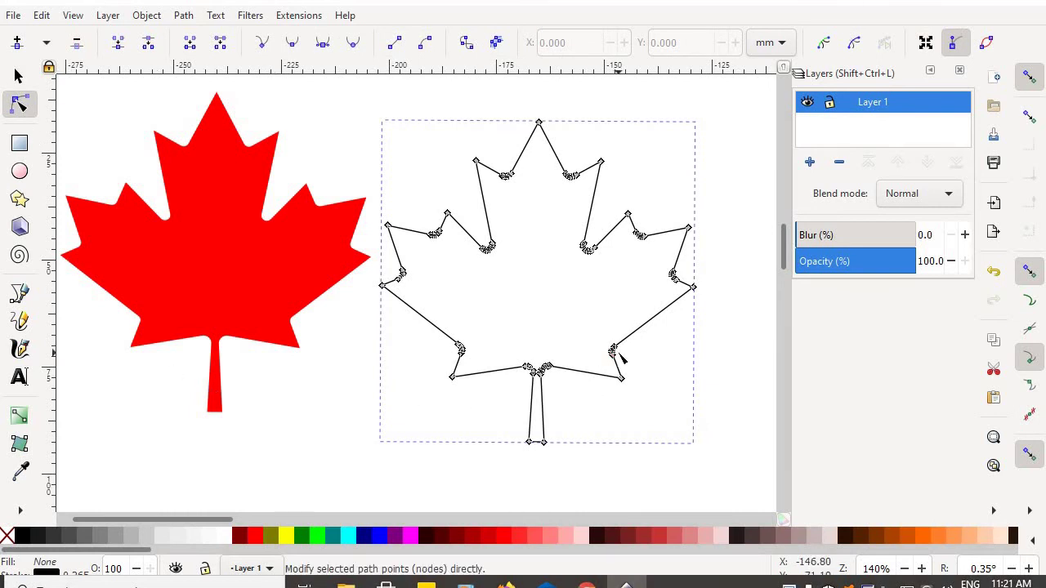
pyautogui.keyDown('ctrl'); pyautogui.scroll(6, 617, 356); pyautogui.keyUp('ctrl')
pyautogui.keyDown('ctrl'); pyautogui.scroll(3, 613, 356); pyautogui.keyUp('ctrl')
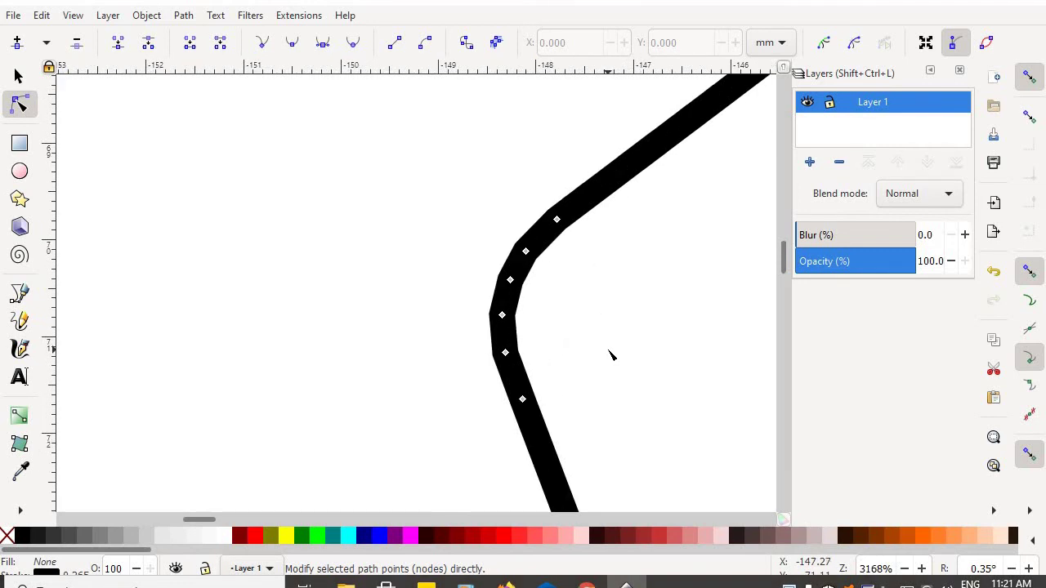
pyautogui.keyDown('ctrl'); pyautogui.scroll(-8, 613, 355); pyautogui.keyUp('ctrl')
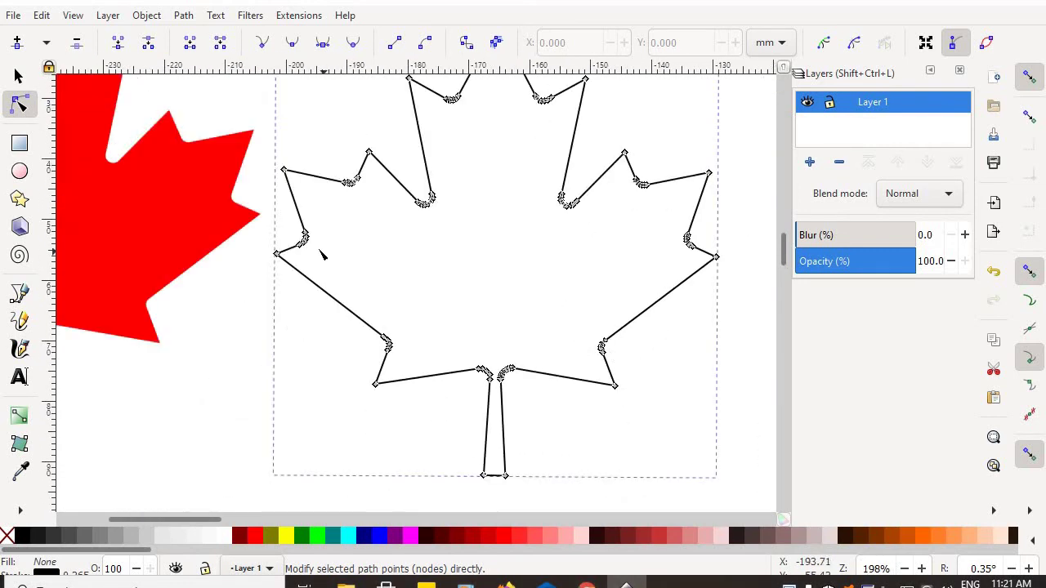
pyautogui.keyDown('ctrl'); pyautogui.scroll(7, 317, 251); pyautogui.keyUp('ctrl')
pyautogui.keyDown('ctrl'); pyautogui.scroll(-5, 312, 249); pyautogui.keyUp('ctrl')
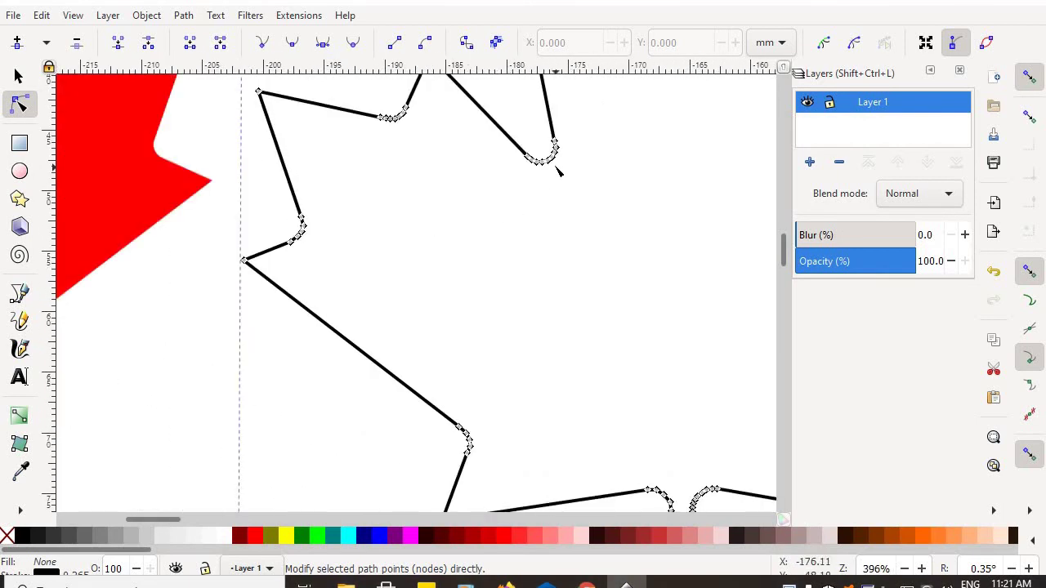
pyautogui.keyDown('ctrl'); pyautogui.scroll(6, 557, 169); pyautogui.keyUp('ctrl')
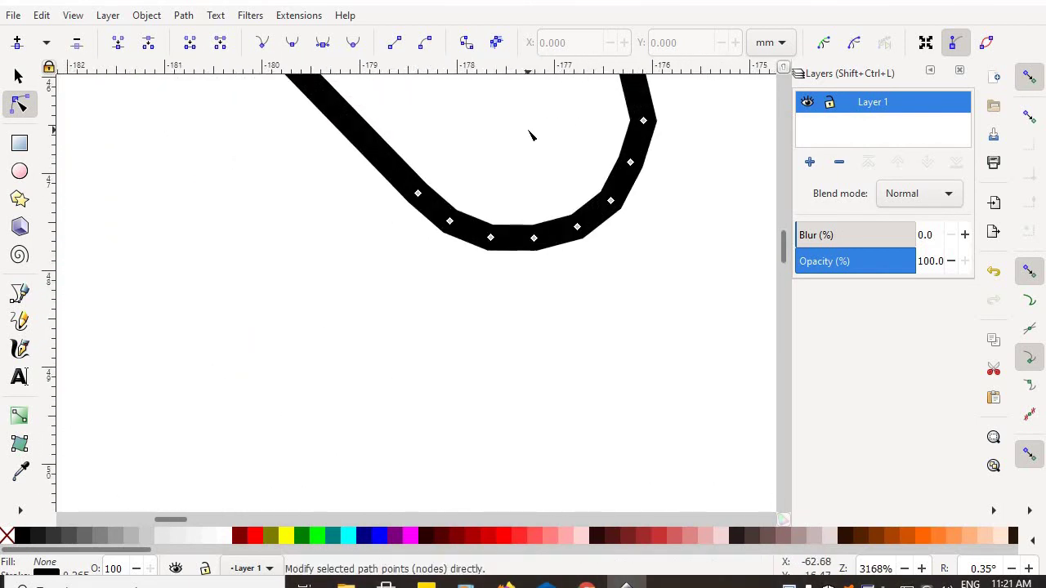
pyautogui.keyDown('ctrl'); pyautogui.scroll(-10, 531, 135); pyautogui.keyUp('ctrl')
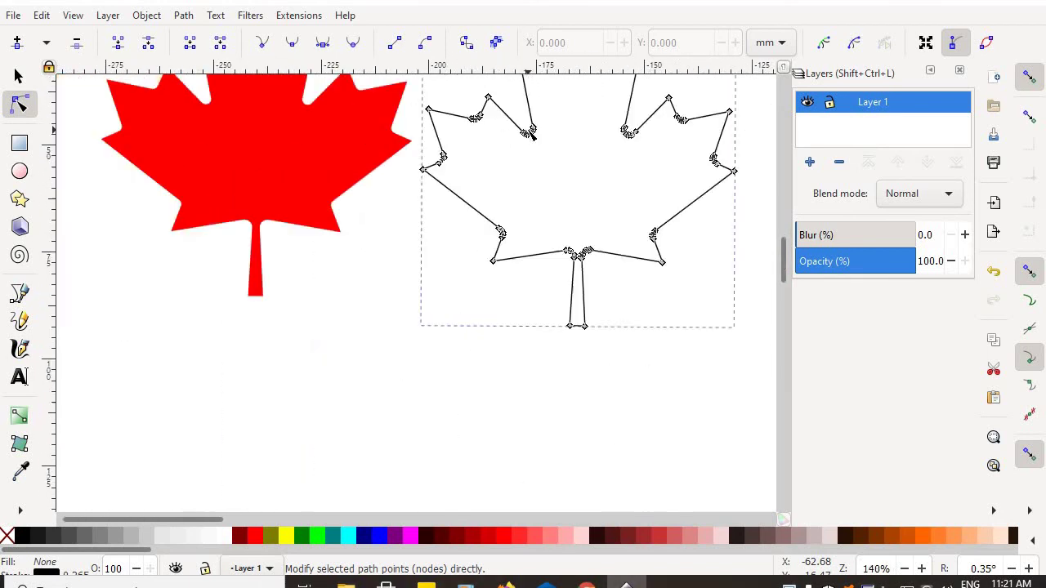
pyautogui.moveTo(515, 313); pyautogui.dragTo(475, 382)
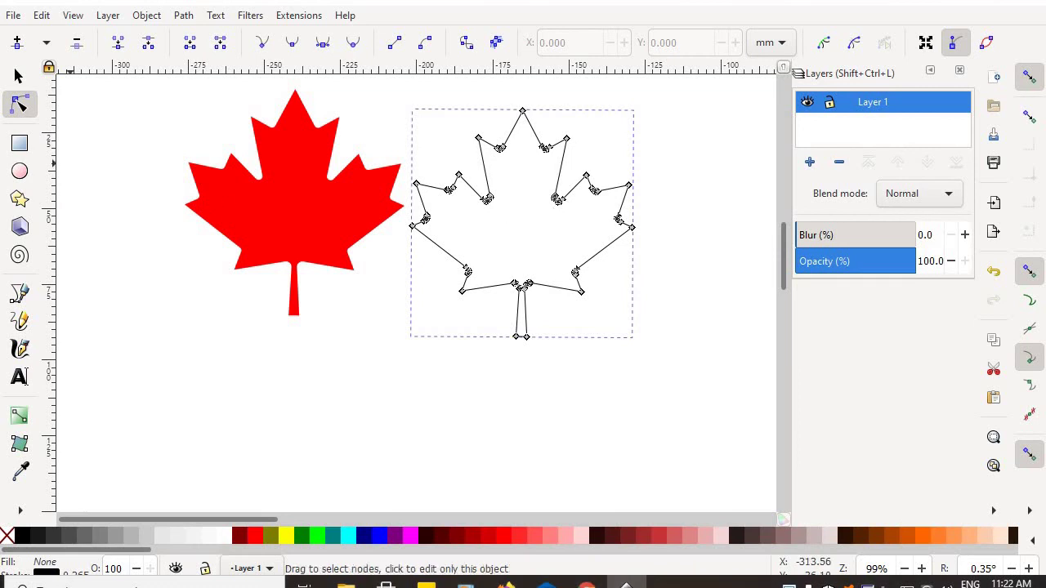
# Fill the traced leaf outline with red
pyautogui.click(20, 76)
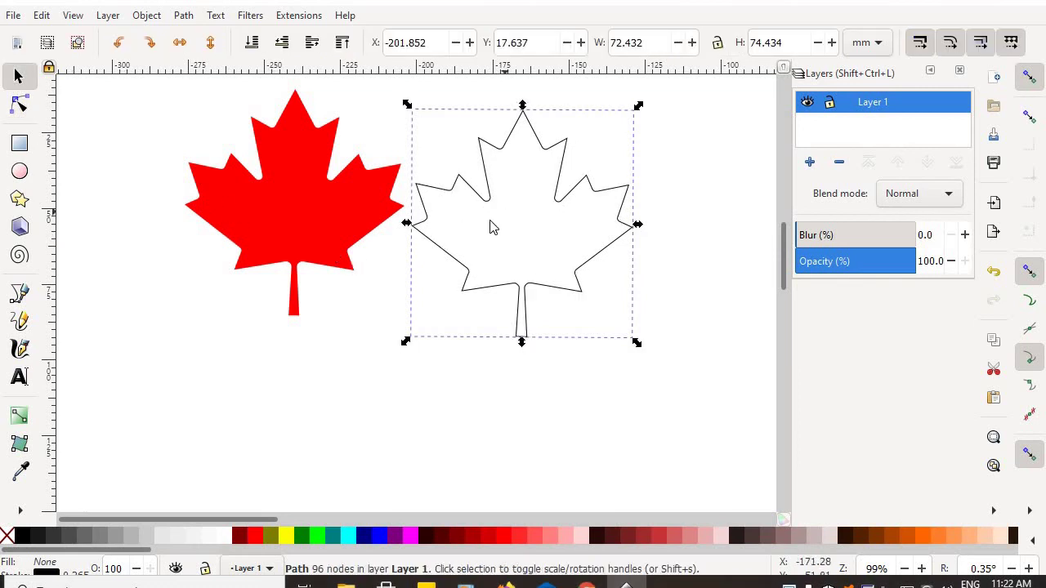
pyautogui.rightClick(257, 544)
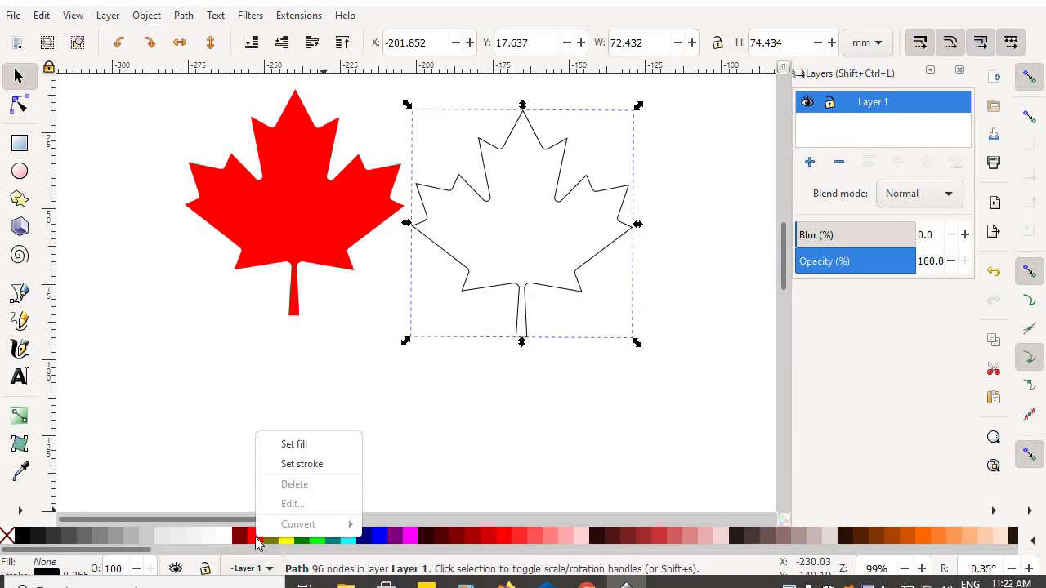
pyautogui.click(294, 445)
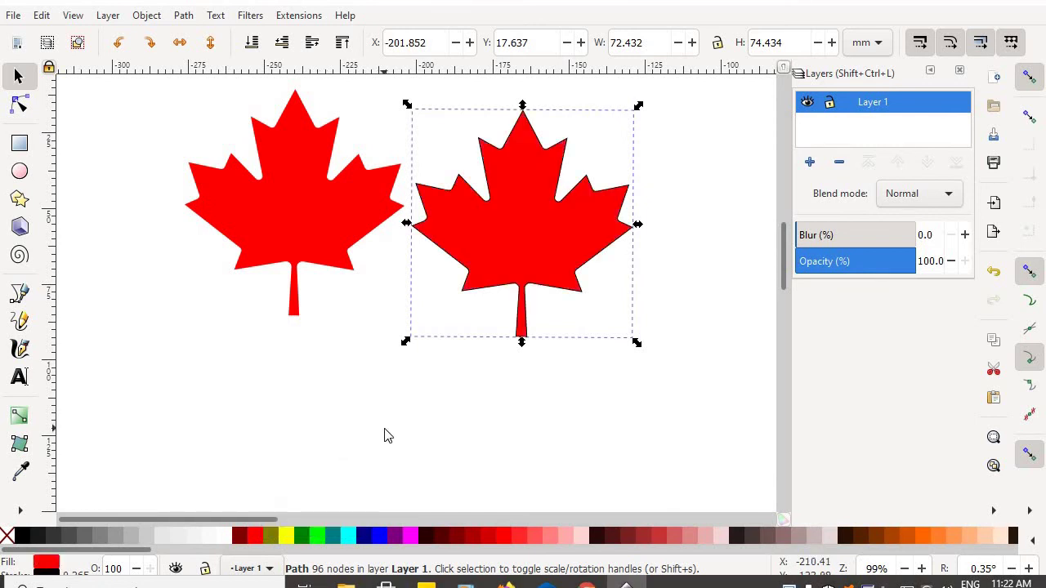
# Move the traced red leaf onto the middle of the flag's white panel, at about X 69 mm, Y 102 mm
pyautogui.keyDown('ctrl'); pyautogui.scroll(-2, 388, 436); pyautogui.keyUp('ctrl')
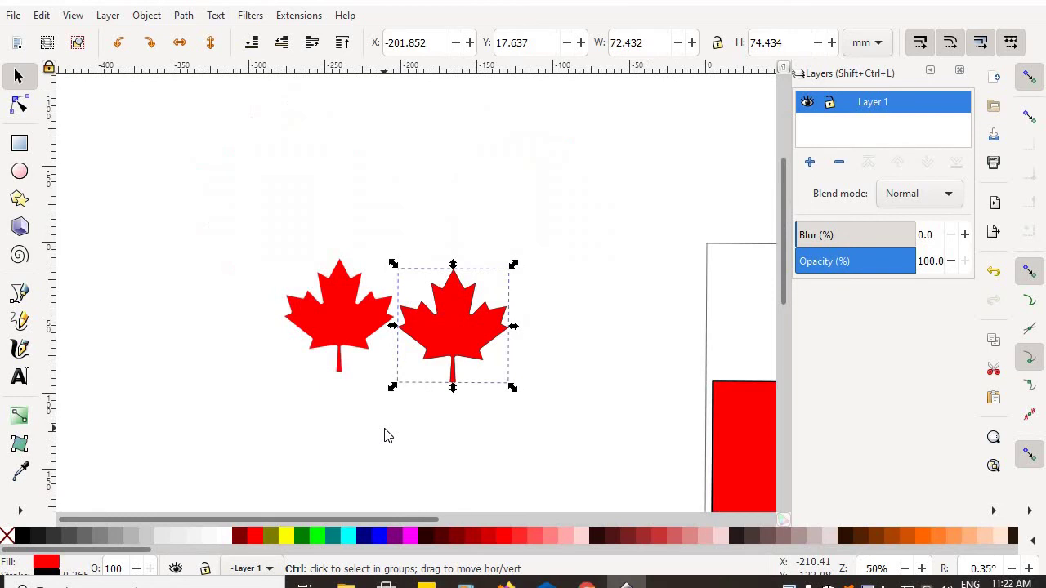
pyautogui.moveTo(469, 441); pyautogui.dragTo(296, 394)
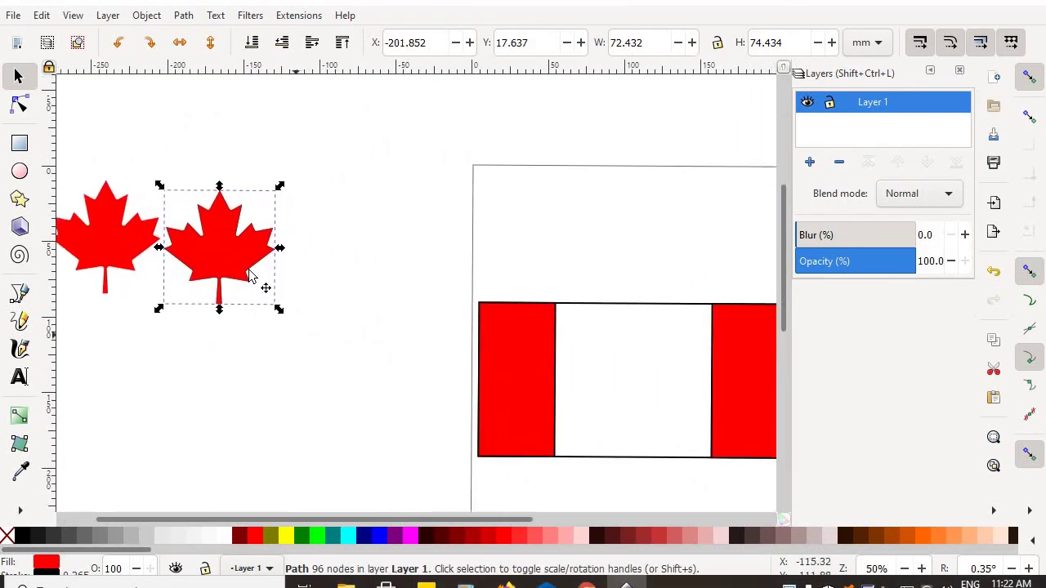
pyautogui.moveTo(231, 265); pyautogui.dragTo(634, 384)
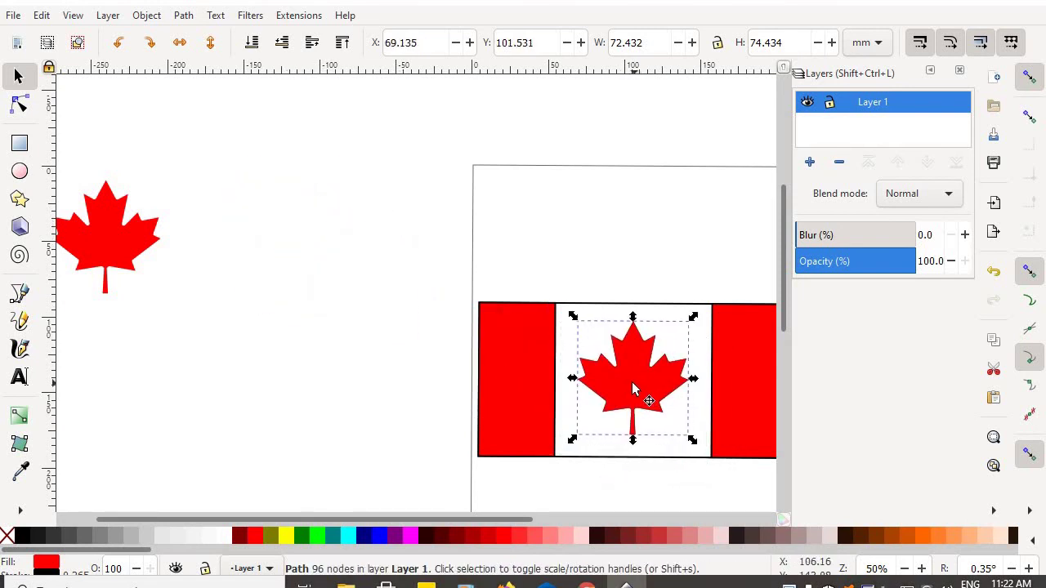
# Group the flag's rectangles and the maple leaf into a single object and deselect it
pyautogui.moveTo(632, 259); pyautogui.dragTo(493, 242)
pyautogui.click(282, 370)
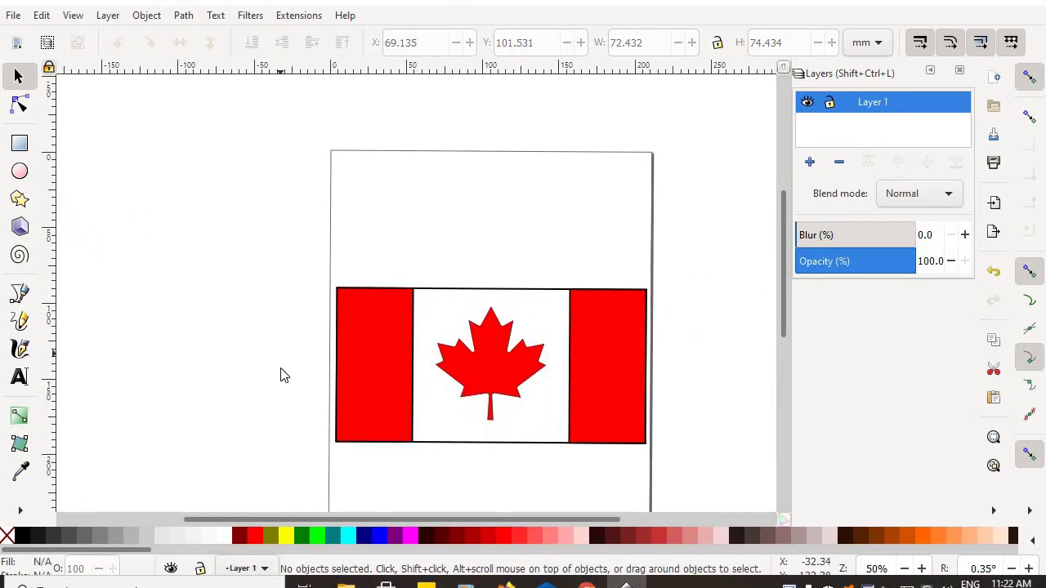
pyautogui.moveTo(299, 265); pyautogui.dragTo(701, 461)
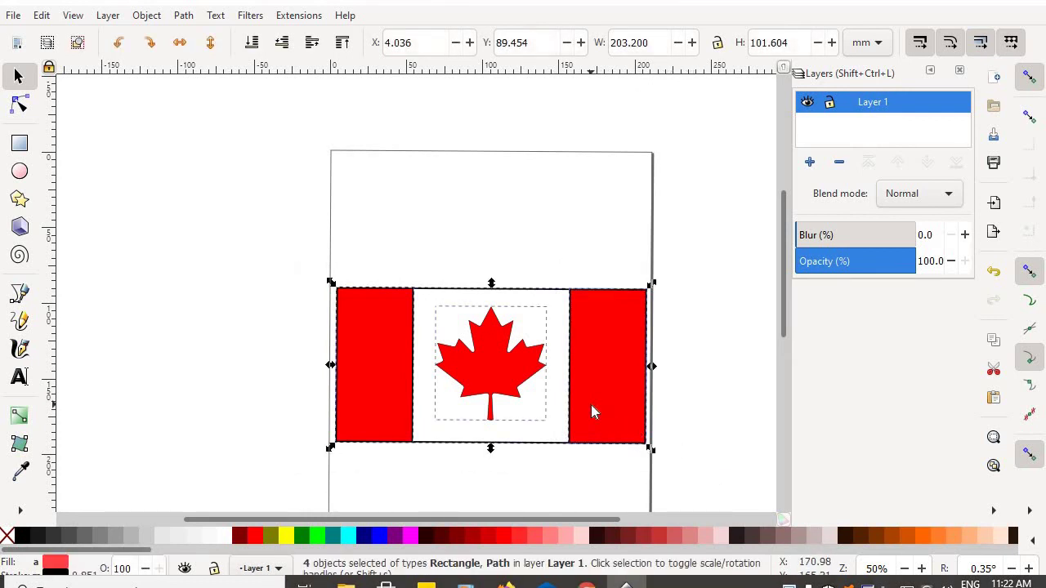
pyautogui.rightClick(591, 405)
pyautogui.click(625, 485)
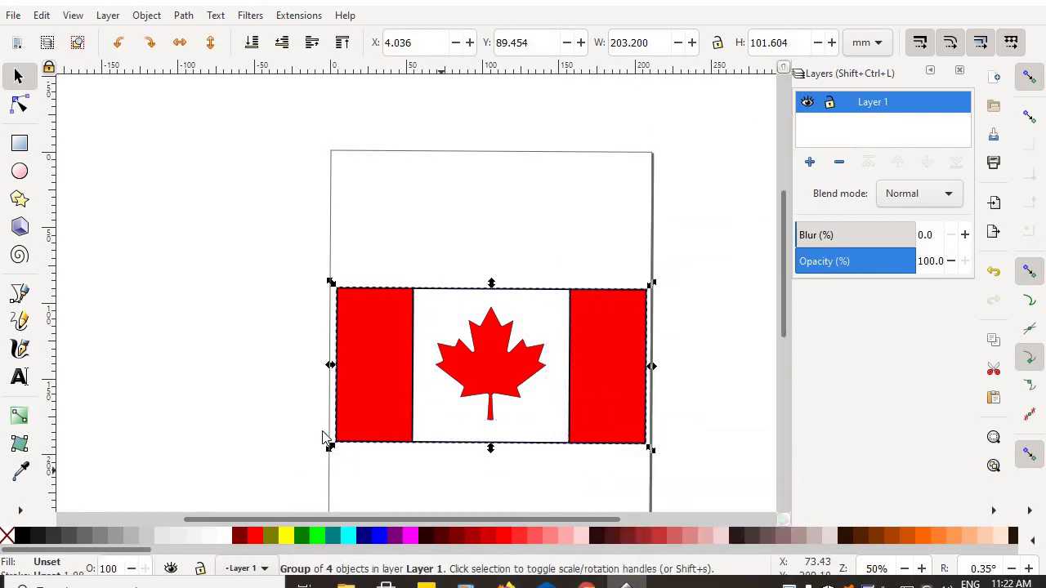
pyautogui.click(298, 421)
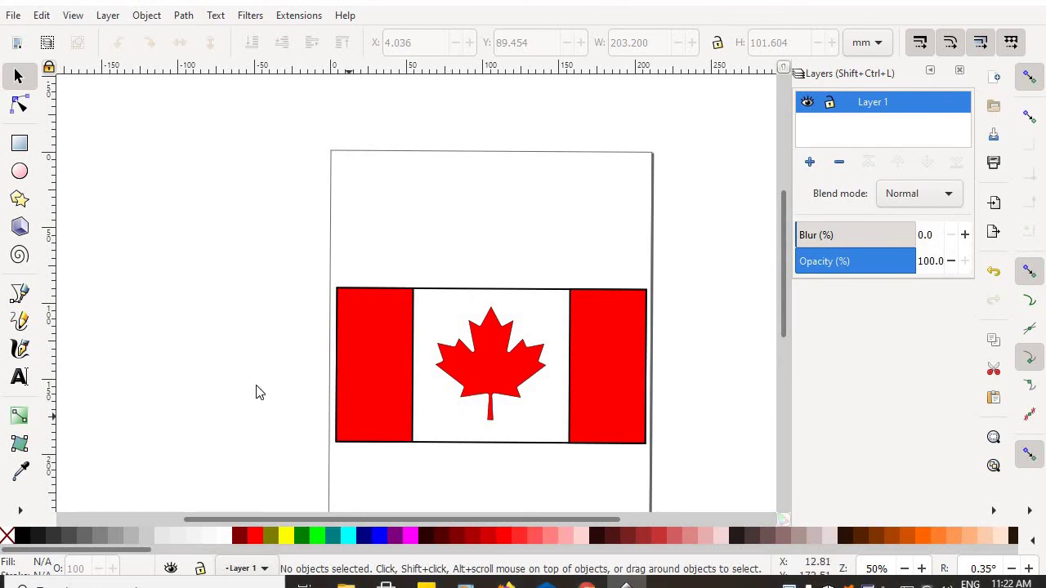
pyautogui.hscroll(-6, 393, 326)
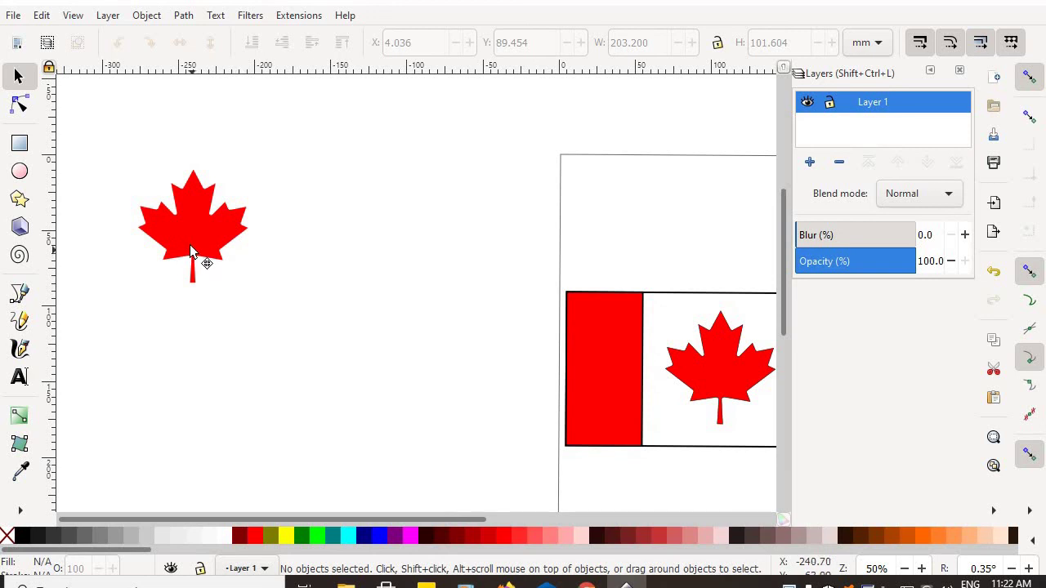
# Move the embedded reference maple leaf image farther away from the page, to about X -296 mm, Y -22 mm
pyautogui.click(190, 245)
pyautogui.moveTo(205, 233); pyautogui.dragTo(331, 270)
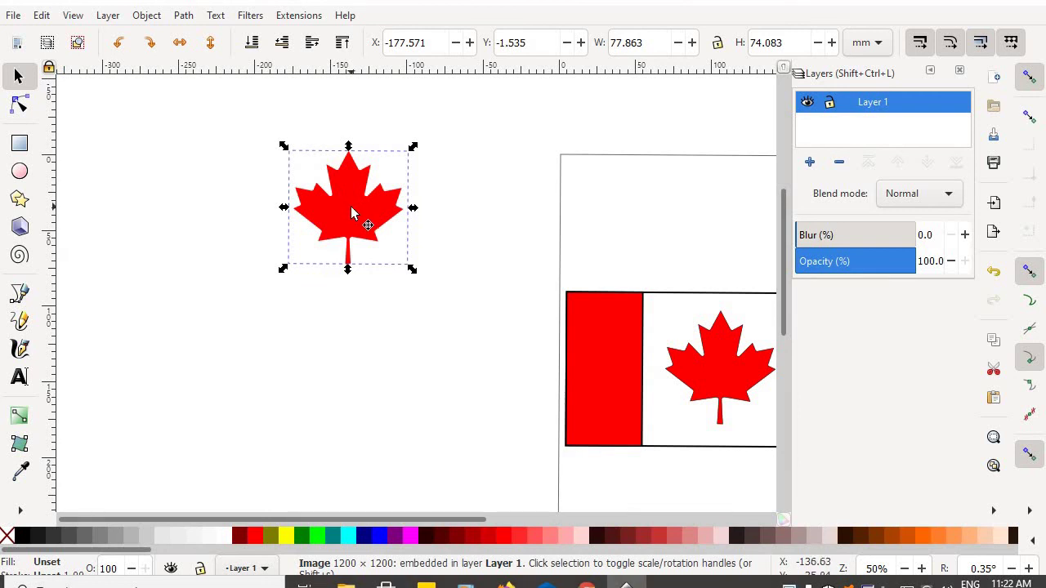
pyautogui.moveTo(362, 226); pyautogui.dragTo(180, 194)
# Ungroup the flag into its separate rectangles and maple leaf path
pyautogui.moveTo(267, 325); pyautogui.dragTo(30, 306)
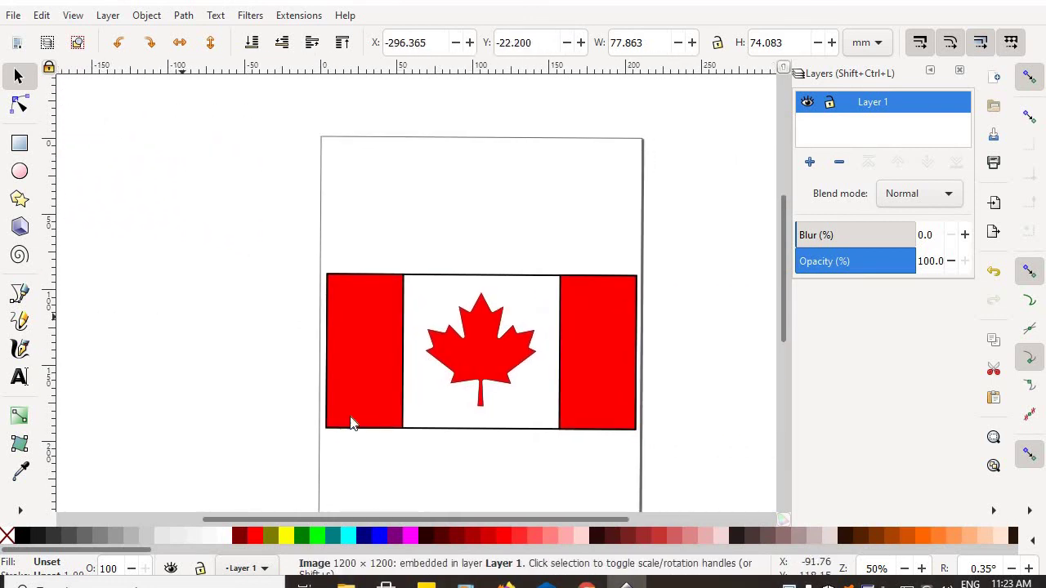
pyautogui.click(477, 362)
pyautogui.rightClick(475, 362)
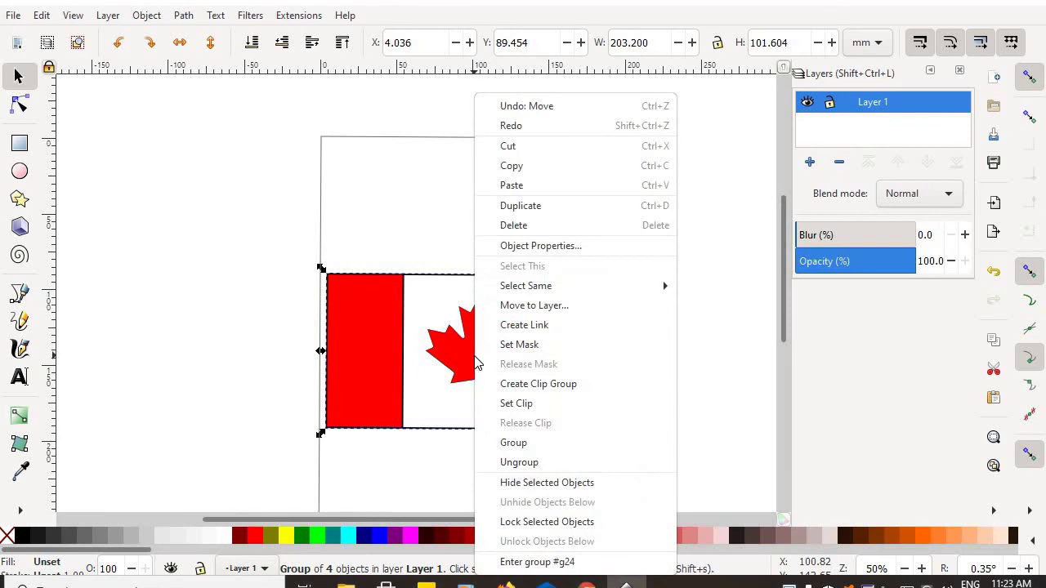
pyautogui.click(523, 462)
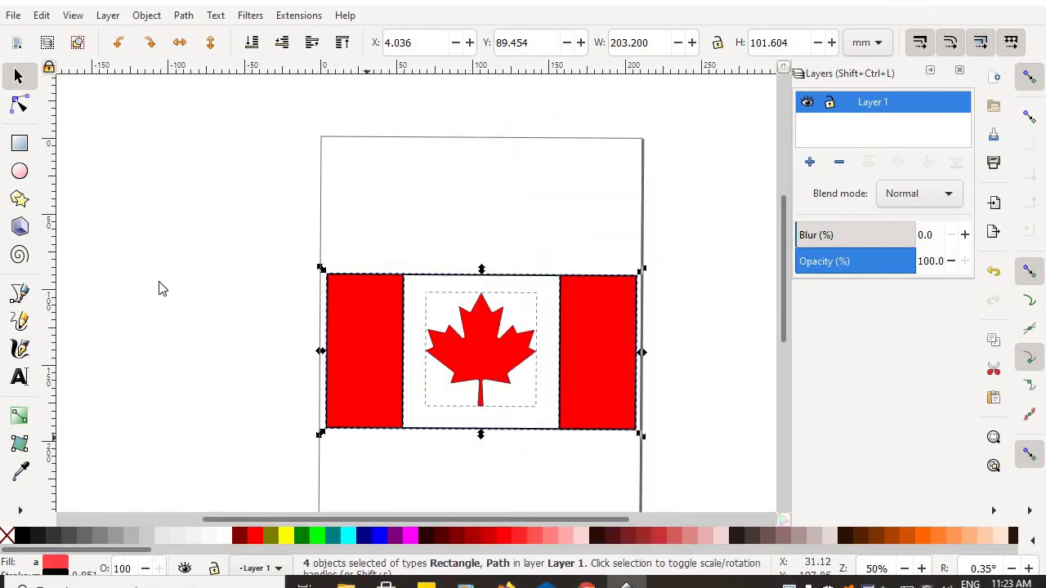
# Examine the maple leaf's path nodes in node editing, especially the rounded notches beside the stem, and deselect everything
pyautogui.click(19, 104)
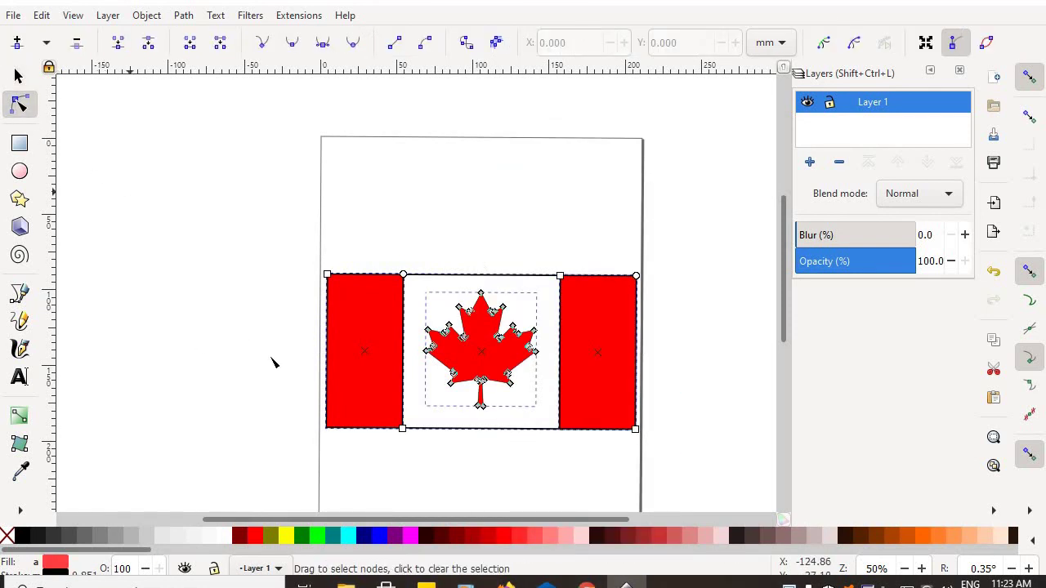
pyautogui.scroll(2, 492, 398)
pyautogui.click(478, 371)
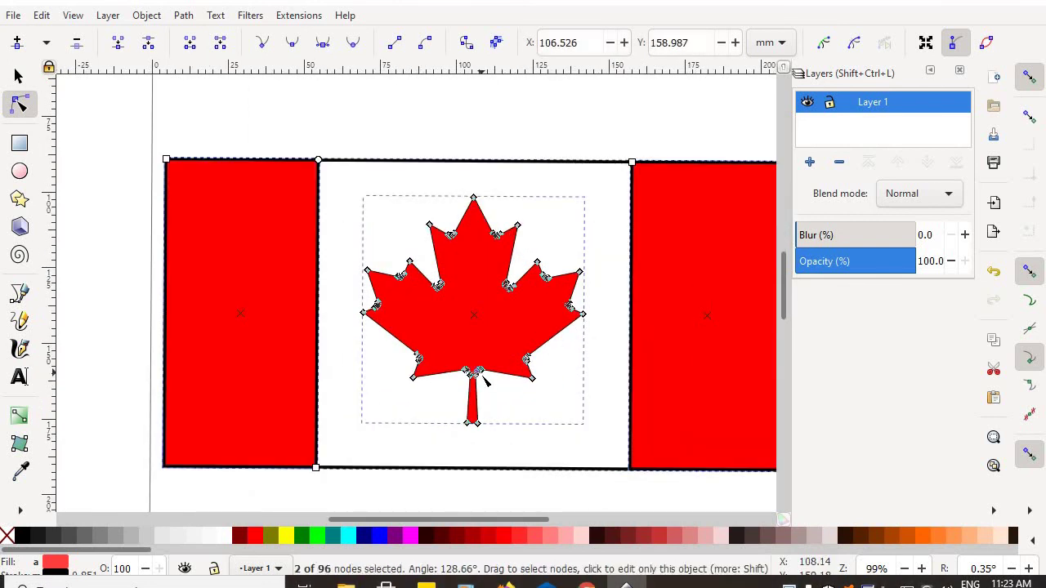
pyautogui.scroll(5, 487, 385)
pyautogui.scroll(4, 480, 367)
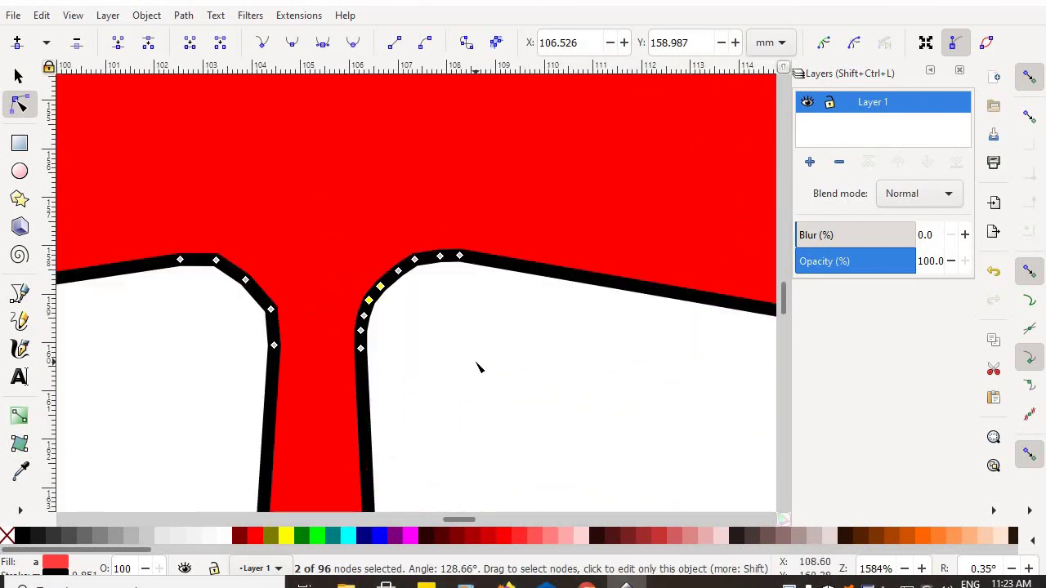
pyautogui.scroll(-6, 480, 368)
pyautogui.scroll(-3, 481, 370)
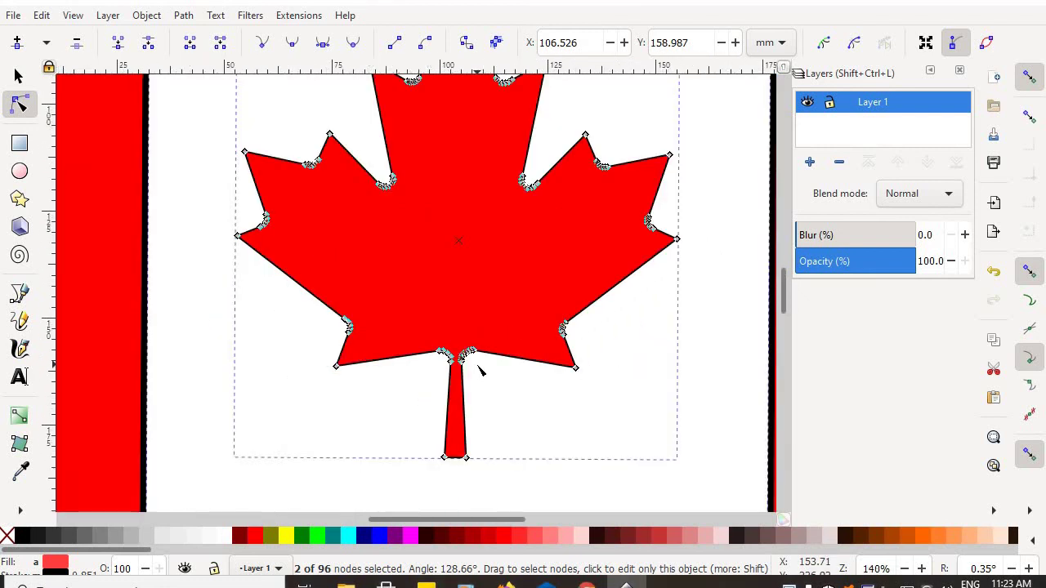
pyautogui.scroll(-1, 480, 370)
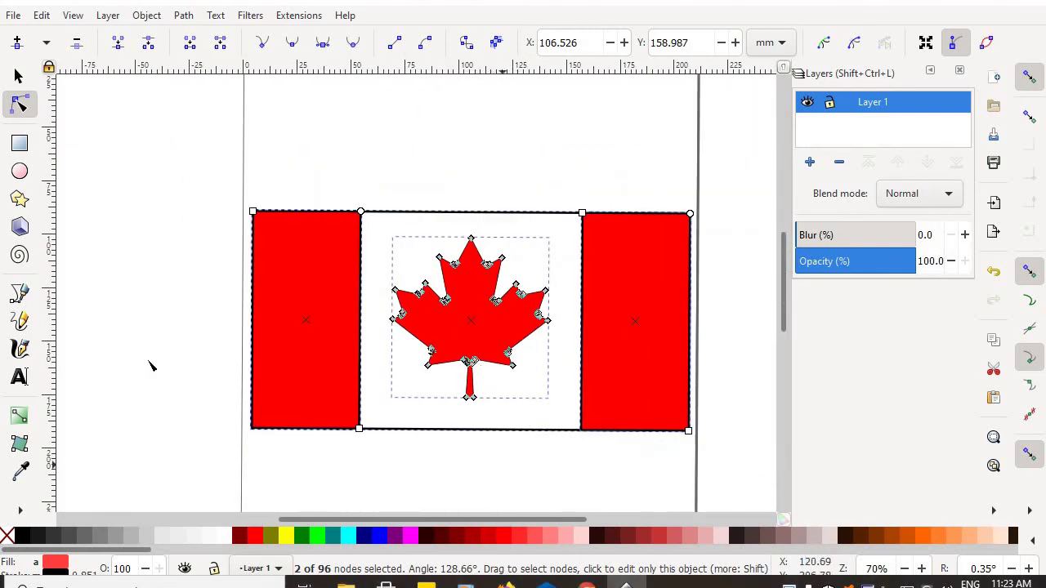
pyautogui.click(18, 78)
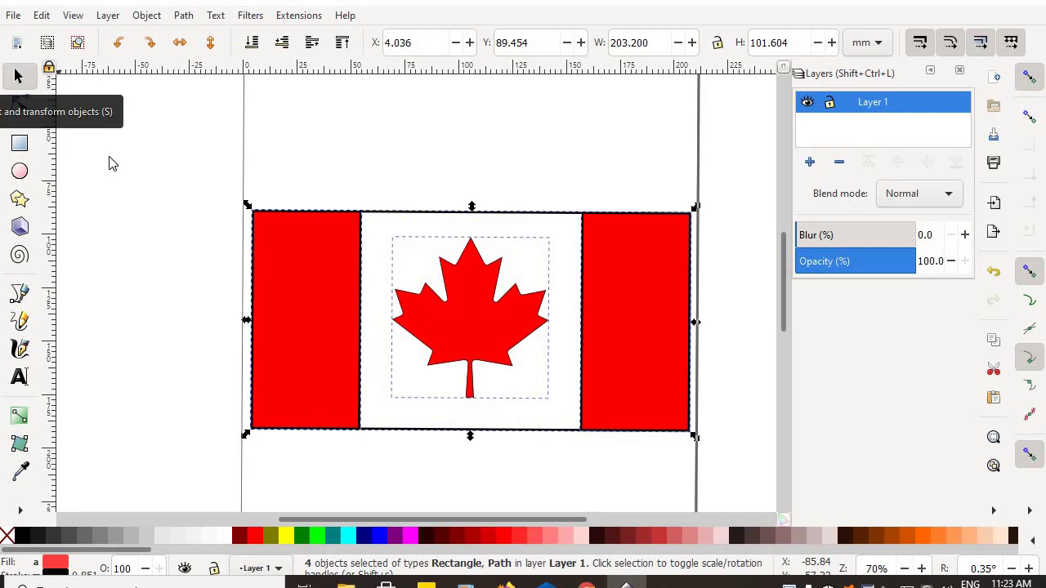
pyautogui.click(377, 168)
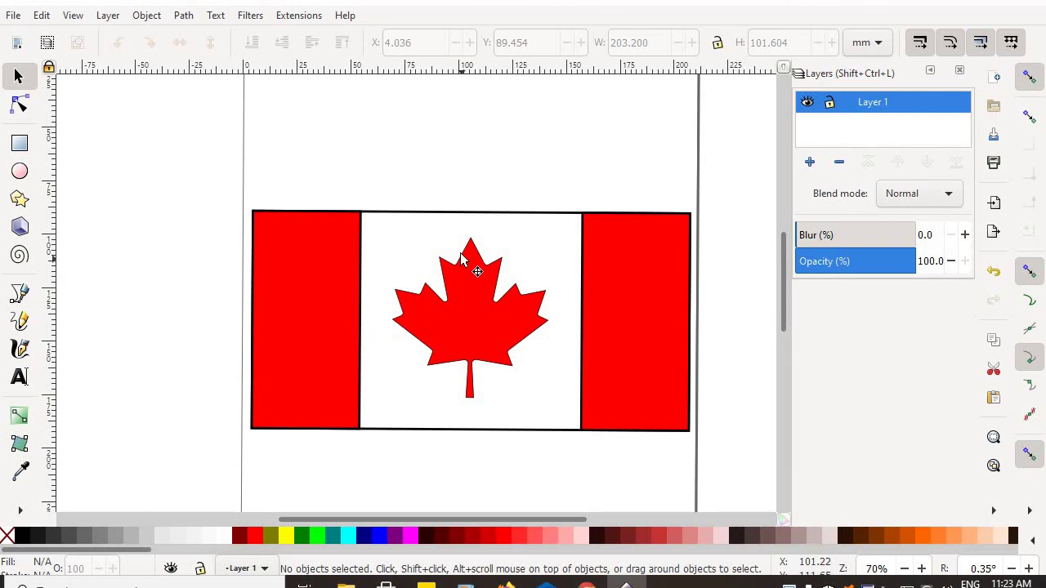
# Inspect the flag's leaf outline up close at the notch beside the top lobe and where the stem meets the leaf
pyautogui.scroll(9, 457, 261)
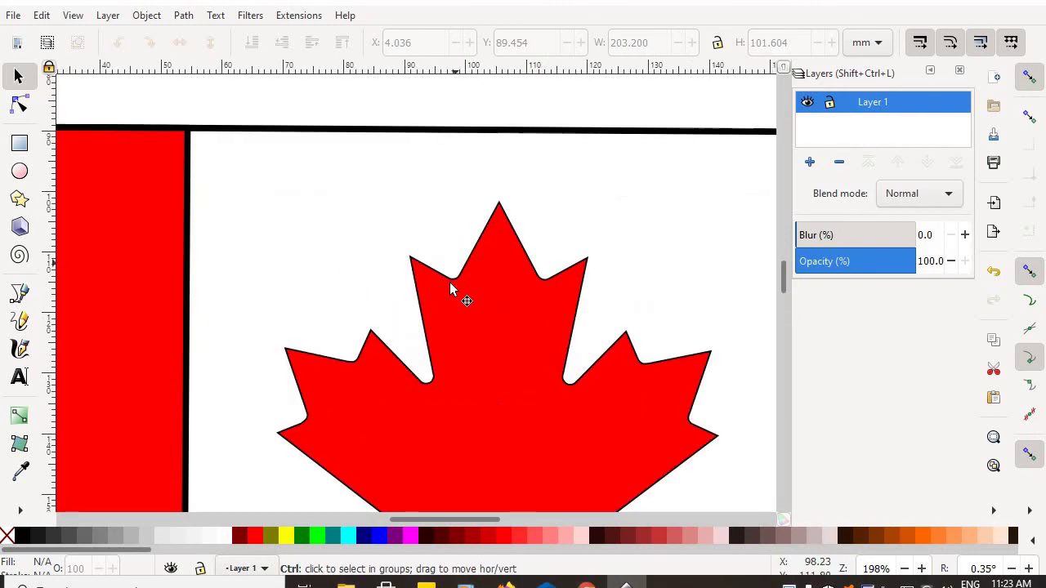
pyautogui.scroll(5, 460, 278)
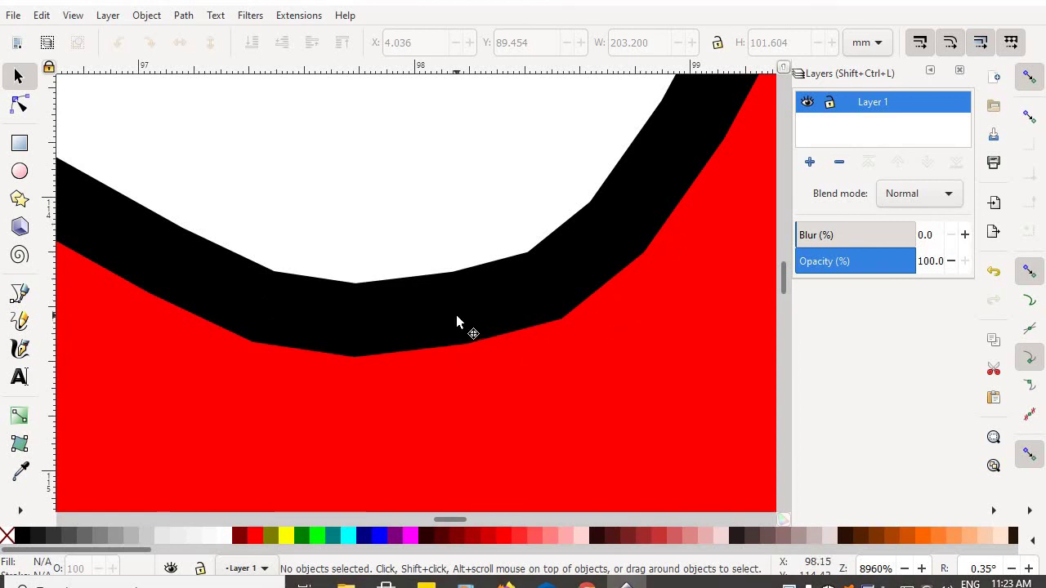
pyautogui.scroll(-10, 457, 316)
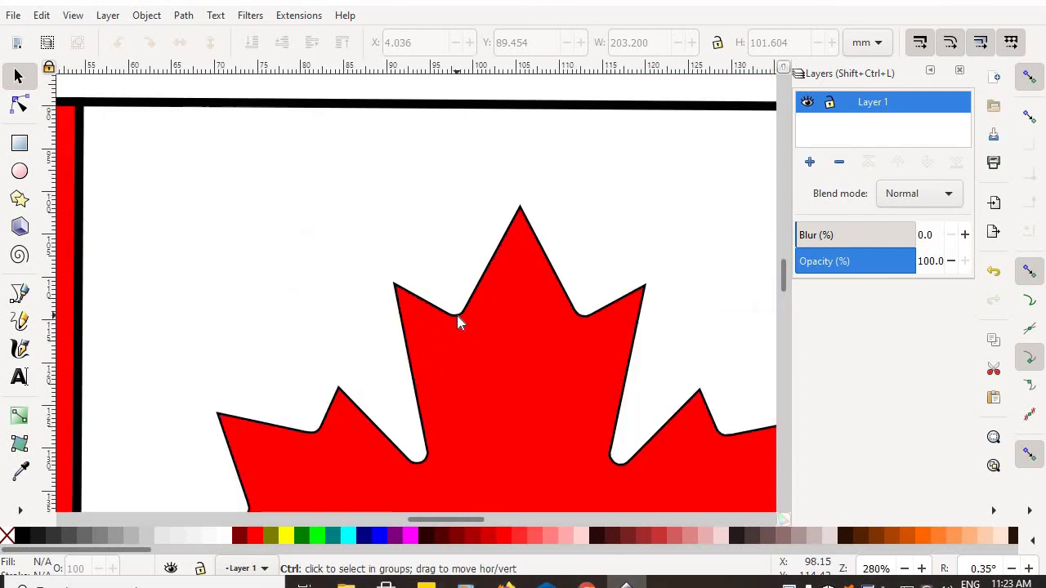
pyautogui.scroll(-5, 456, 315)
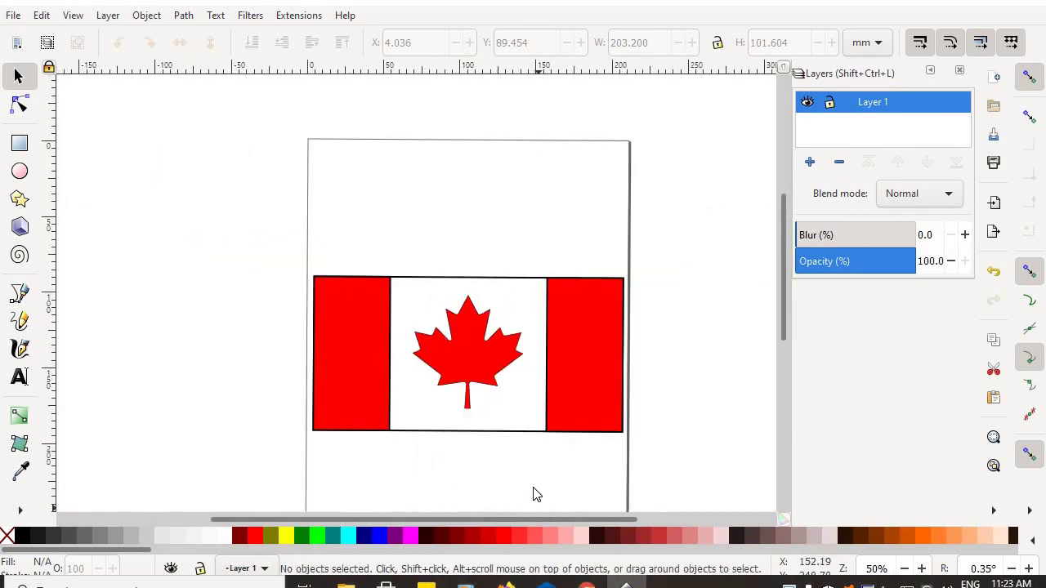
pyautogui.moveTo(536, 469); pyautogui.dragTo(493, 422)
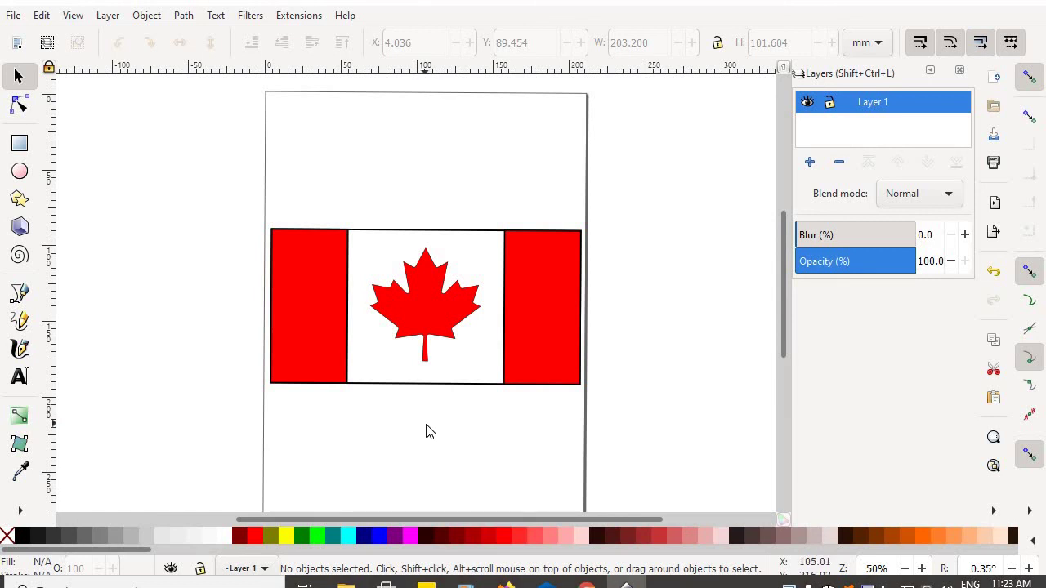
pyautogui.moveTo(426, 425); pyautogui.dragTo(391, 407)
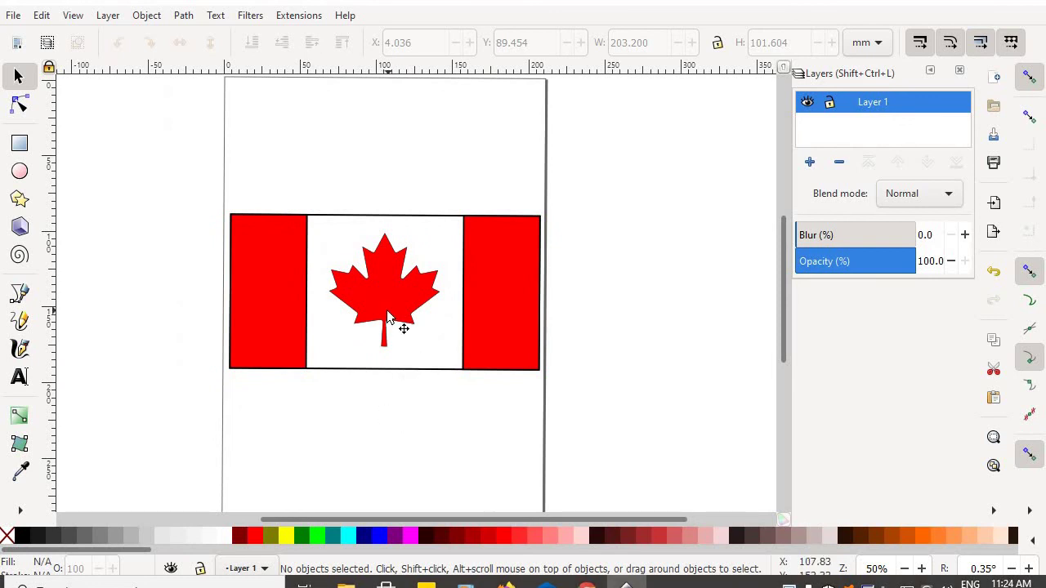
pyautogui.press('ctrl')
pyautogui.scroll(6, 390, 329)
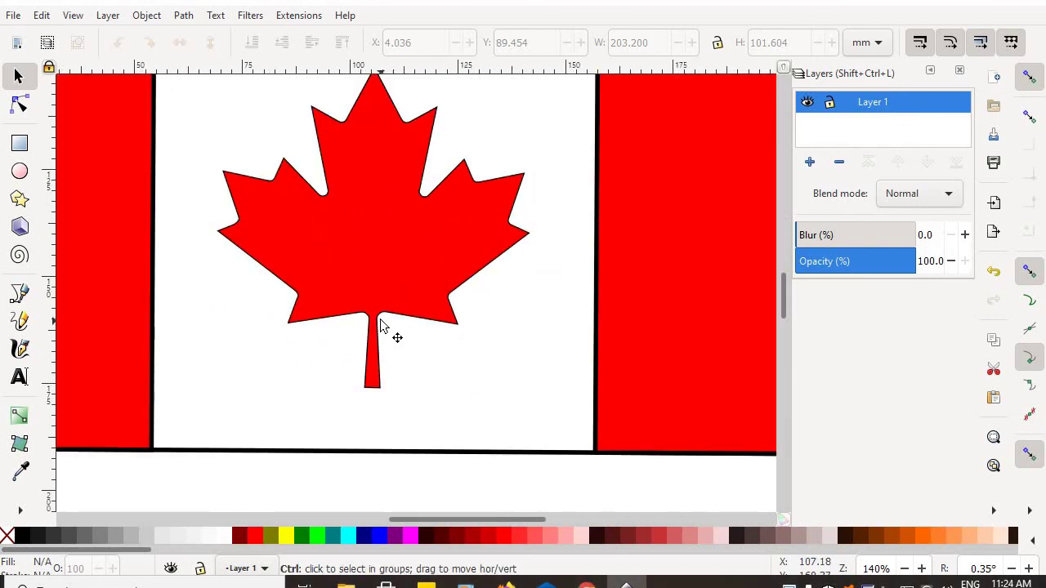
pyautogui.scroll(4, 382, 321)
pyautogui.scroll(2, 381, 320)
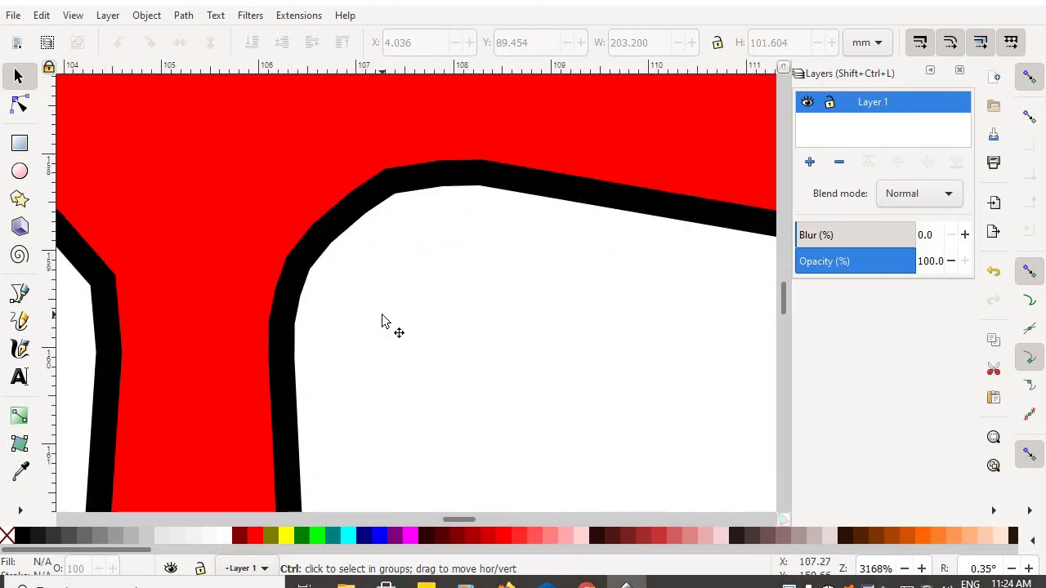
pyautogui.scroll(-10, 382, 320)
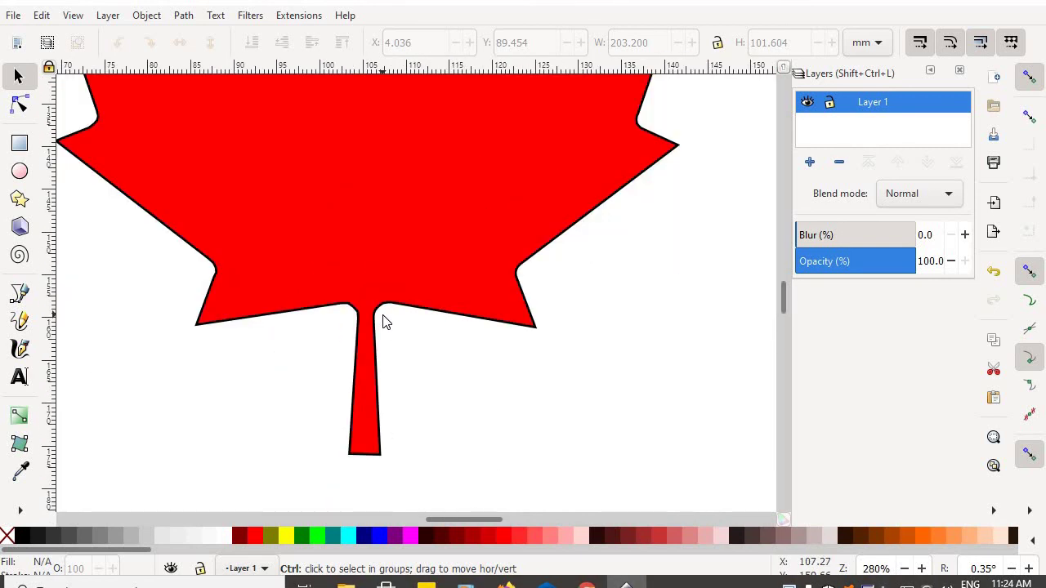
pyautogui.scroll(-1, 383, 315)
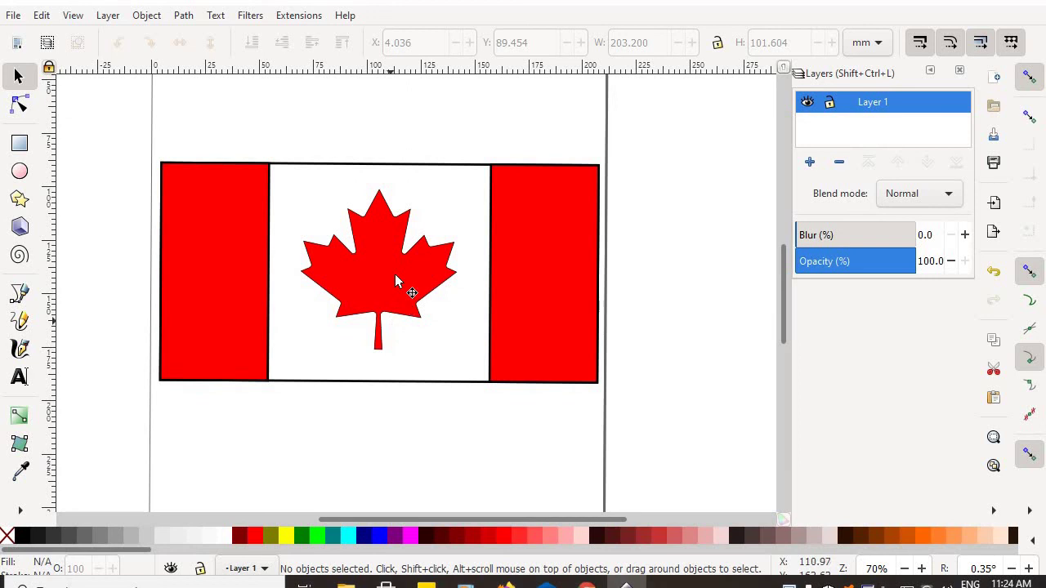